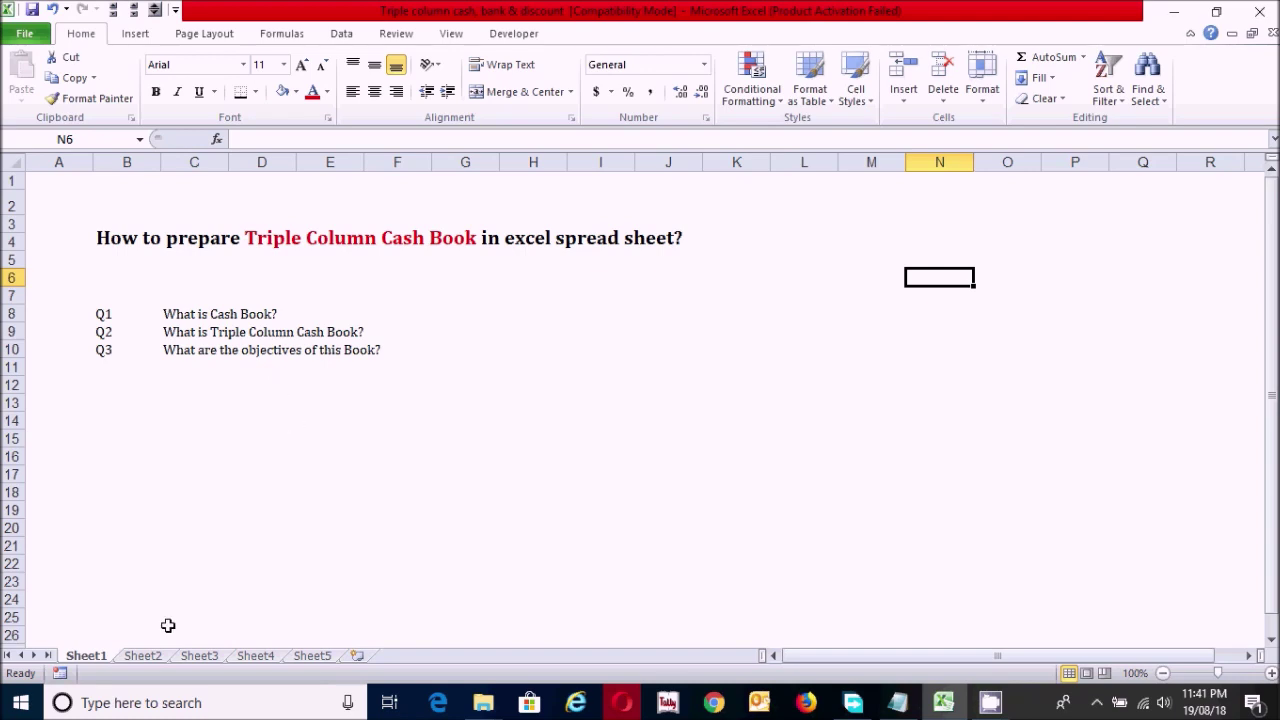
# Review the transaction list on Sheet2 and the blank triple column cash book on Sheet3.
pyautogui.click(143, 655)
pyautogui.click(262, 555)
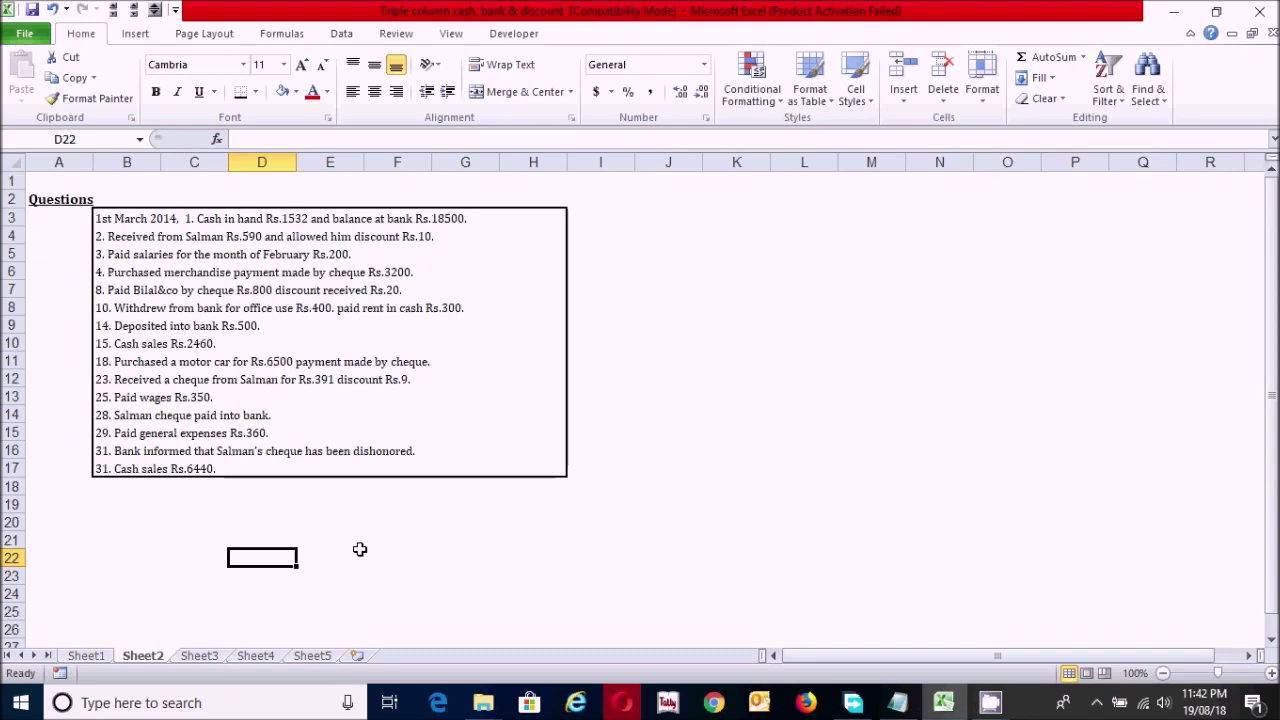
pyautogui.click(200, 657)
pyautogui.click(269, 562)
pyautogui.click(409, 545)
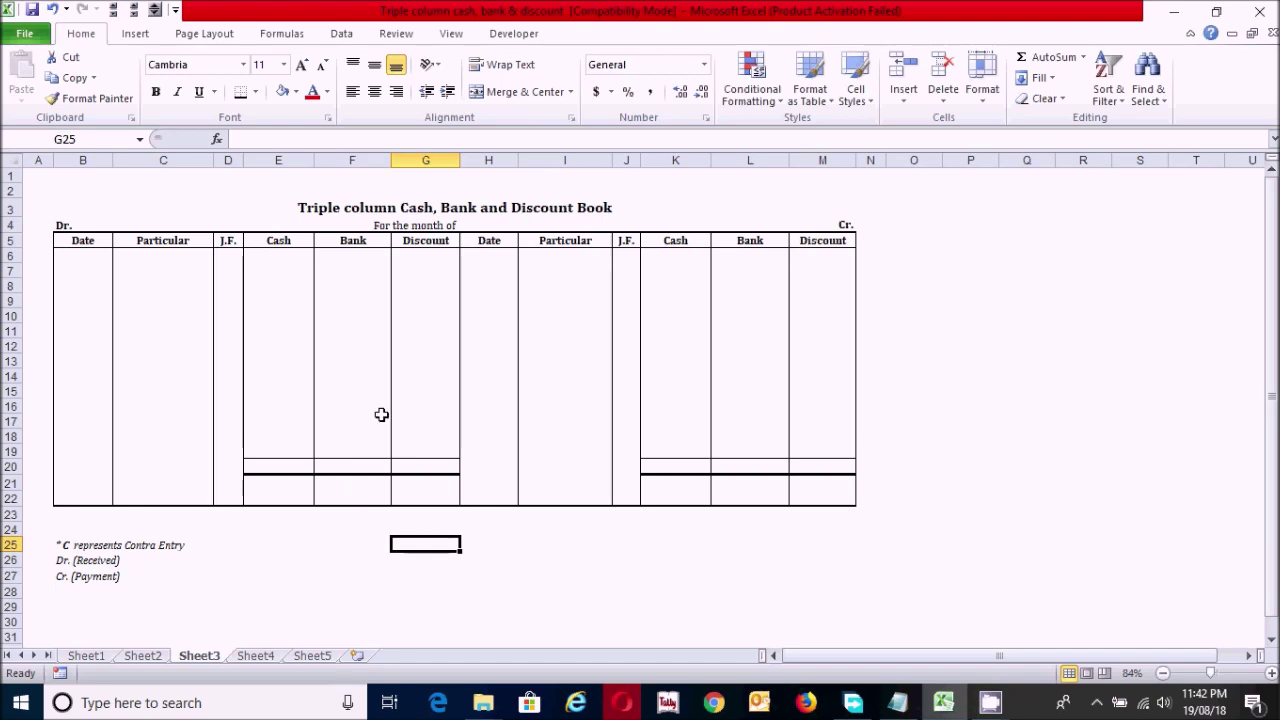
pyautogui.click(192, 284)
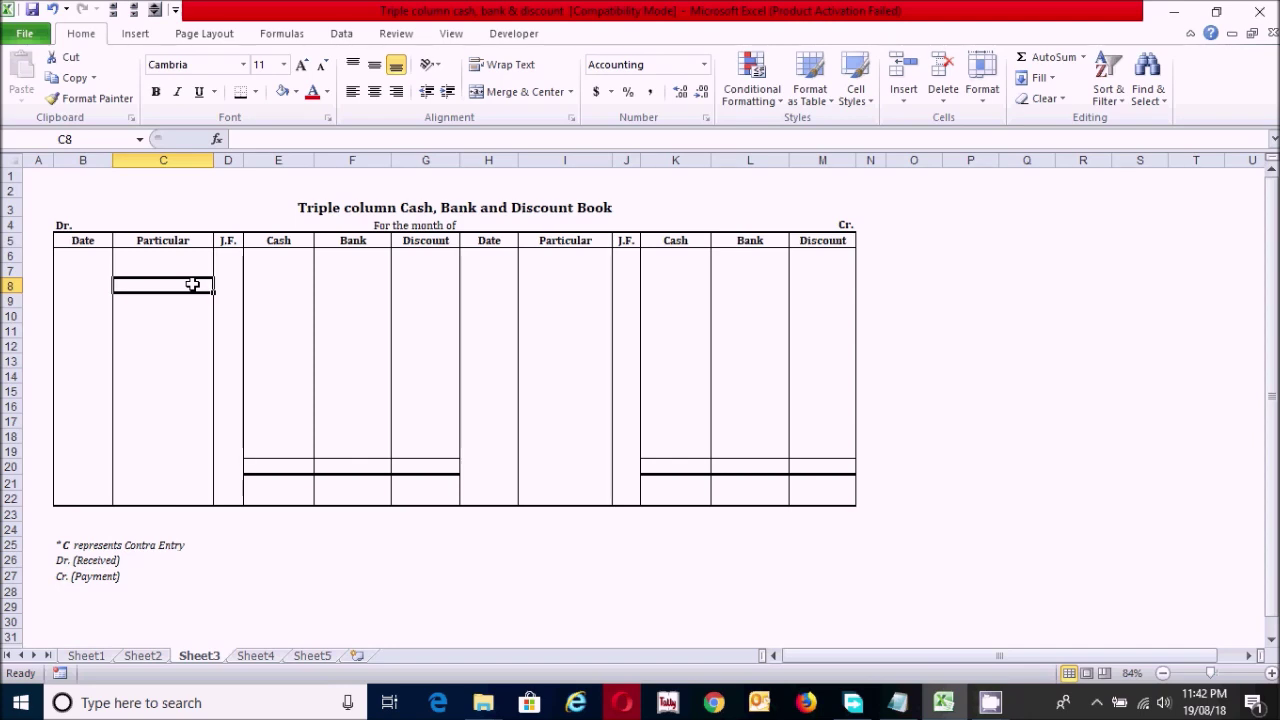
# Enter the date 01-03-2014 in cell I4, beside the "For the month of" label.
pyautogui.click(492, 224)
pyautogui.click(528, 219)
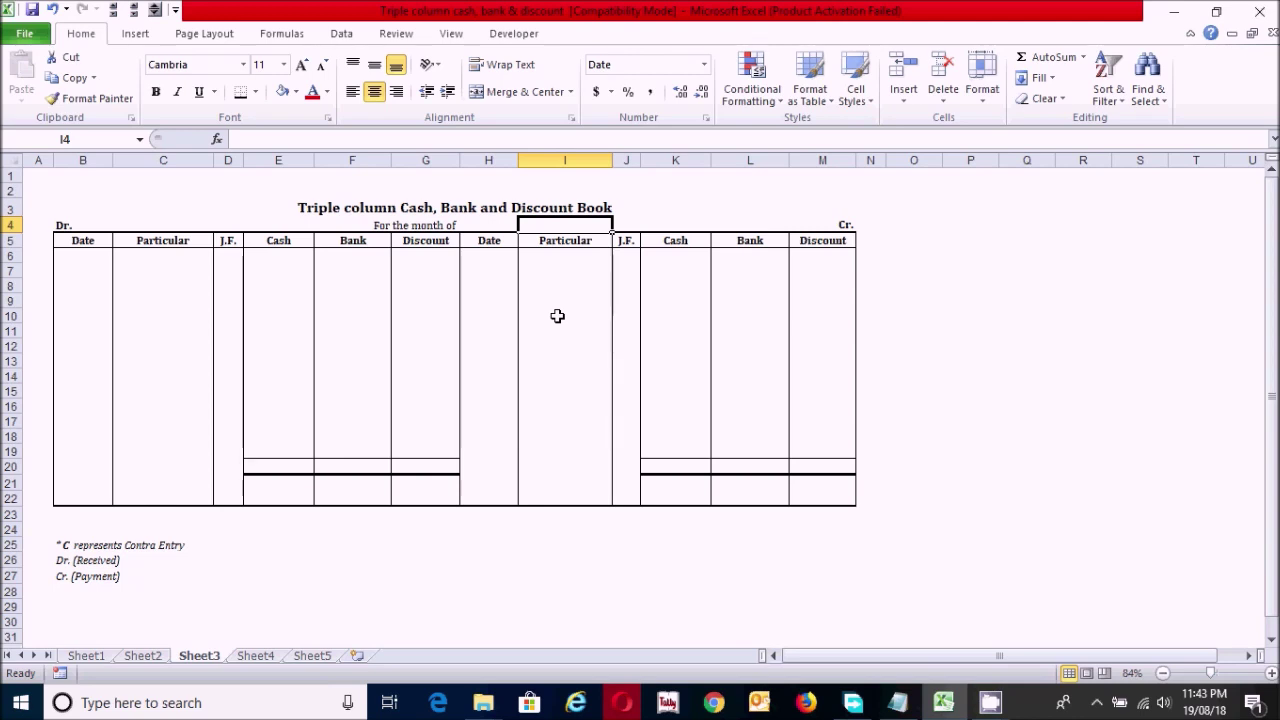
pyautogui.write('01')
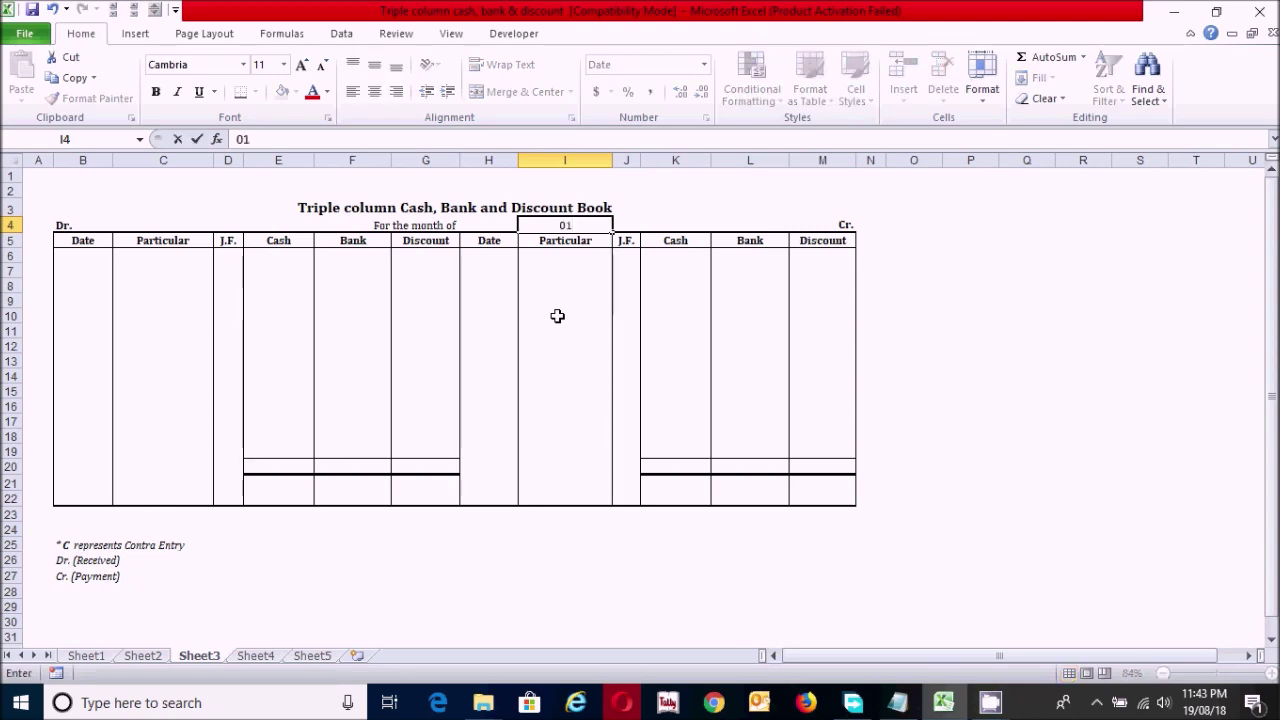
pyautogui.write('-03-2014')
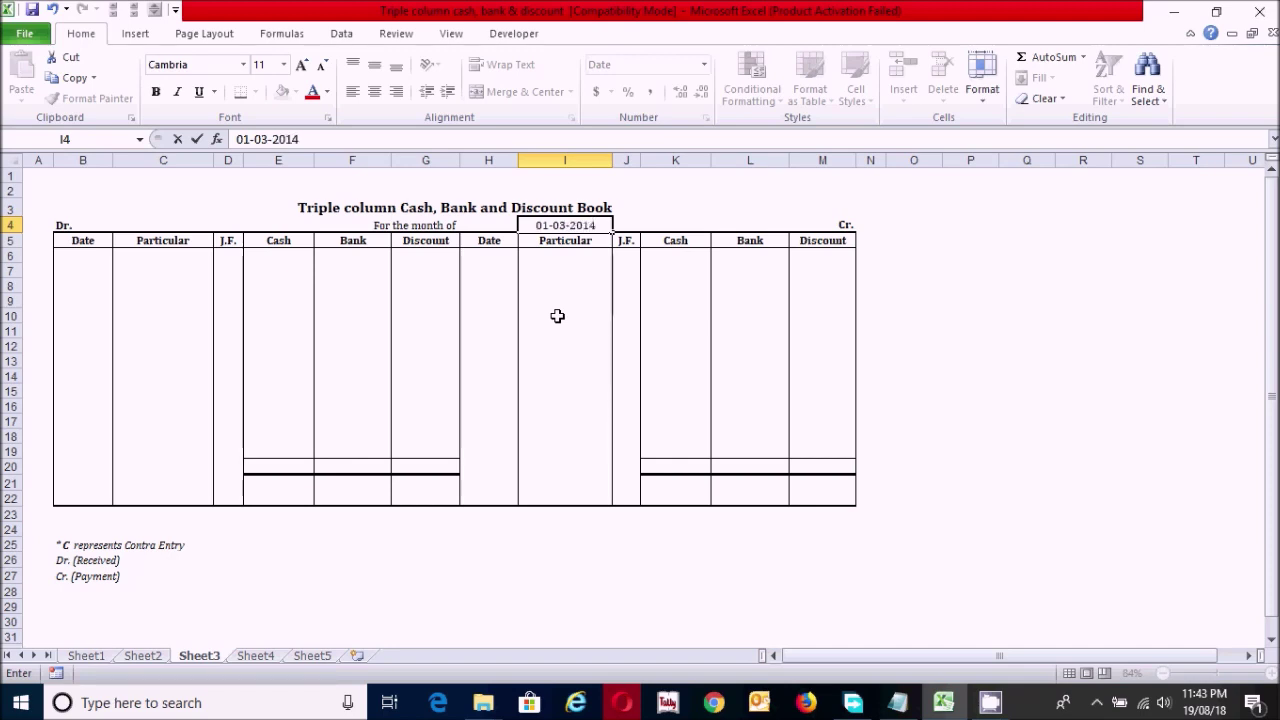
pyautogui.press('Return')
pyautogui.press('Up')
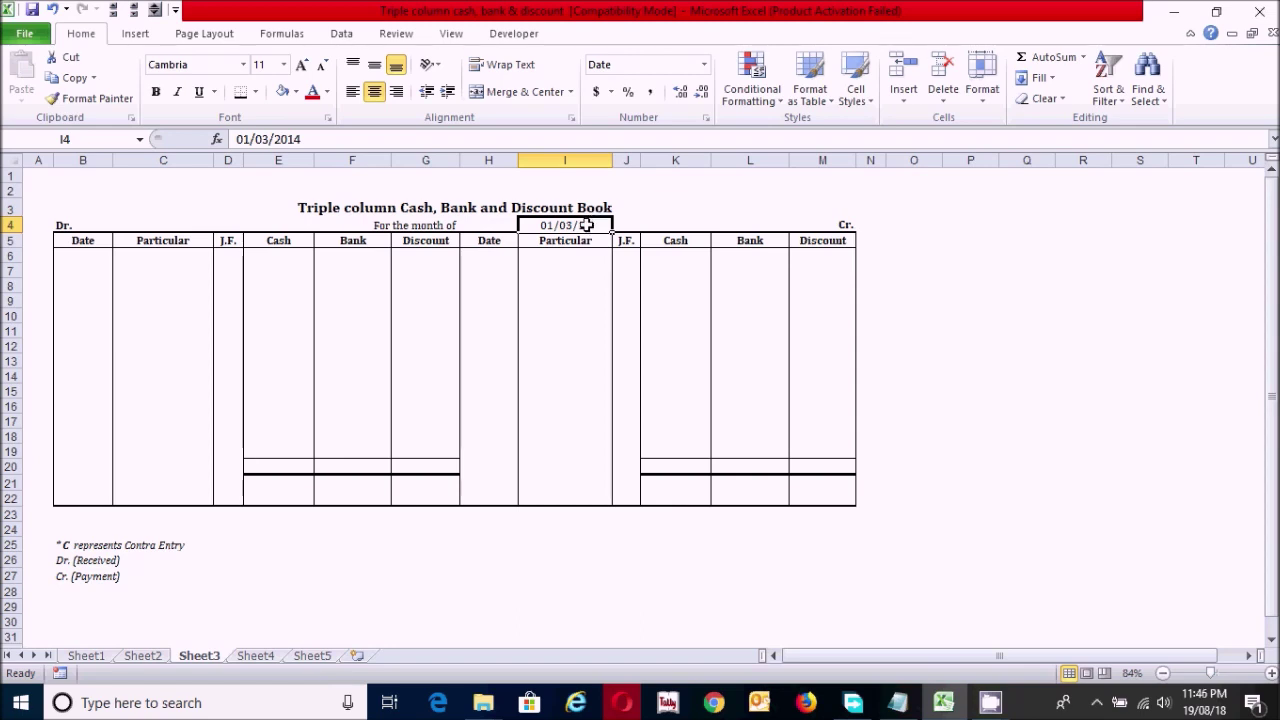
# Apply the custom number format mmmm to cell I4 so that only the month name is shown.
pyautogui.rightClick(586, 225)
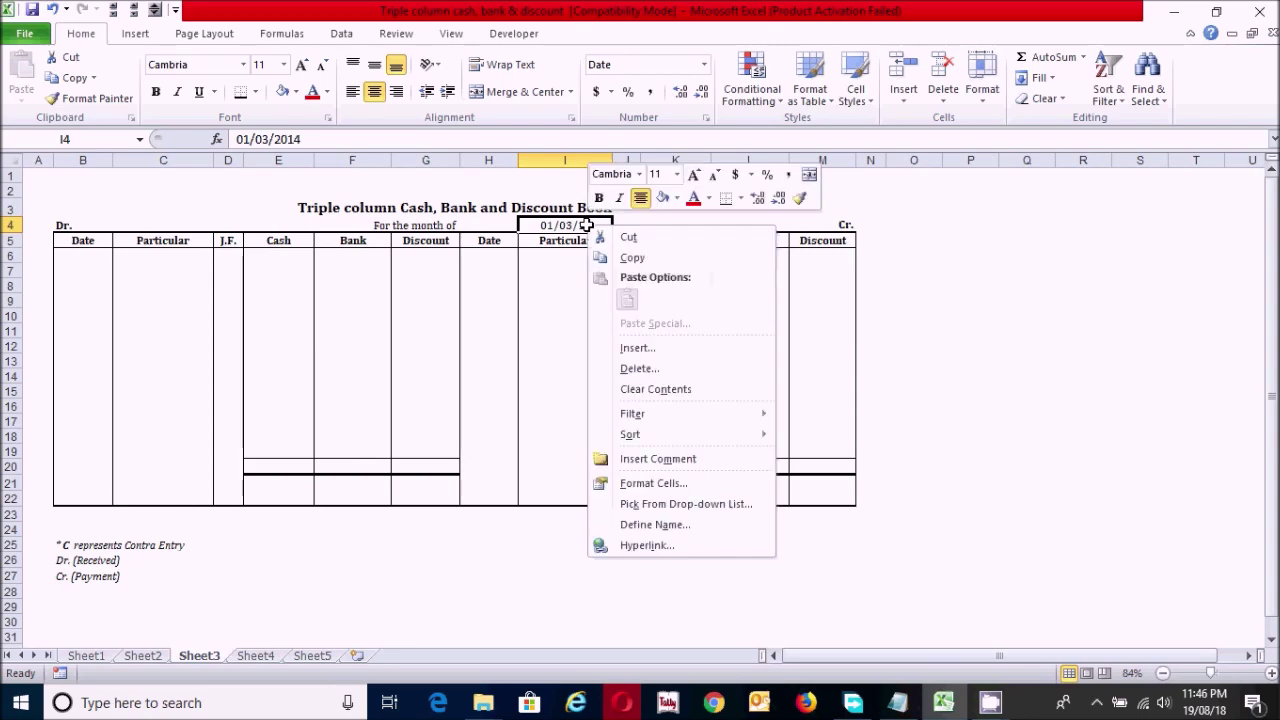
pyautogui.click(672, 485)
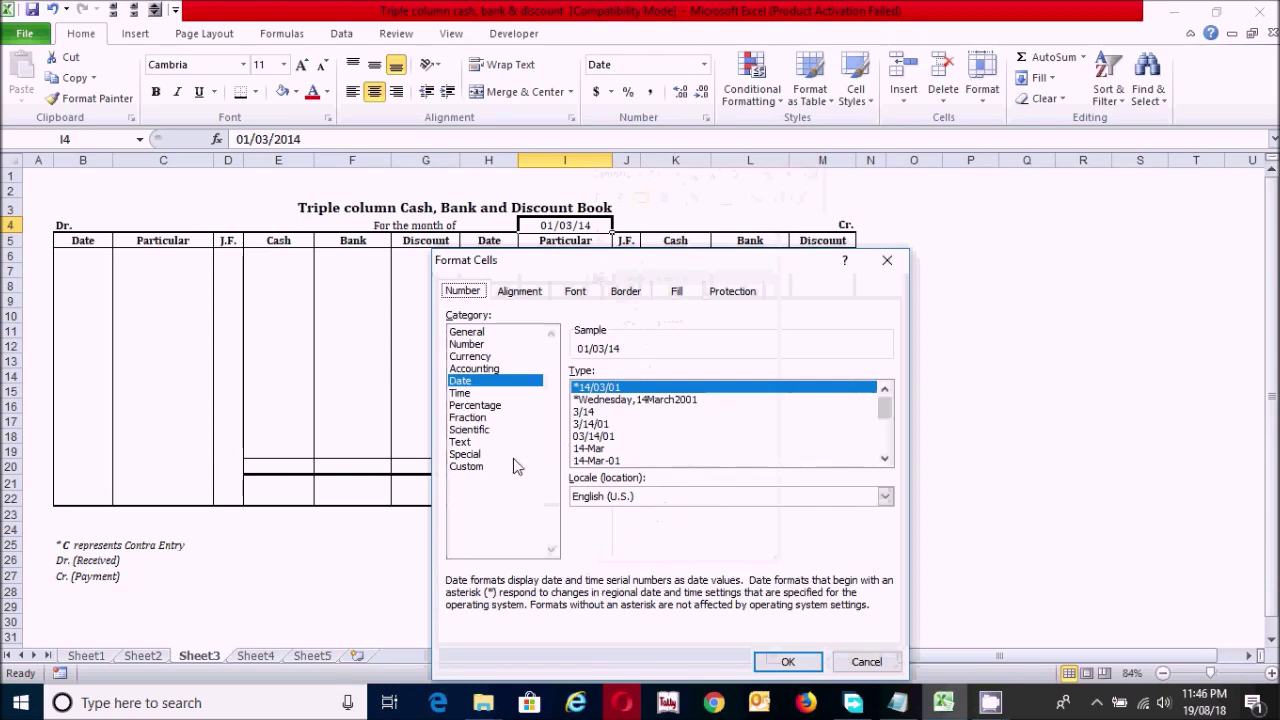
pyautogui.click(474, 467)
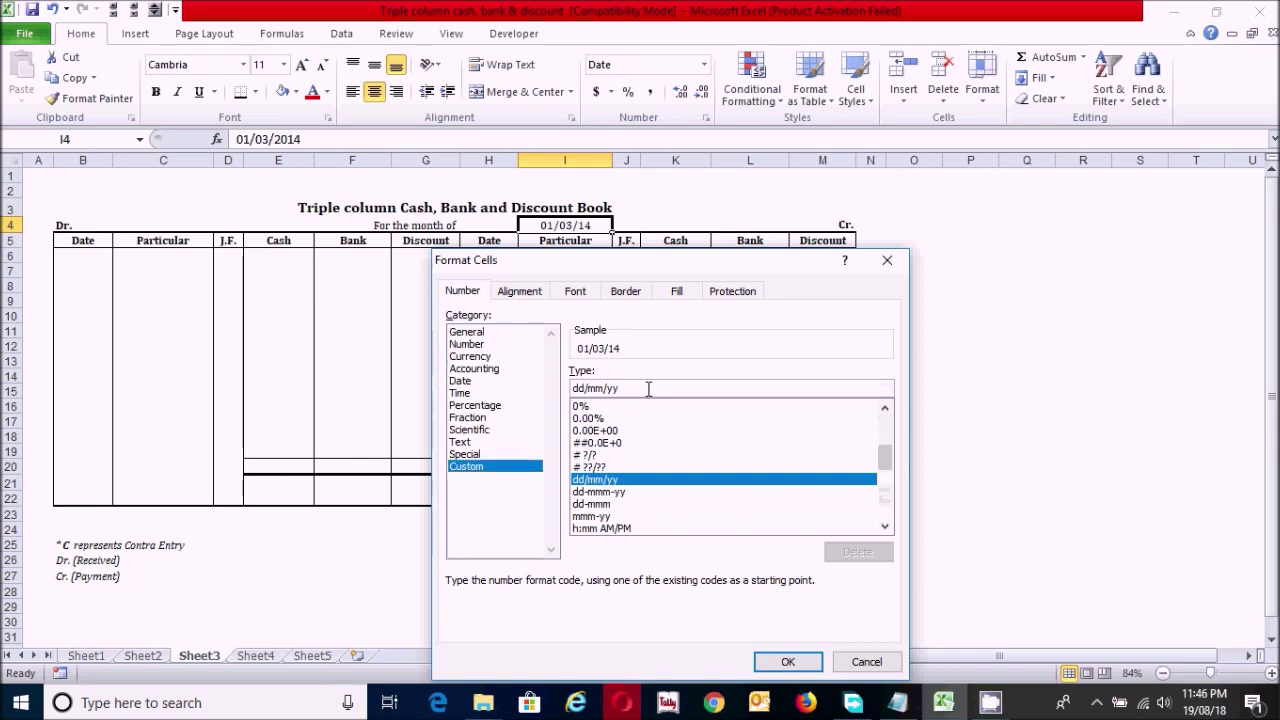
pyautogui.press('BackSpace')
pyautogui.press('BackSpace')
pyautogui.press('BackSpace')
pyautogui.press('BackSpace')
pyautogui.press('BackSpace')
pyautogui.press('BackSpace')
pyautogui.press('BackSpace')
pyautogui.press('BackSpace')
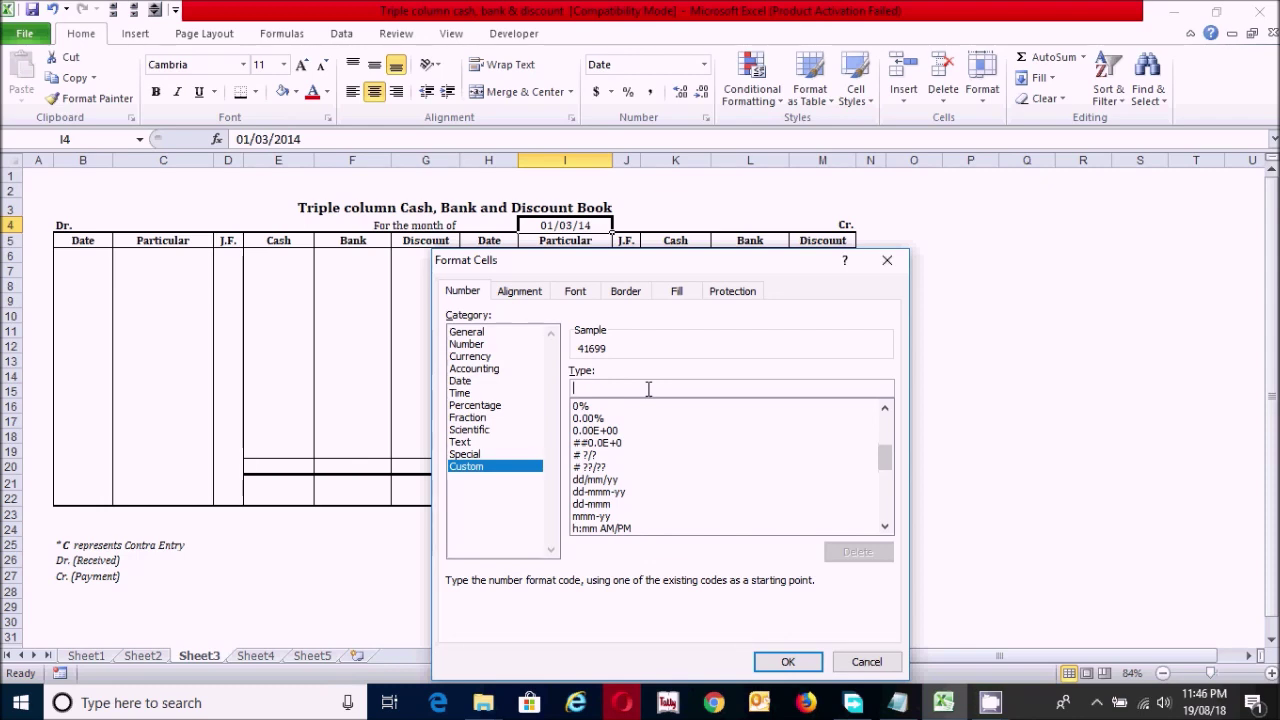
pyautogui.write('mmmm')
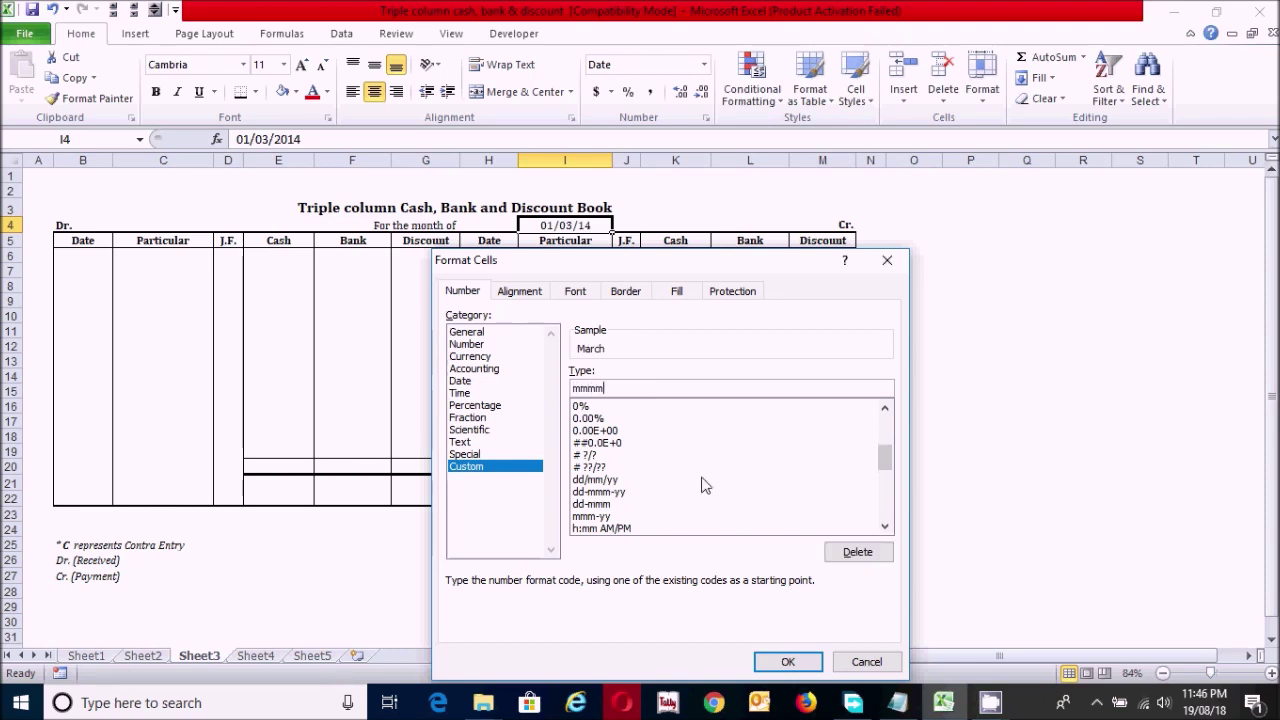
pyautogui.click(787, 660)
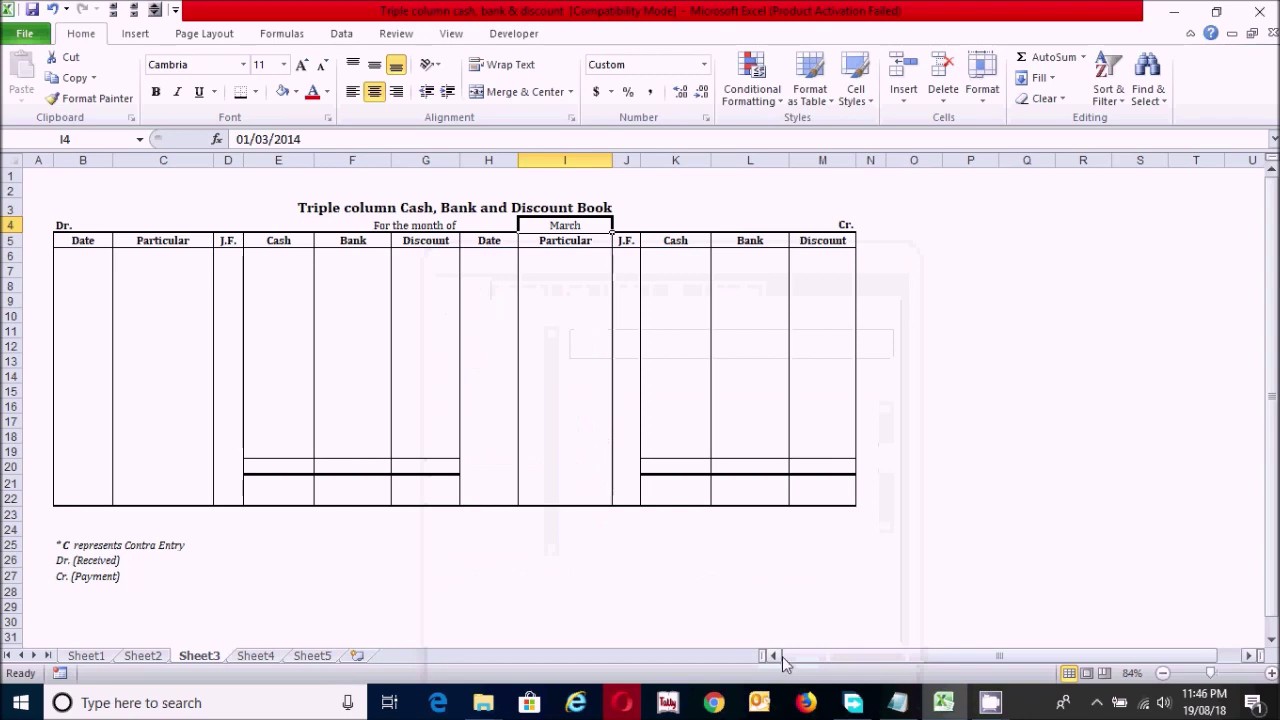
pyautogui.click(654, 549)
pyautogui.click(580, 403)
pyautogui.click(568, 329)
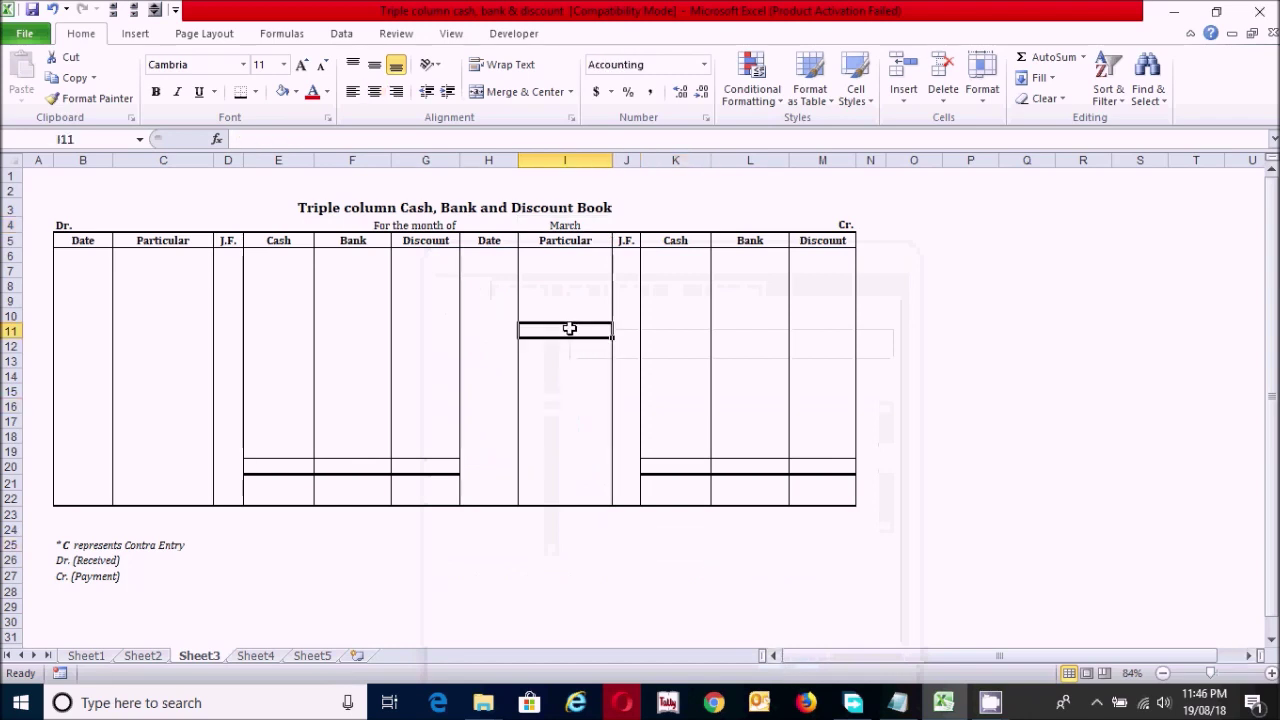
pyautogui.click(564, 300)
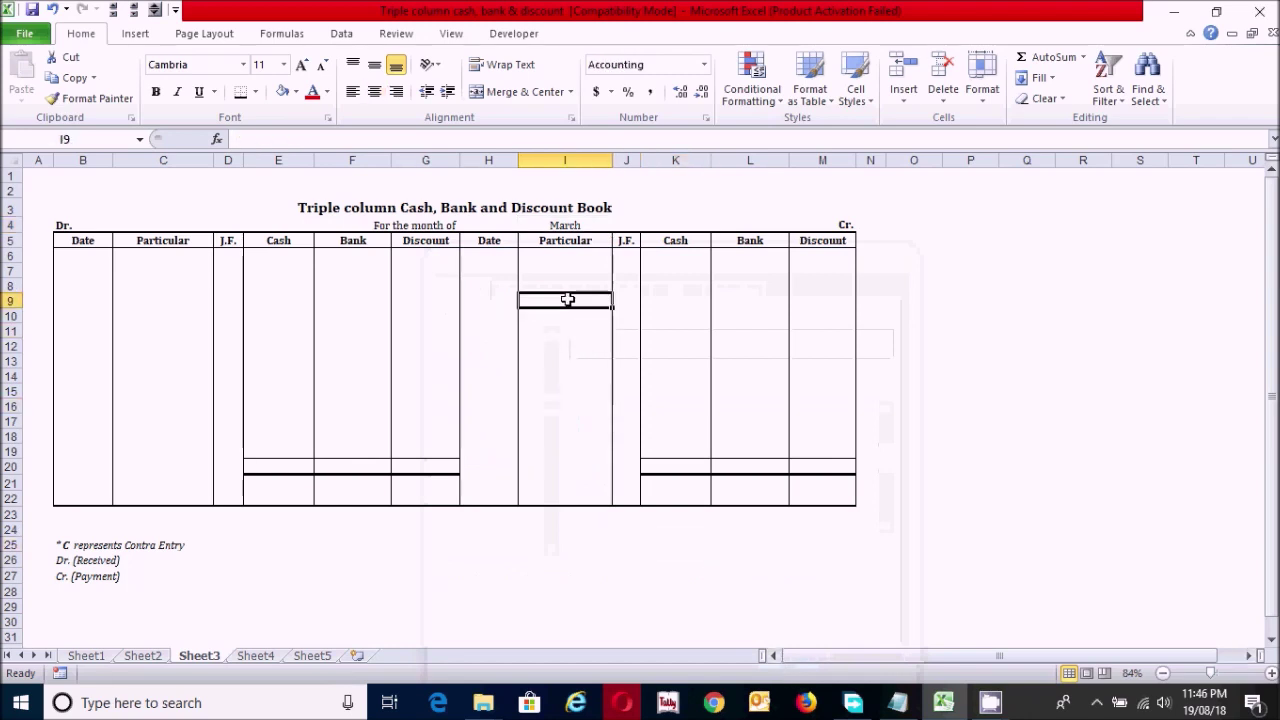
# Clear the date from month cell I4.
pyautogui.click(572, 240)
pyautogui.click(579, 226)
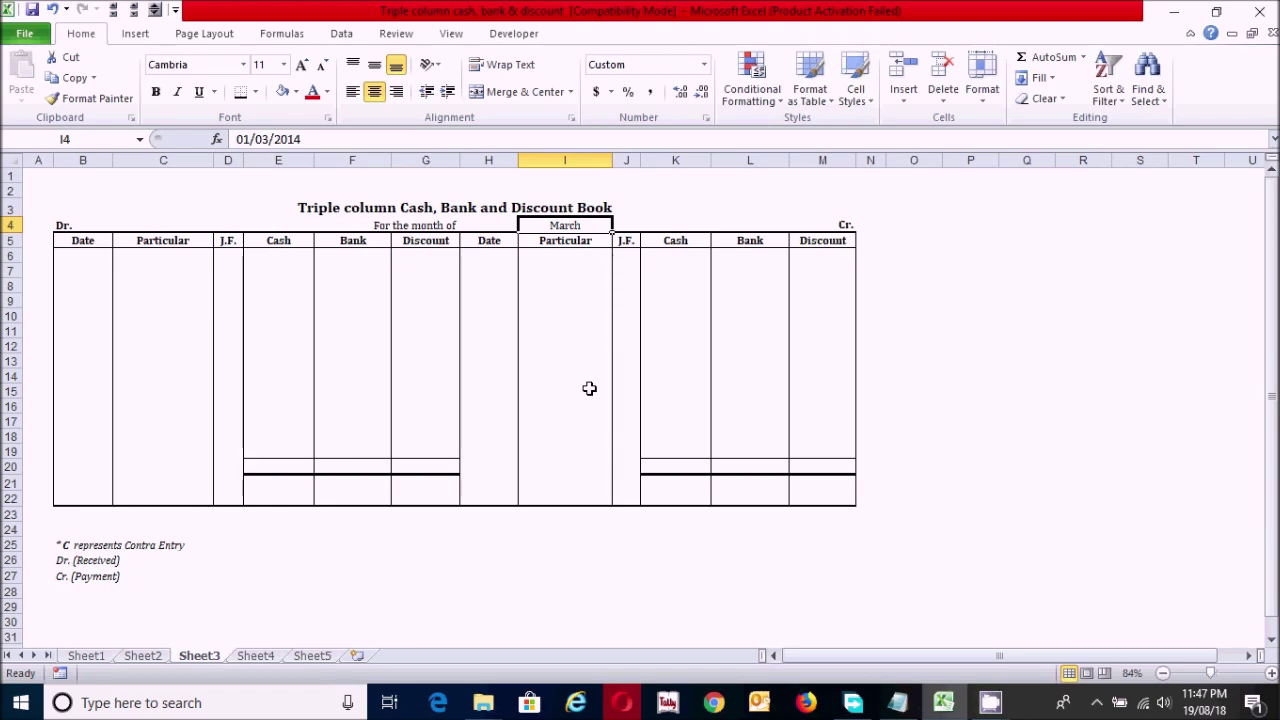
pyautogui.press('BackSpace')
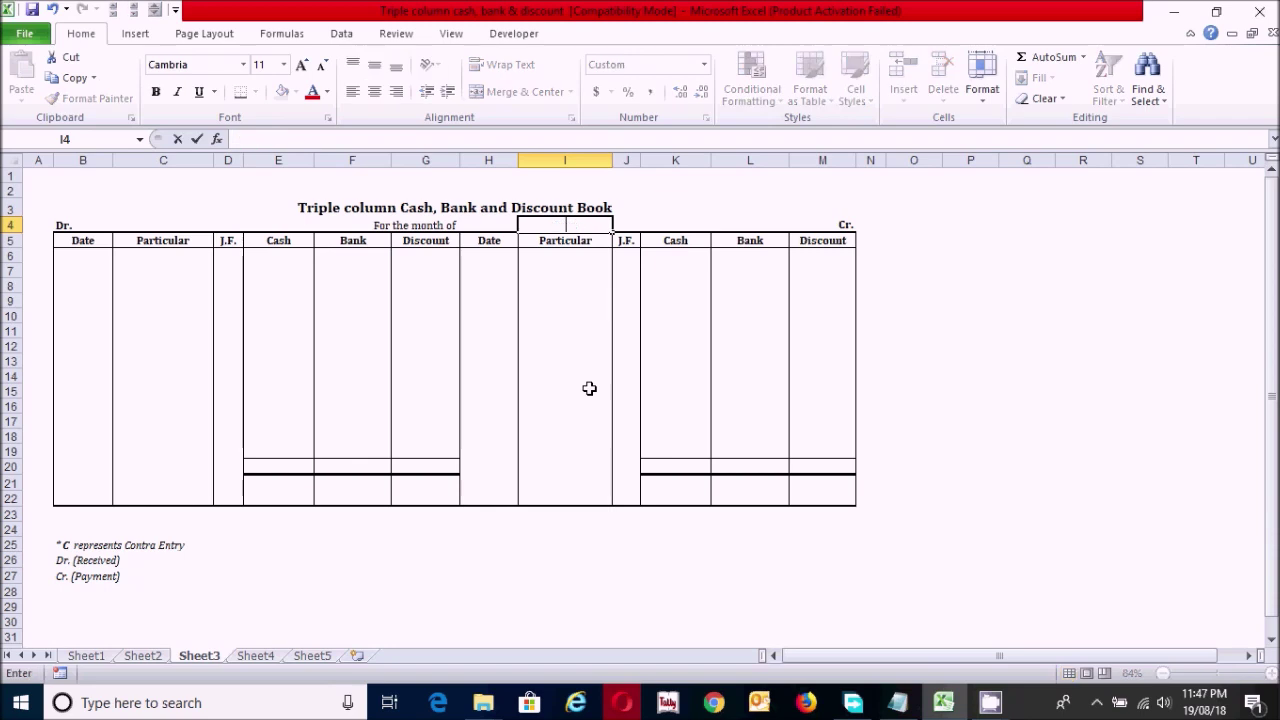
pyautogui.press('Return')
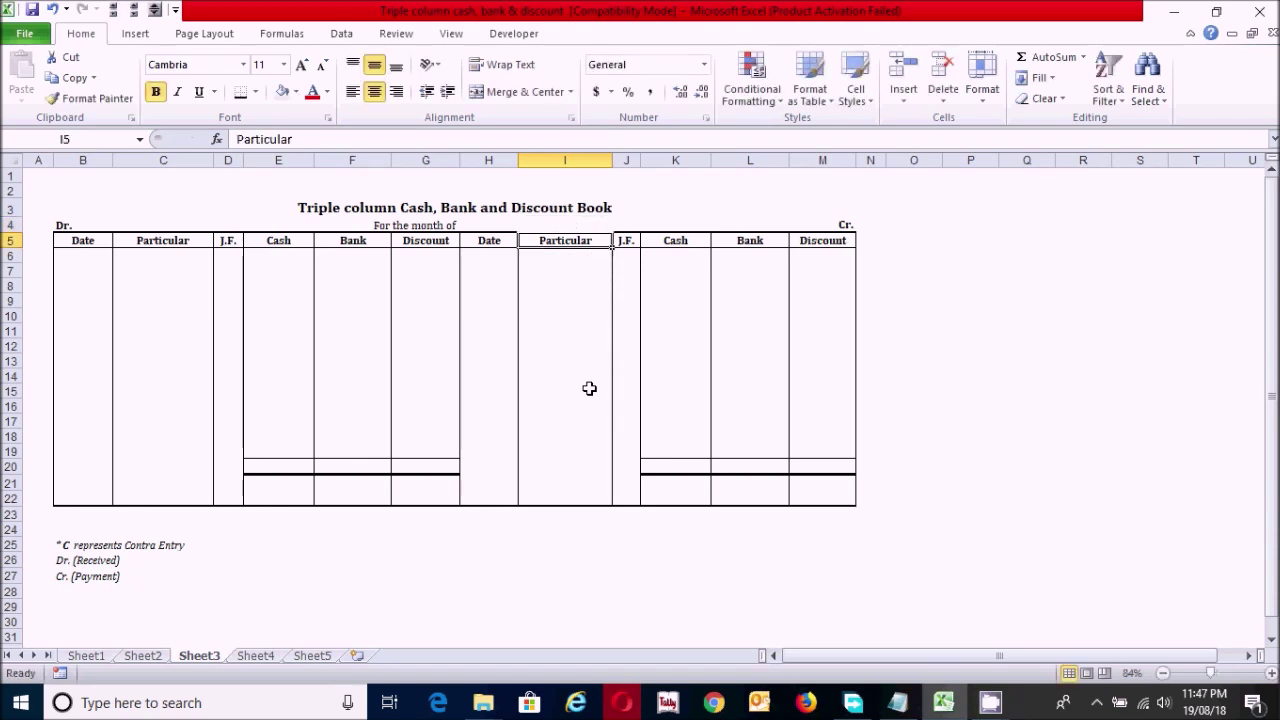
pyautogui.click(586, 329)
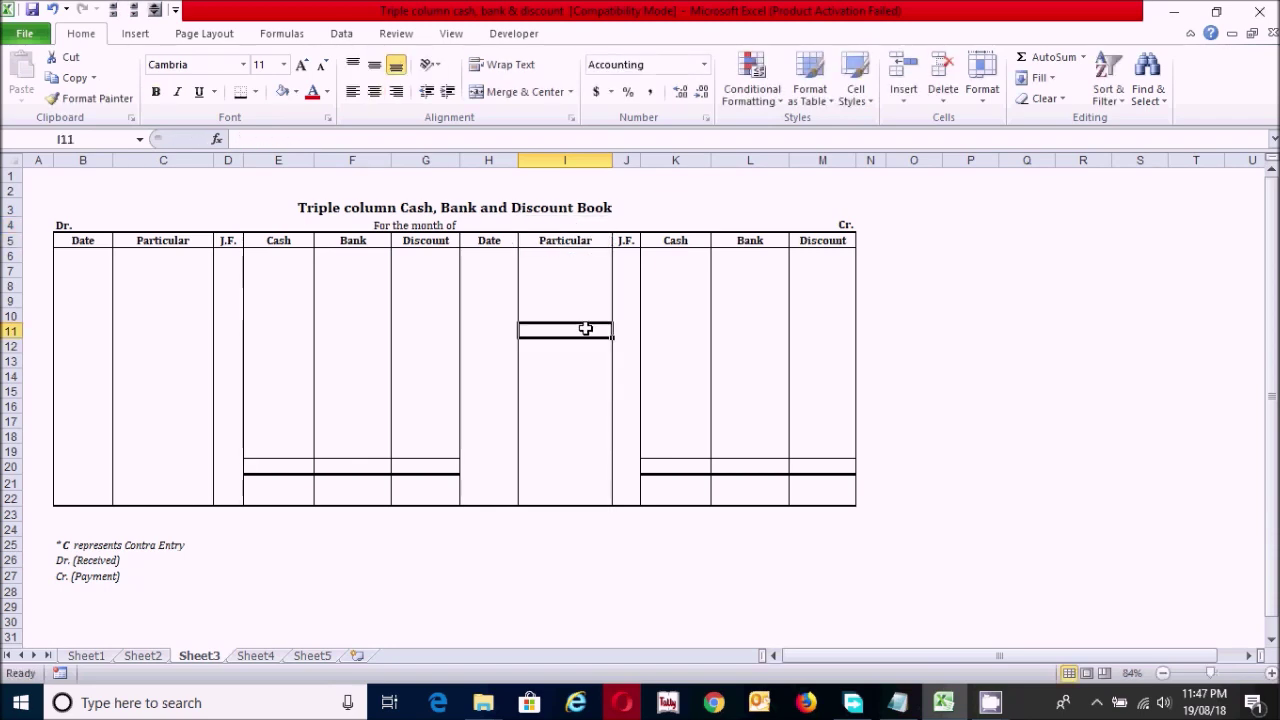
# Apply the custom number format dd-mmm to both Date columns, cells B6:B22 and H6:H22.
pyautogui.click(83, 255)
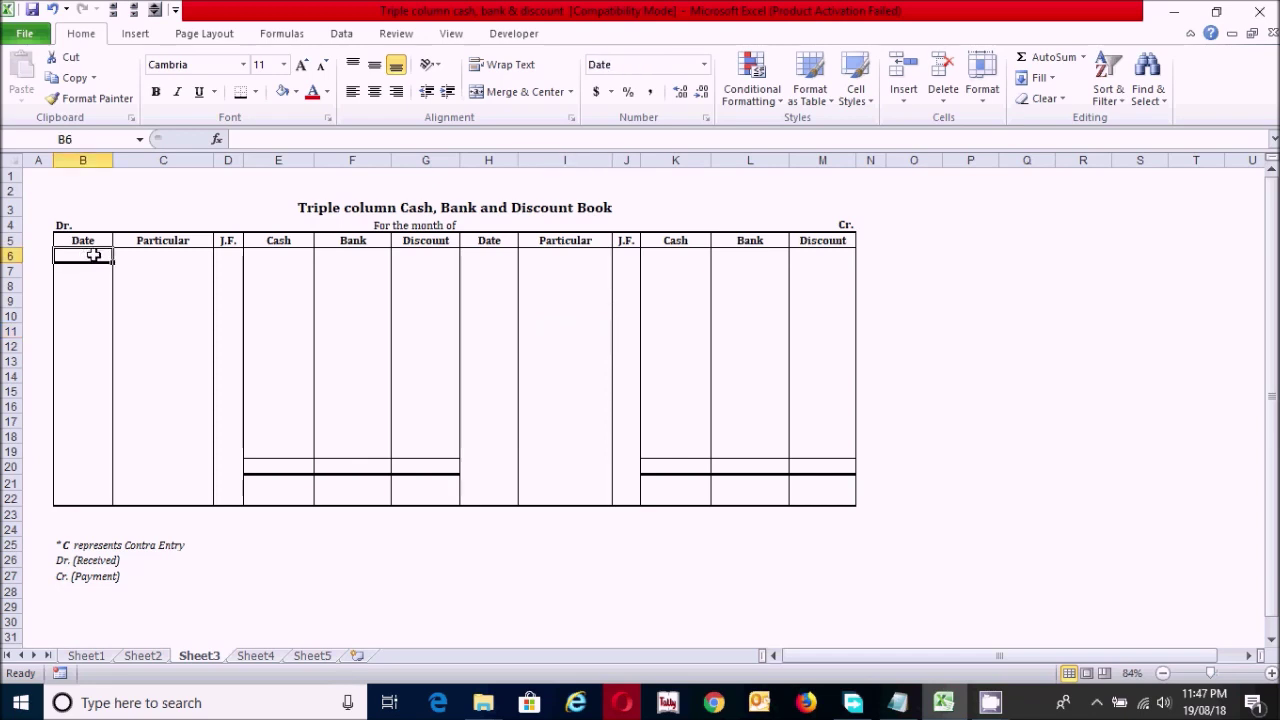
pyautogui.moveTo(83, 255); pyautogui.dragTo(80, 498)
pyautogui.keyDown('ctrl'); pyautogui.moveTo(489, 256); pyautogui.dragTo(498, 493); pyautogui.keyUp('ctrl')
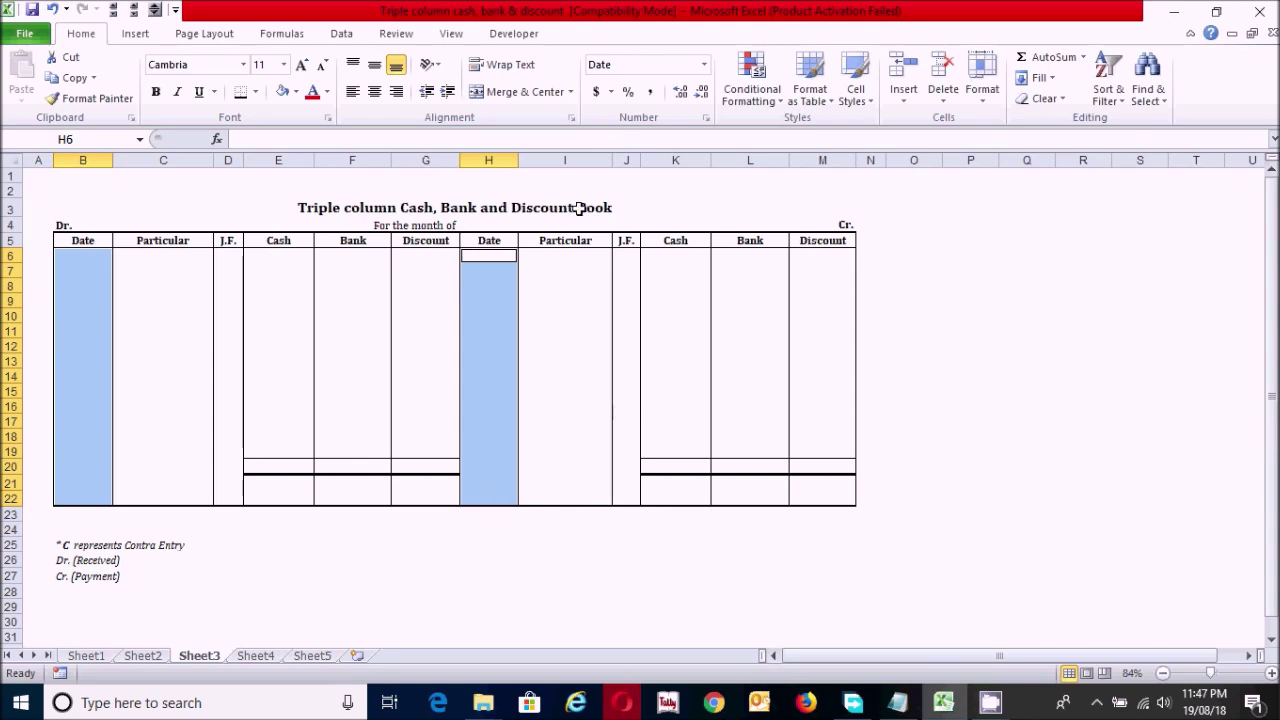
pyautogui.click(704, 66)
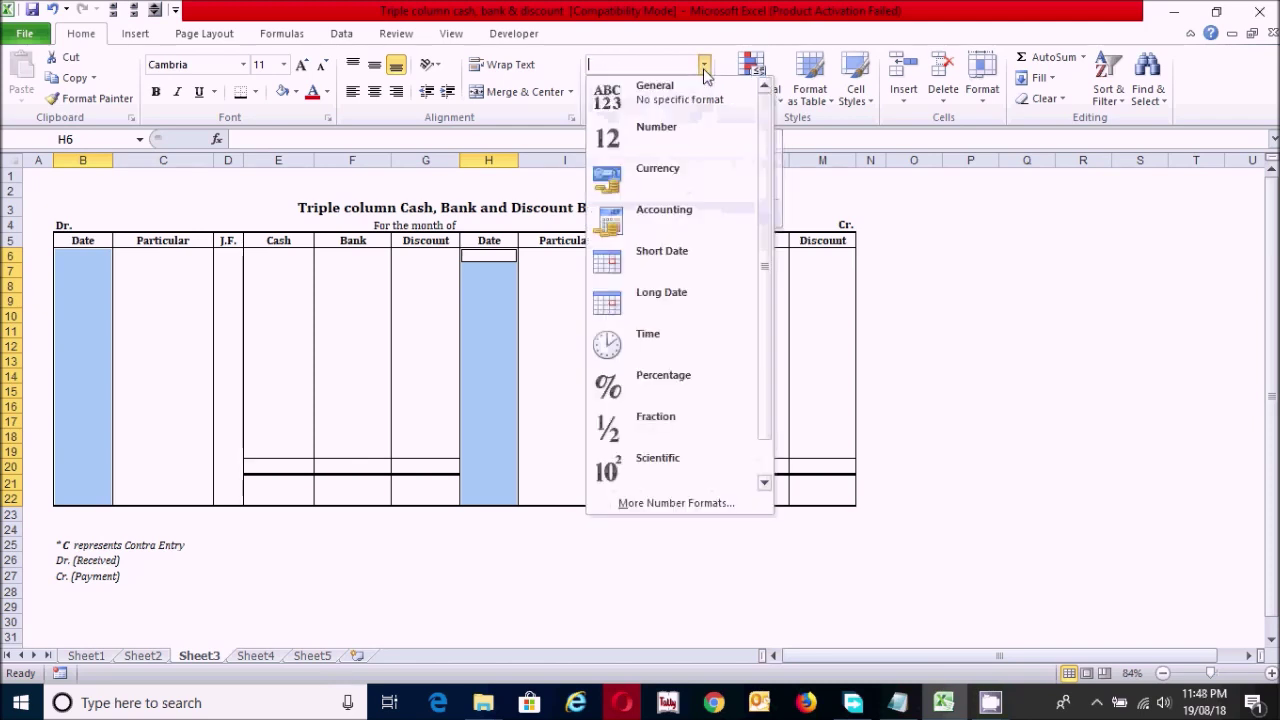
pyautogui.click(672, 504)
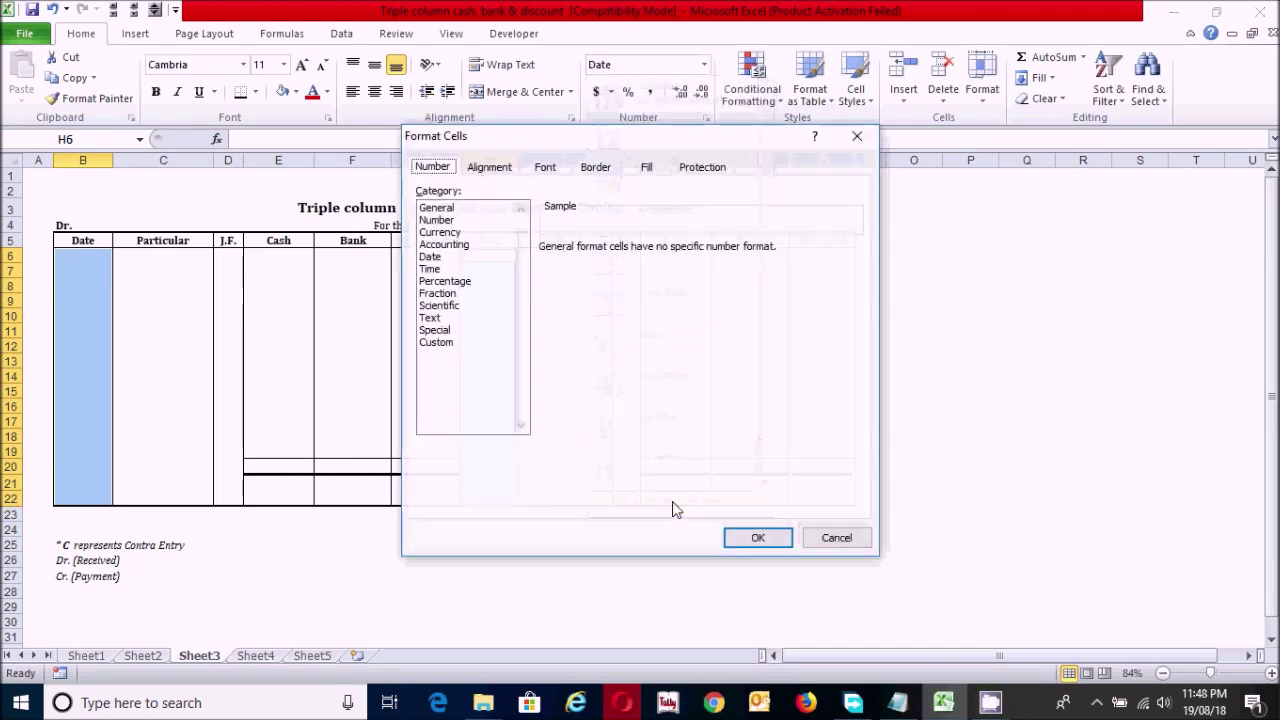
pyautogui.click(429, 257)
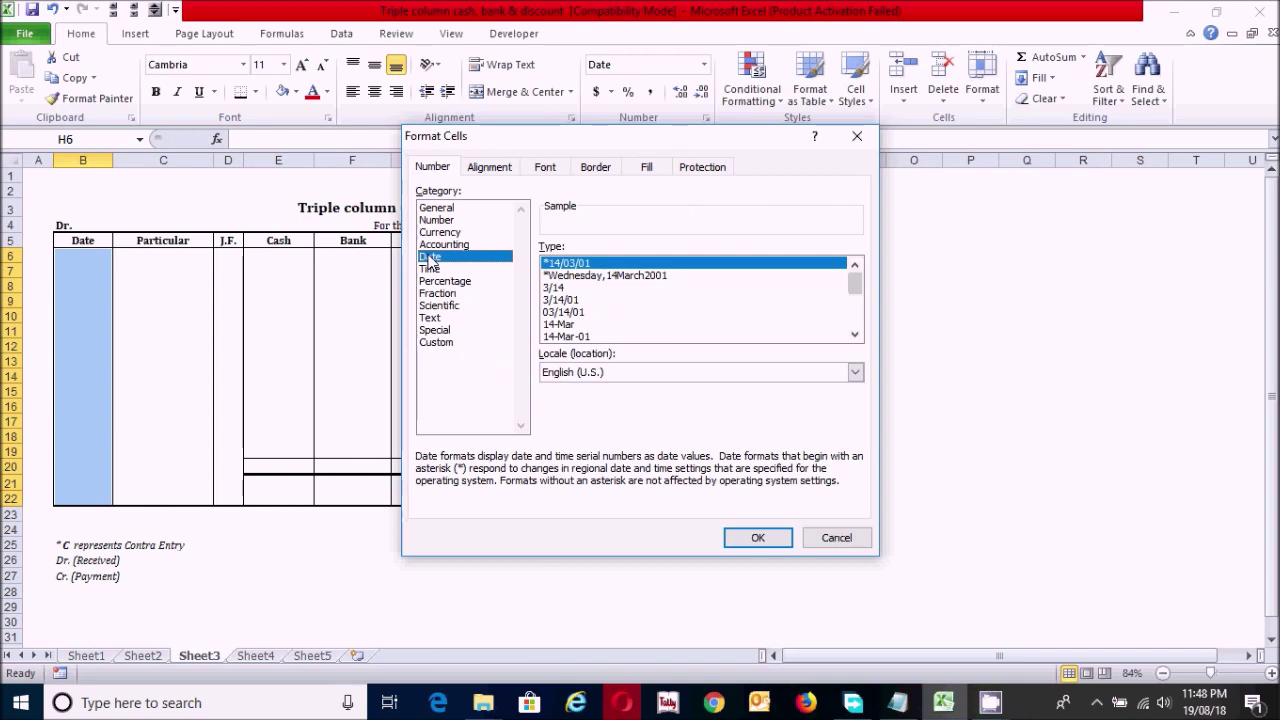
pyautogui.click(436, 343)
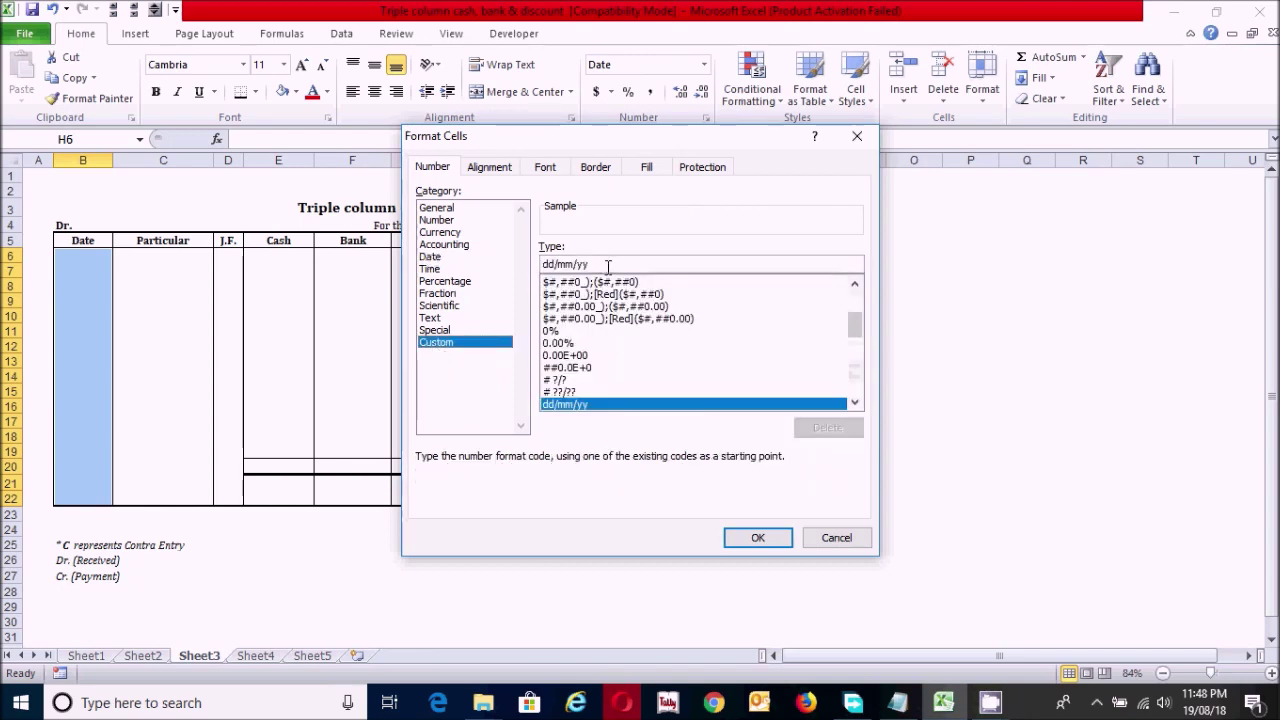
pyautogui.click(607, 265)
pyautogui.press('BackSpace')
pyautogui.press('BackSpace')
pyautogui.press('BackSpace')
pyautogui.press('BackSpace')
pyautogui.press('BackSpace')
pyautogui.press('BackSpace')
pyautogui.press('BackSpace')
pyautogui.press('BackSpace')
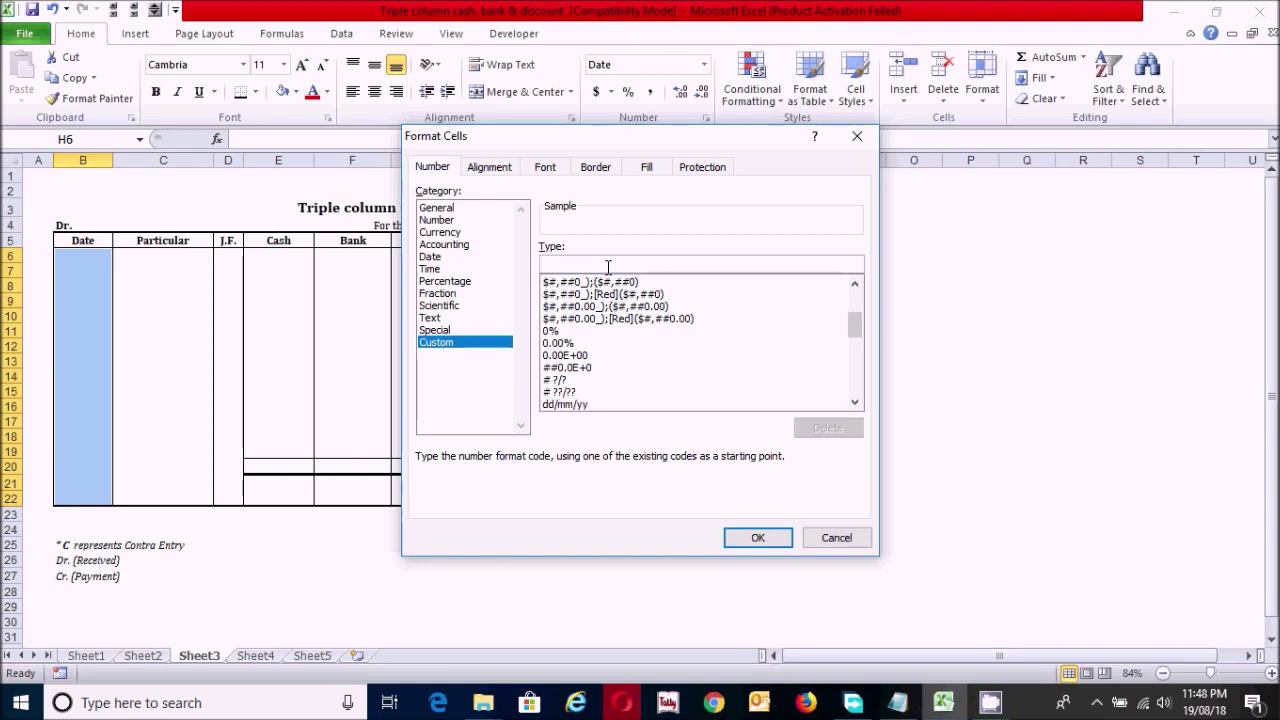
pyautogui.write('dd')
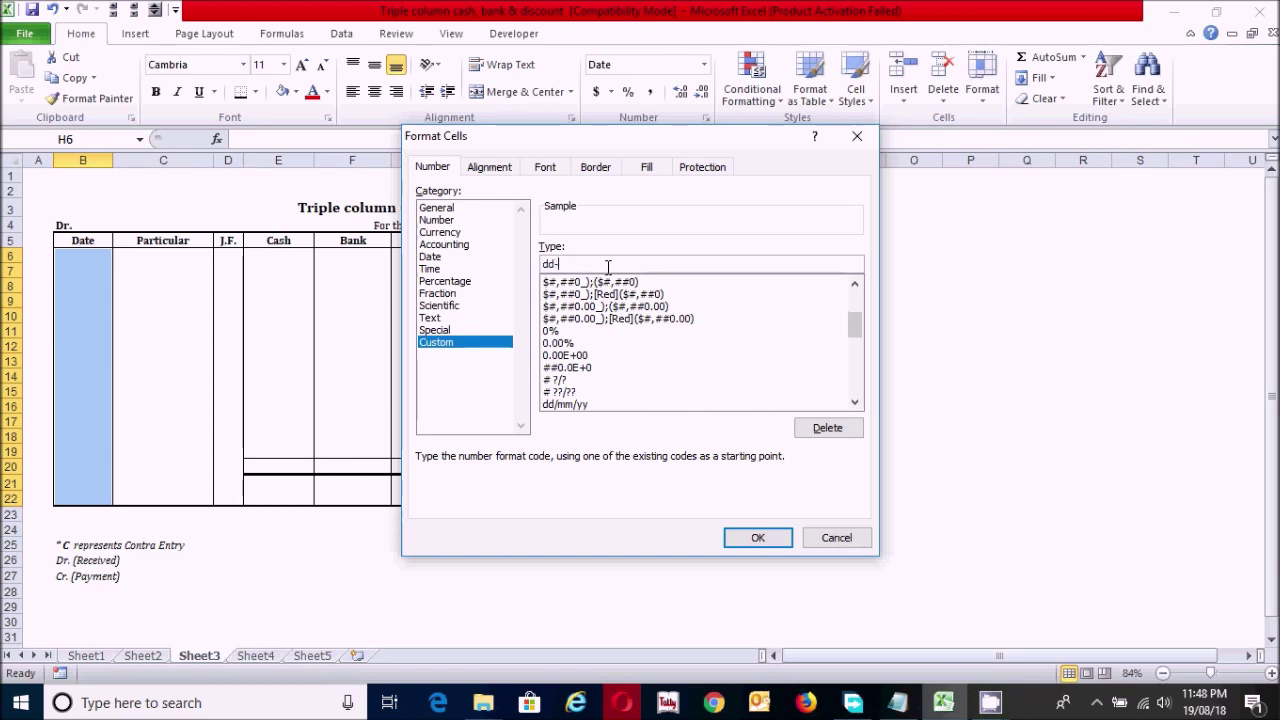
pyautogui.write('-mmm')
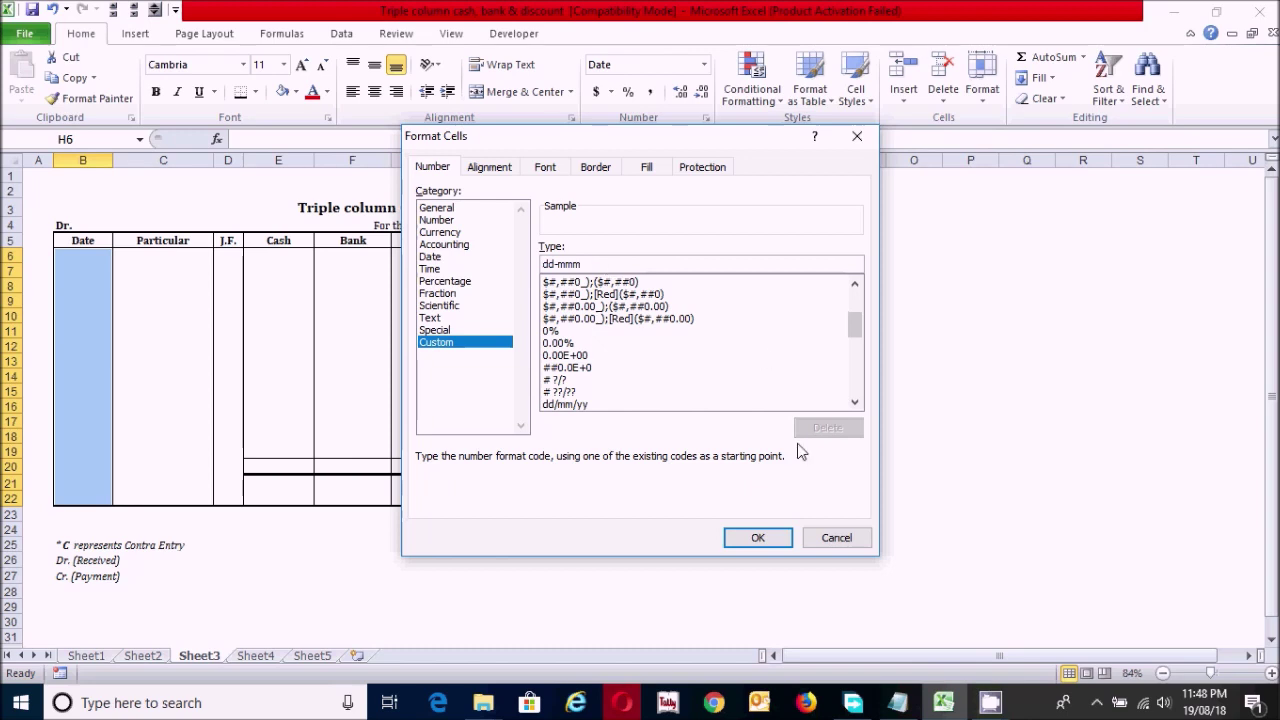
pyautogui.click(760, 538)
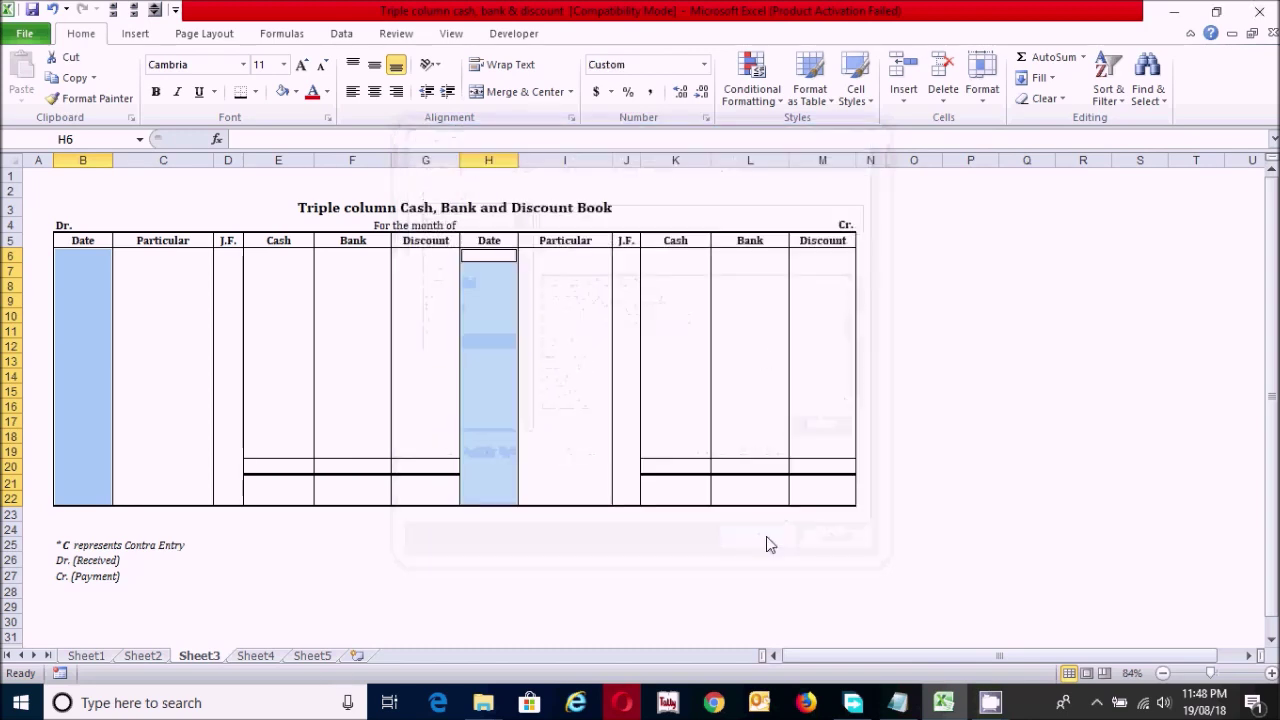
pyautogui.click(577, 388)
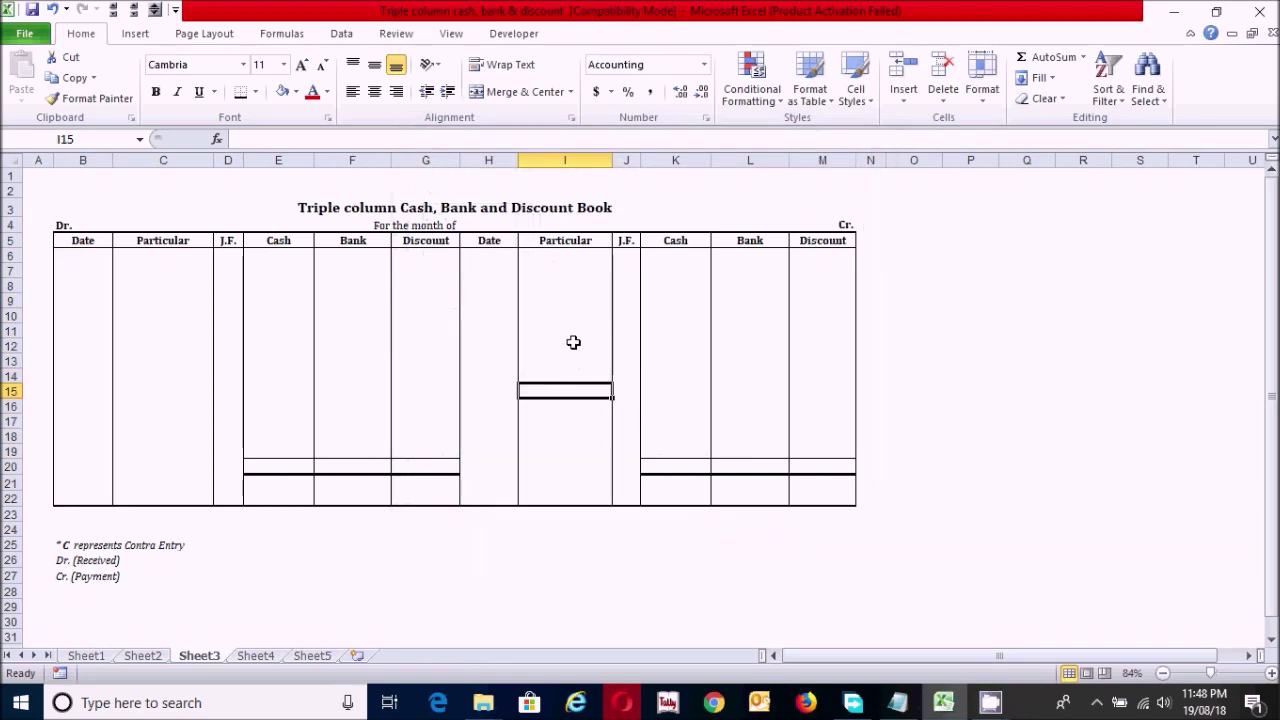
# Total the debit-side Cash column in cell E20 with the formula =SUM(E6:E19).
pyautogui.click(268, 450)
pyautogui.click(293, 467)
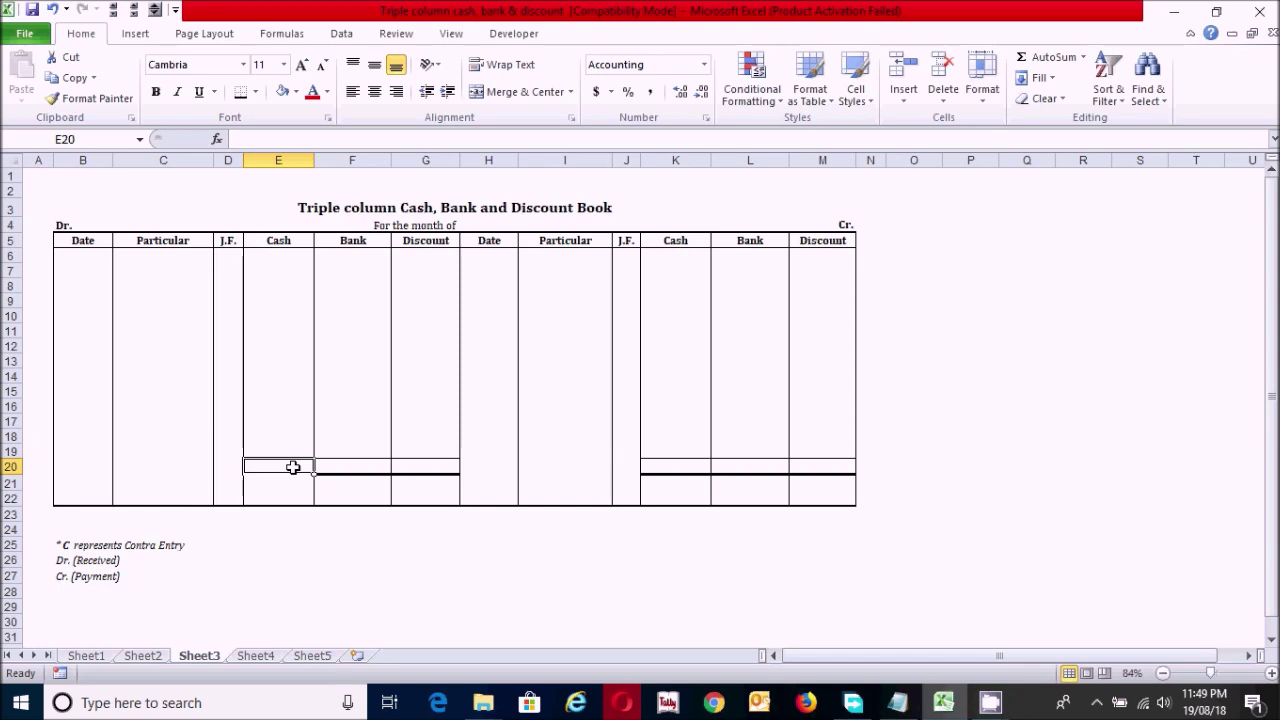
pyautogui.hotkey('alt', '=')
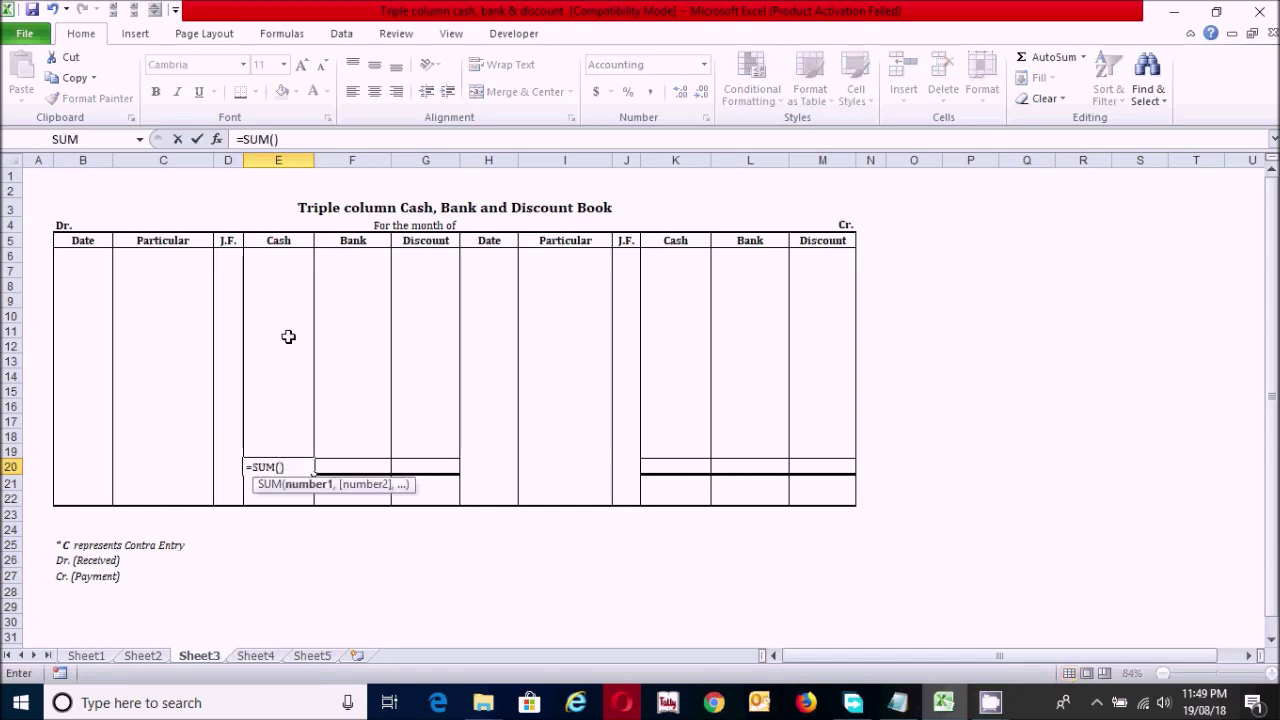
pyautogui.click(278, 253)
pyautogui.moveTo(295, 256); pyautogui.dragTo(286, 450)
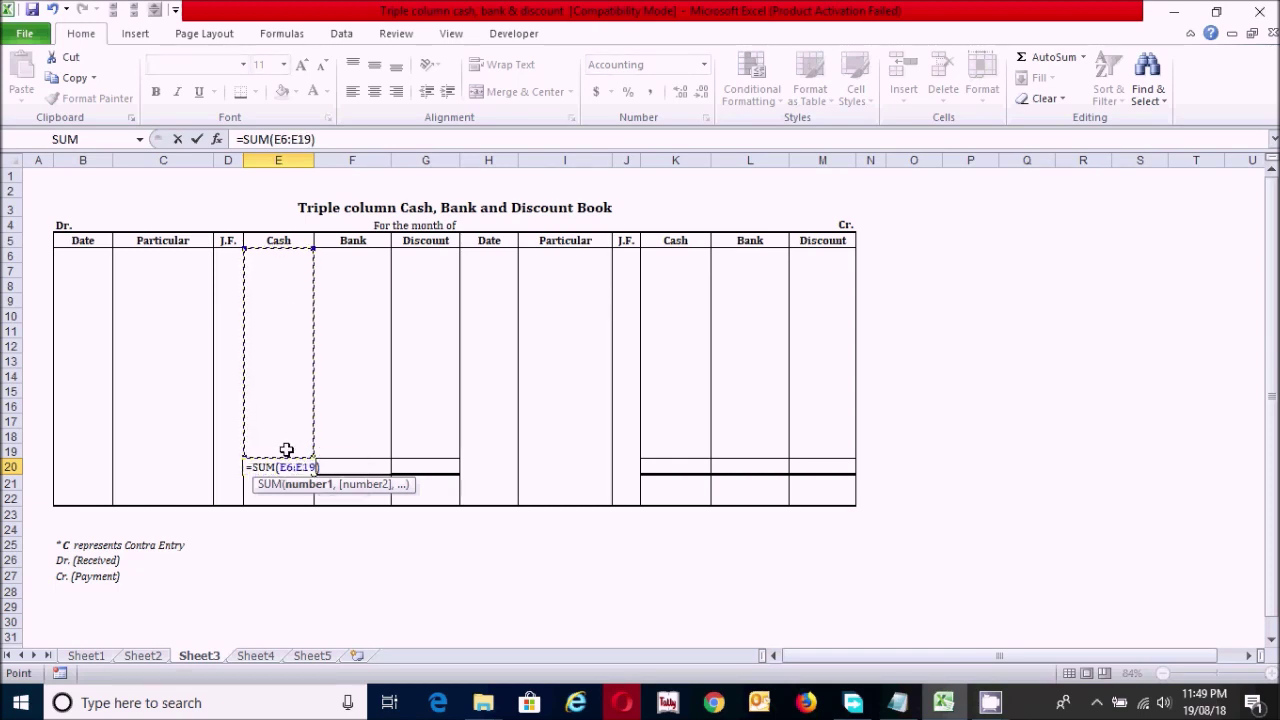
pyautogui.press('Return')
# Copy the Cash total formula from E20 to the debit-side Bank and Discount total cells F20:G20.
pyautogui.click(297, 464)
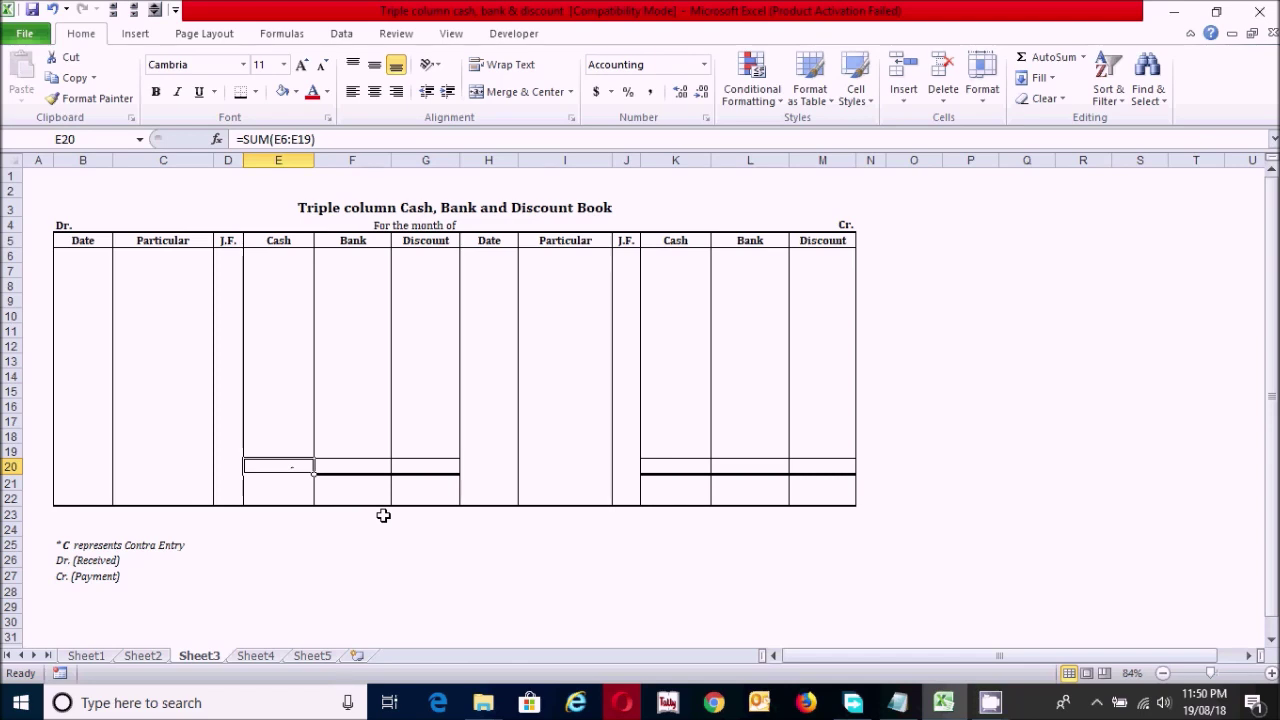
pyautogui.hotkey('ctrl', 'c')
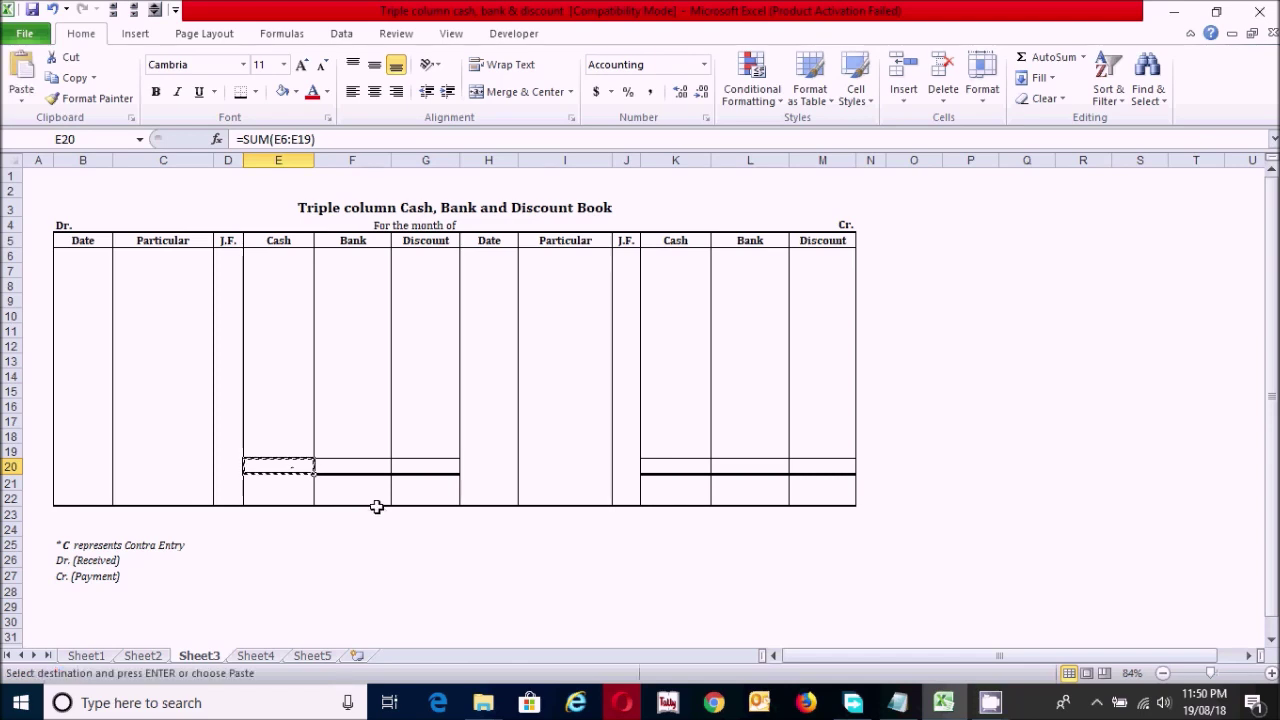
pyautogui.click(357, 466)
pyautogui.moveTo(367, 465); pyautogui.dragTo(407, 464)
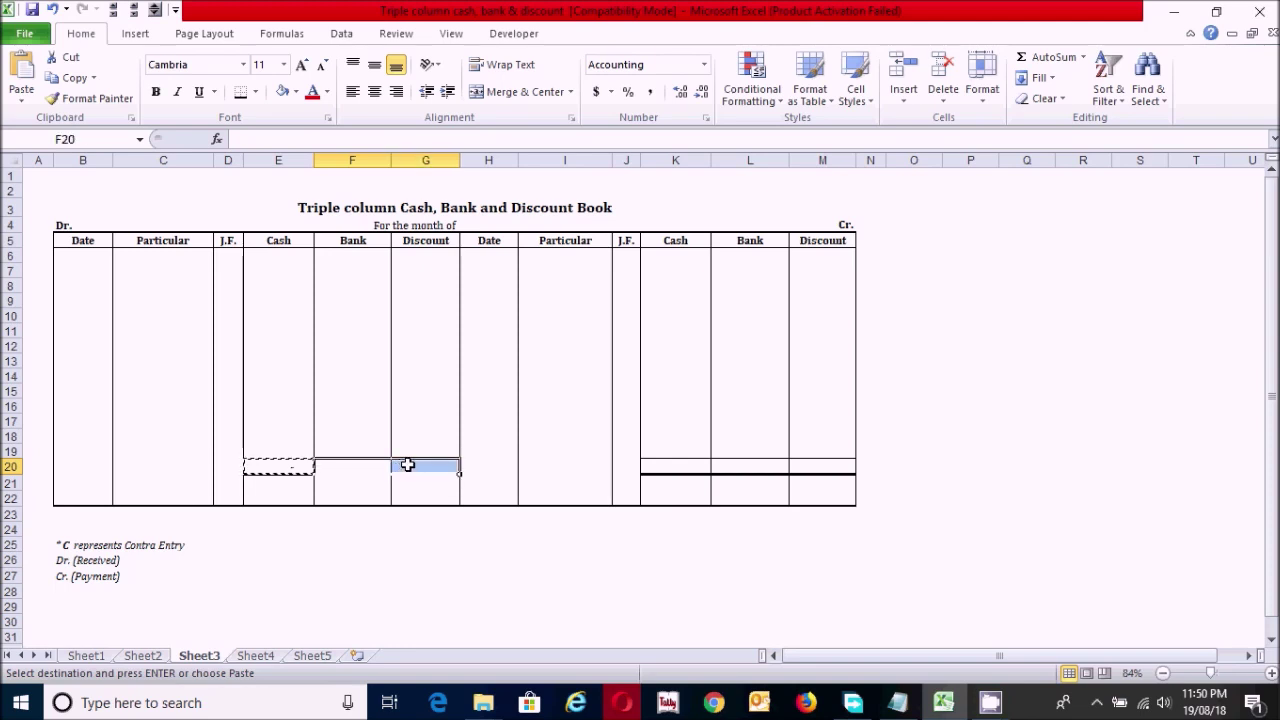
pyautogui.hotkey('ctrl', 'v')
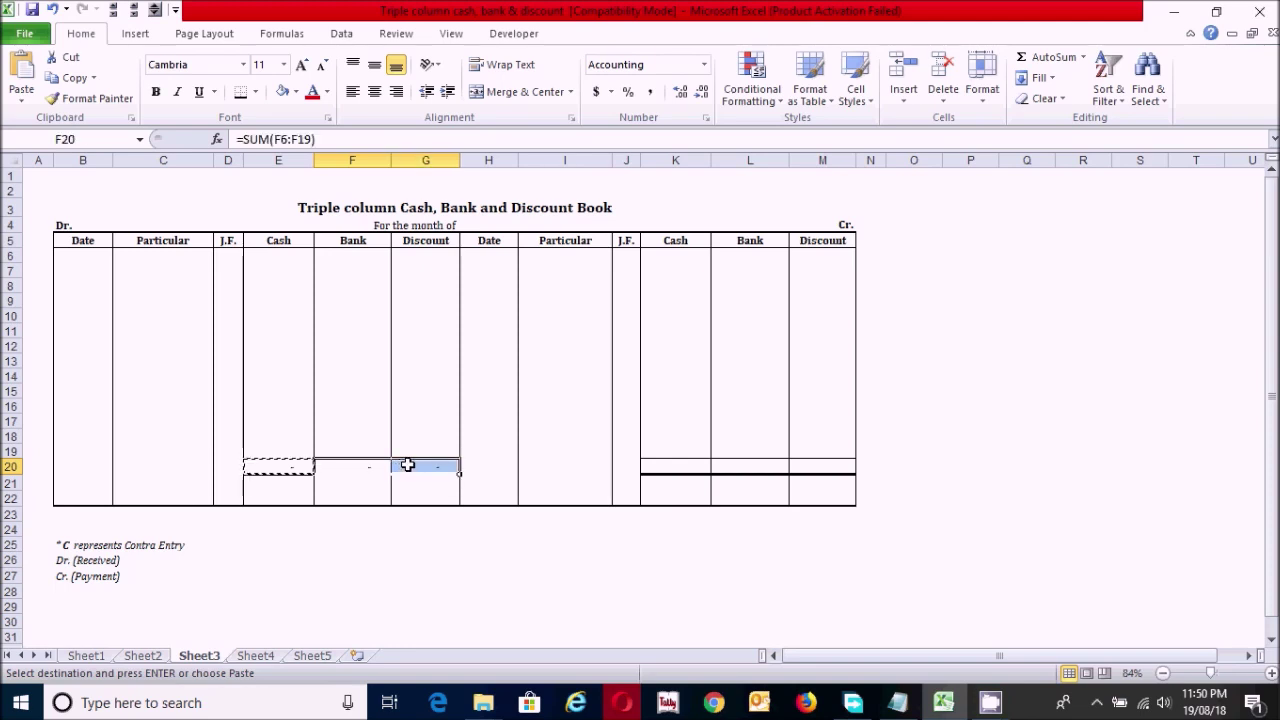
pyautogui.click(416, 426)
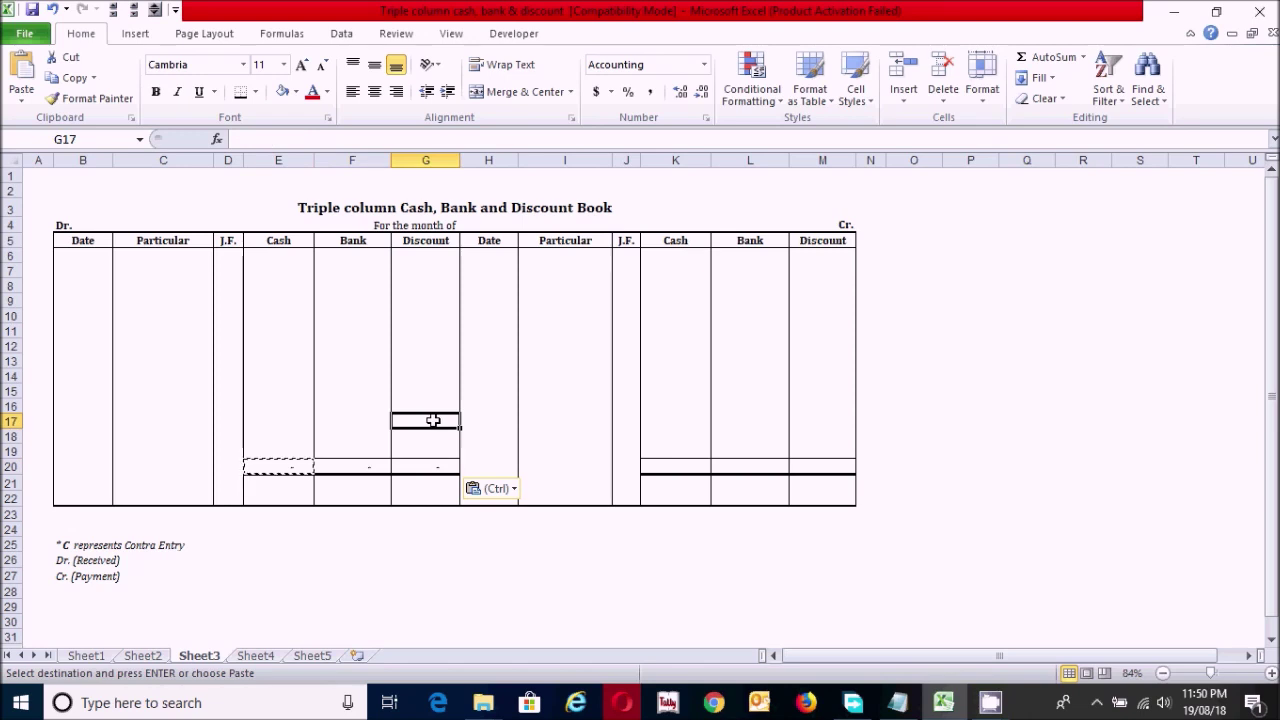
pyautogui.press('Escape')
pyautogui.click(516, 462)
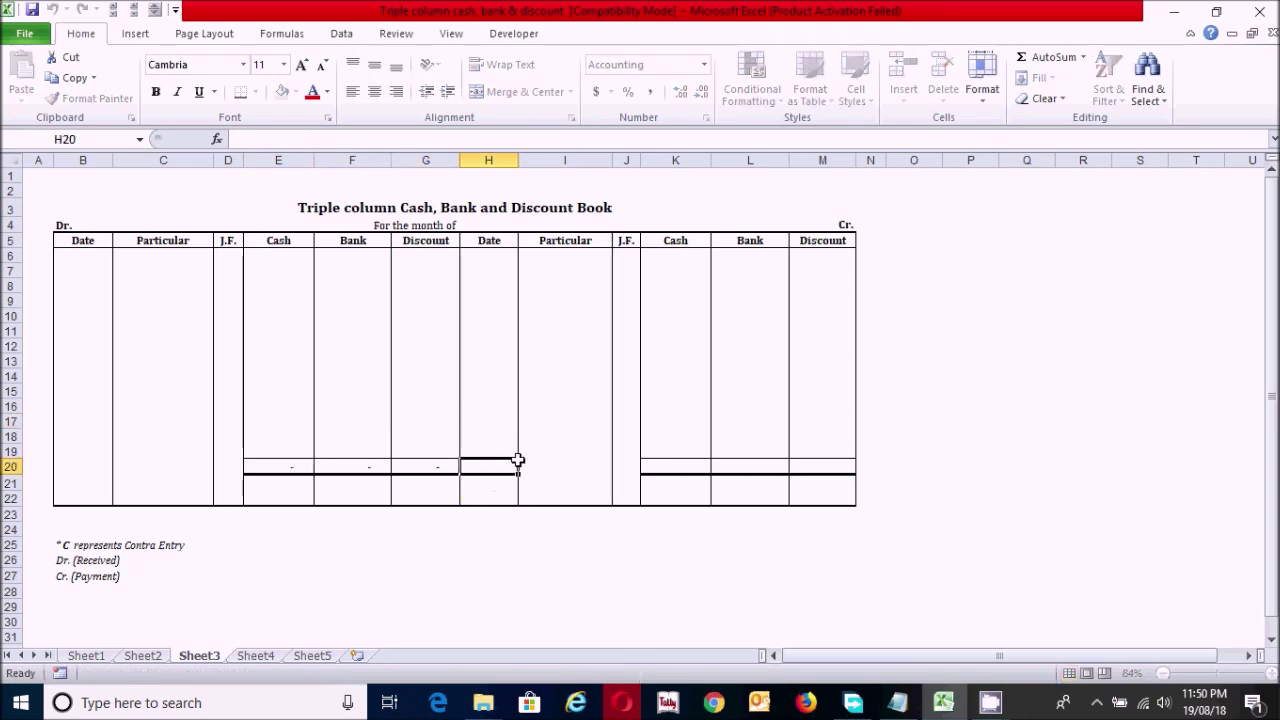
# Copy the debit-side total formulas in E20:G20 to the credit-side Cash, Bank and Discount total cells K20:M20.
pyautogui.click(286, 464)
pyautogui.moveTo(301, 463); pyautogui.dragTo(424, 465)
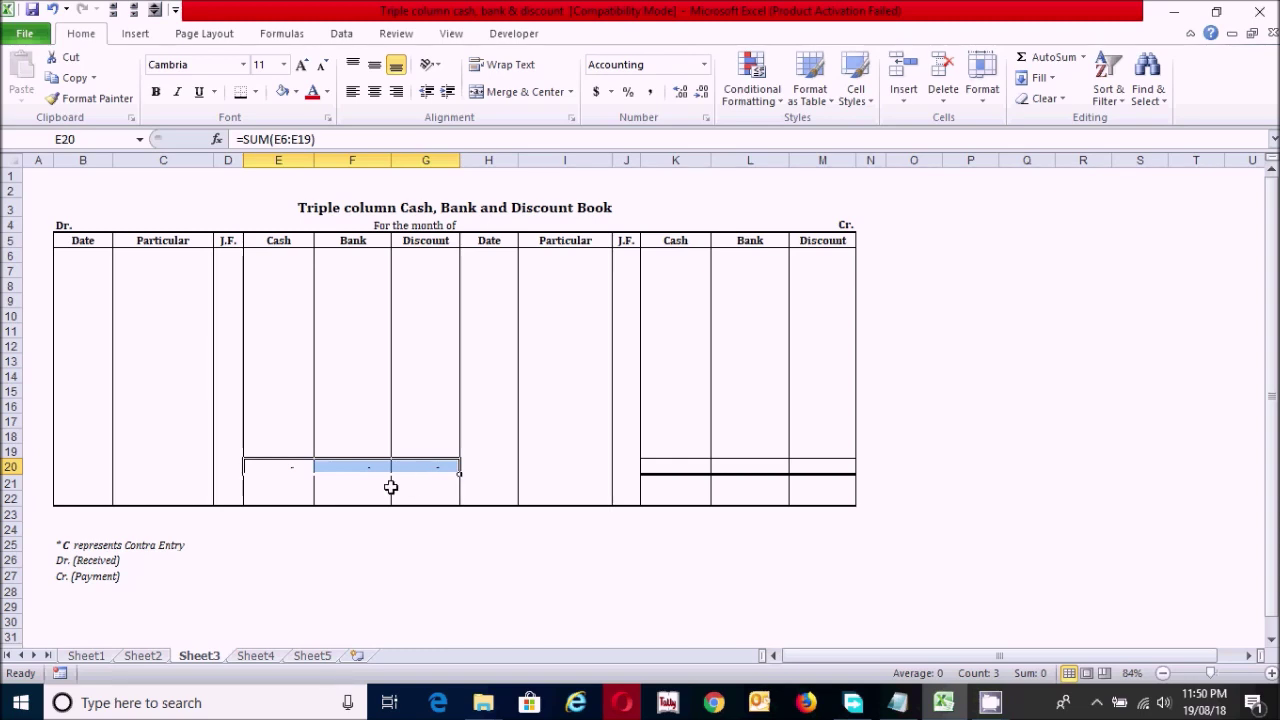
pyautogui.hotkey('ctrl', 'c')
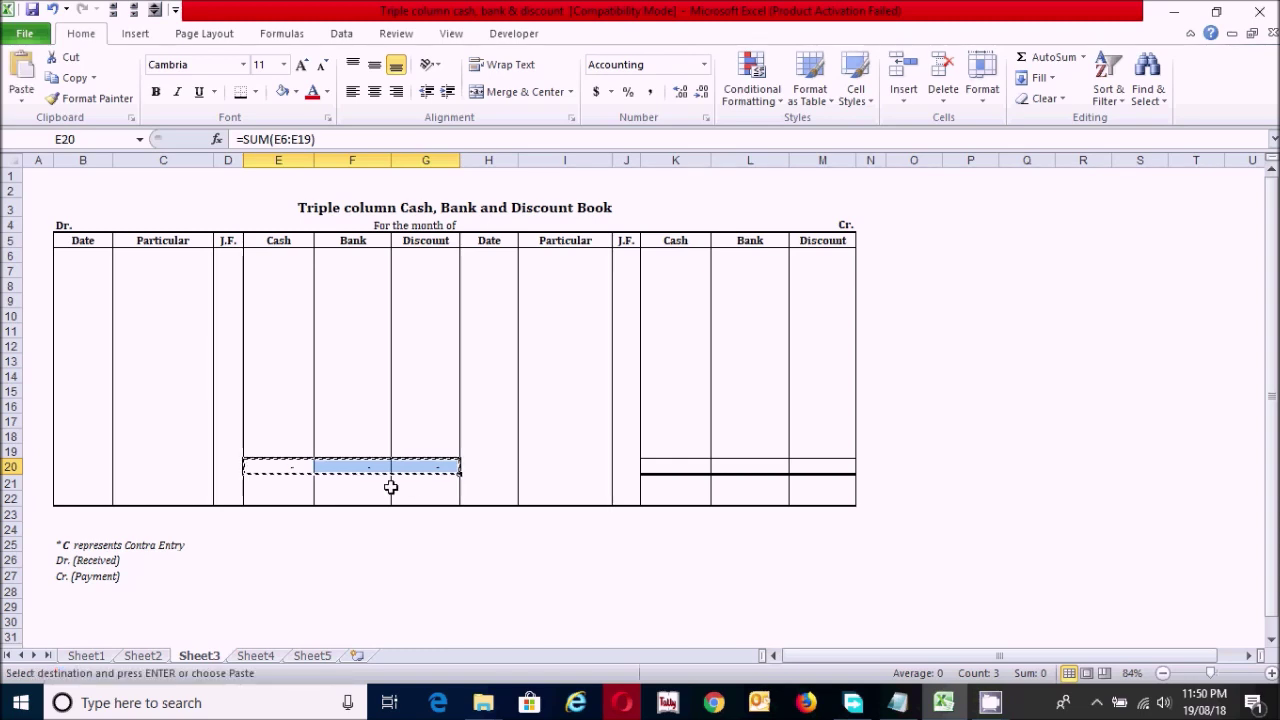
pyautogui.click(664, 465)
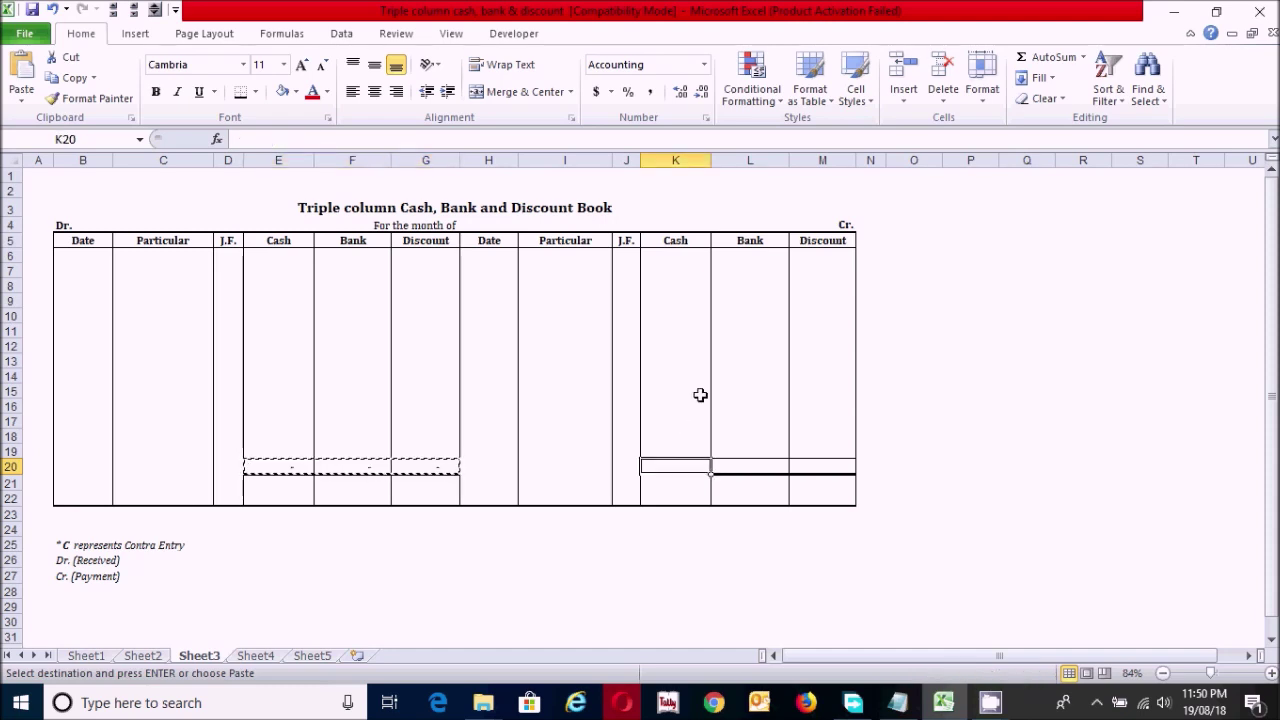
pyautogui.hotkey('ctrl', 'v')
pyautogui.click(747, 405)
pyautogui.press('Escape')
pyautogui.click(752, 379)
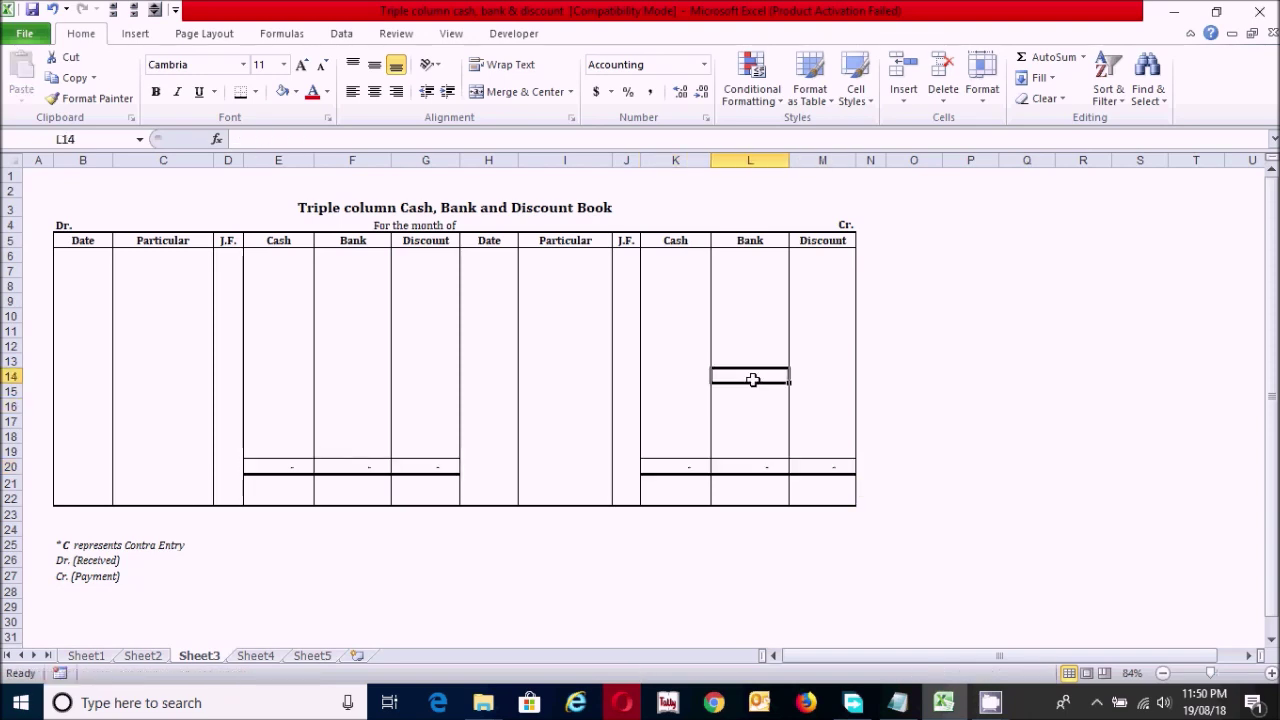
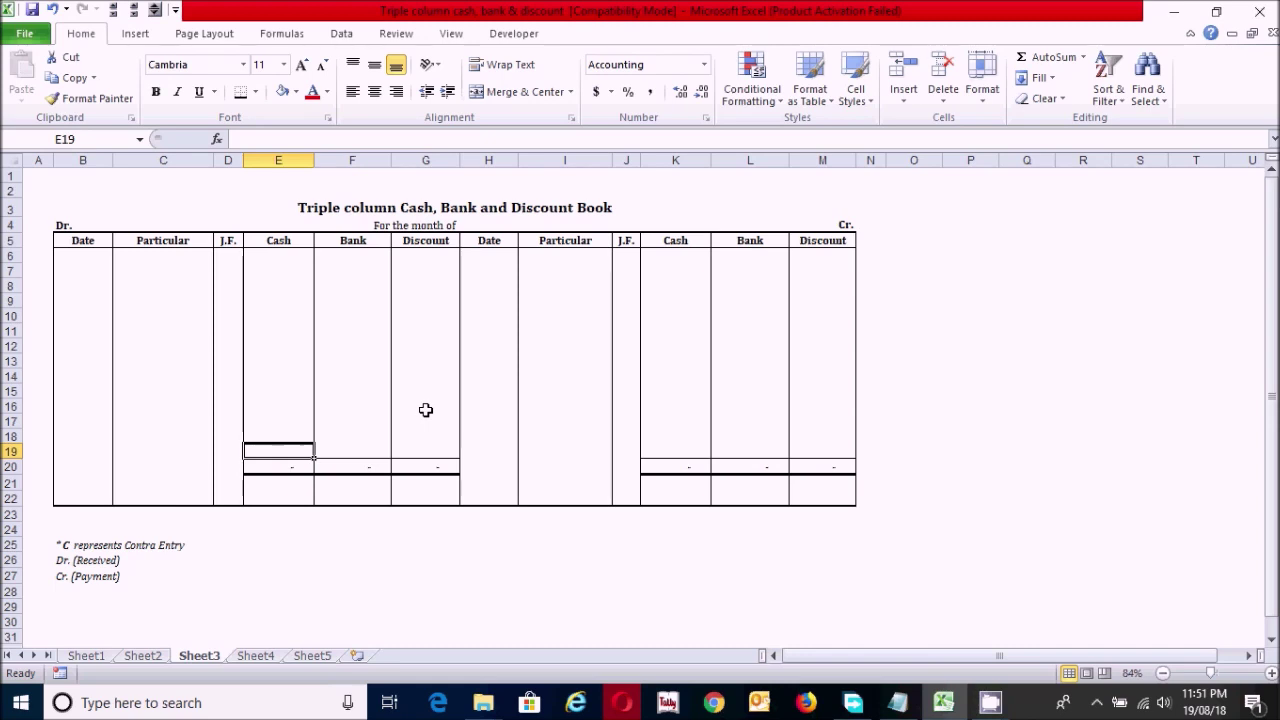
# Enter the balancing formula =IF(SUM(K6:K18)>SUM(E6:E18),SUM(K6:K18)-SUM(E6:E18),0) in the debit-side Cash cell E19.
pyautogui.write('=')
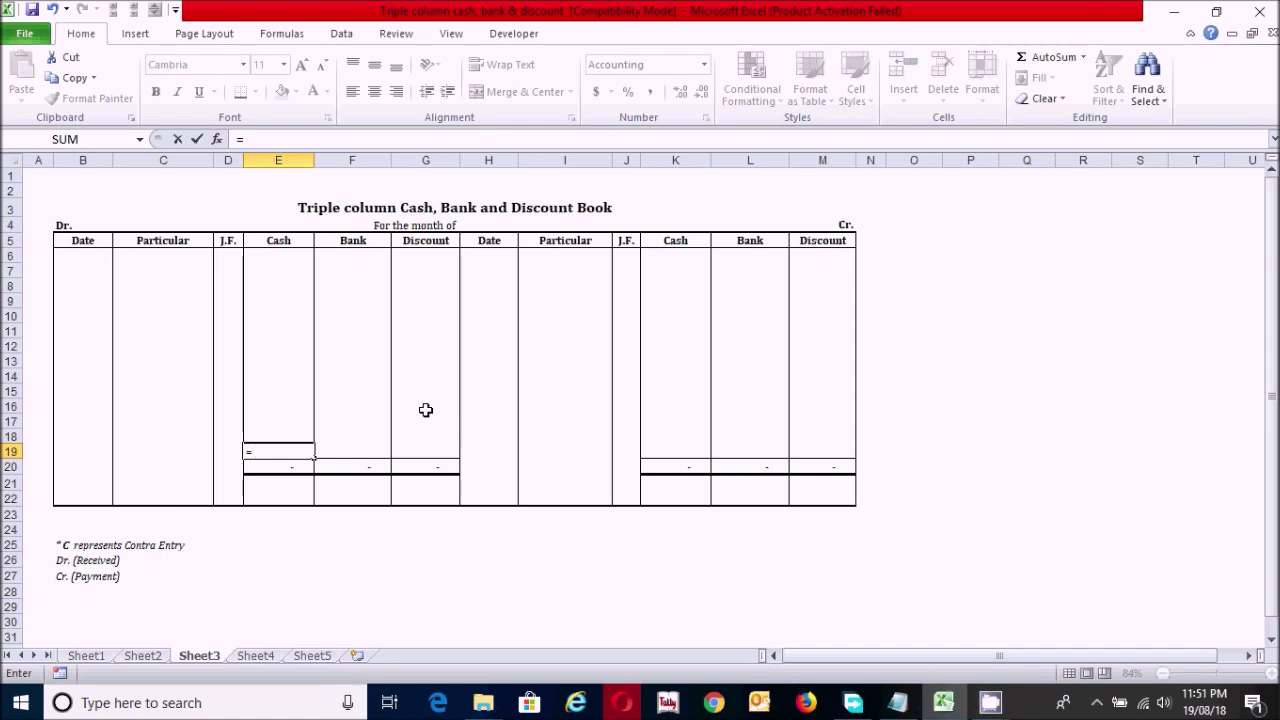
pyautogui.write('if')
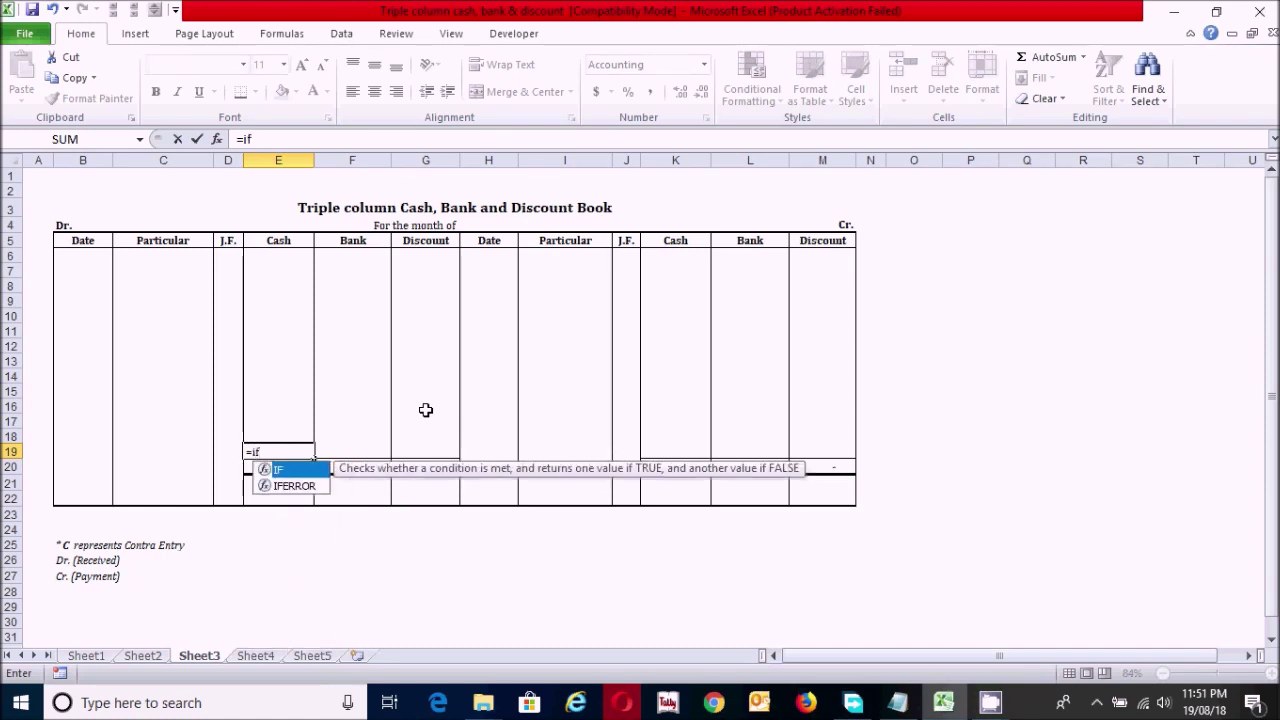
pyautogui.write('(')
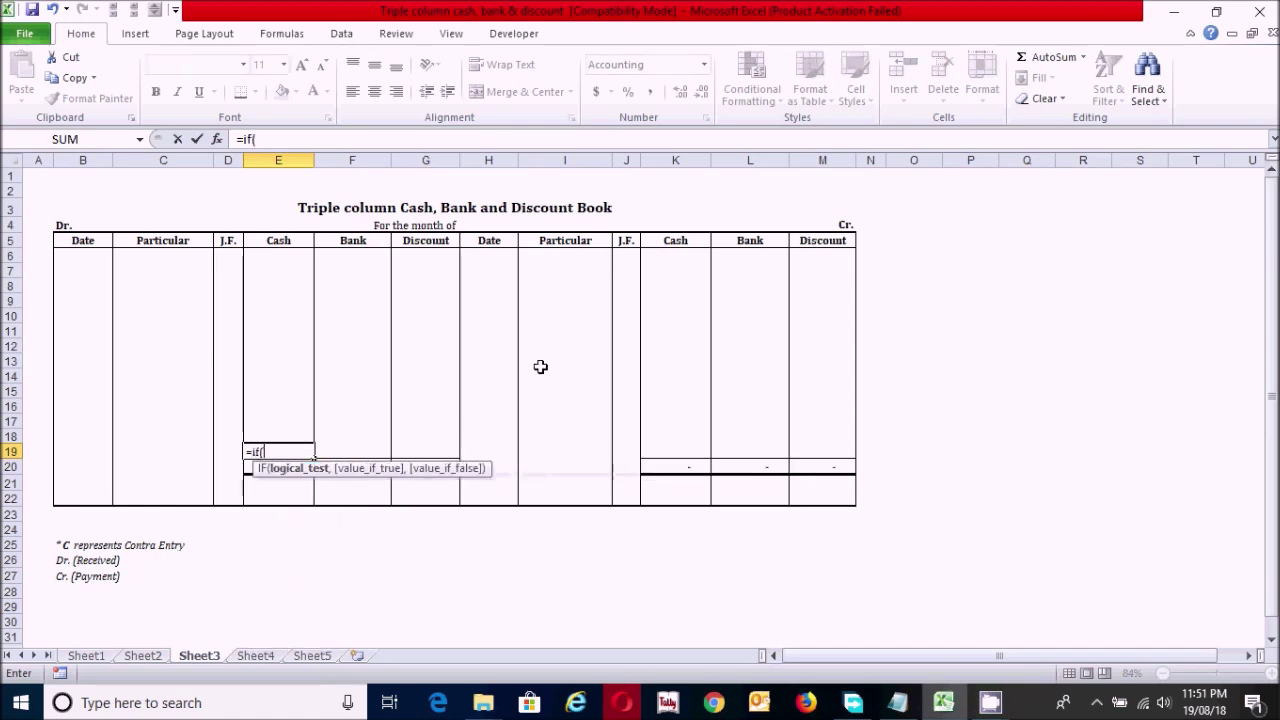
pyautogui.write('sum')
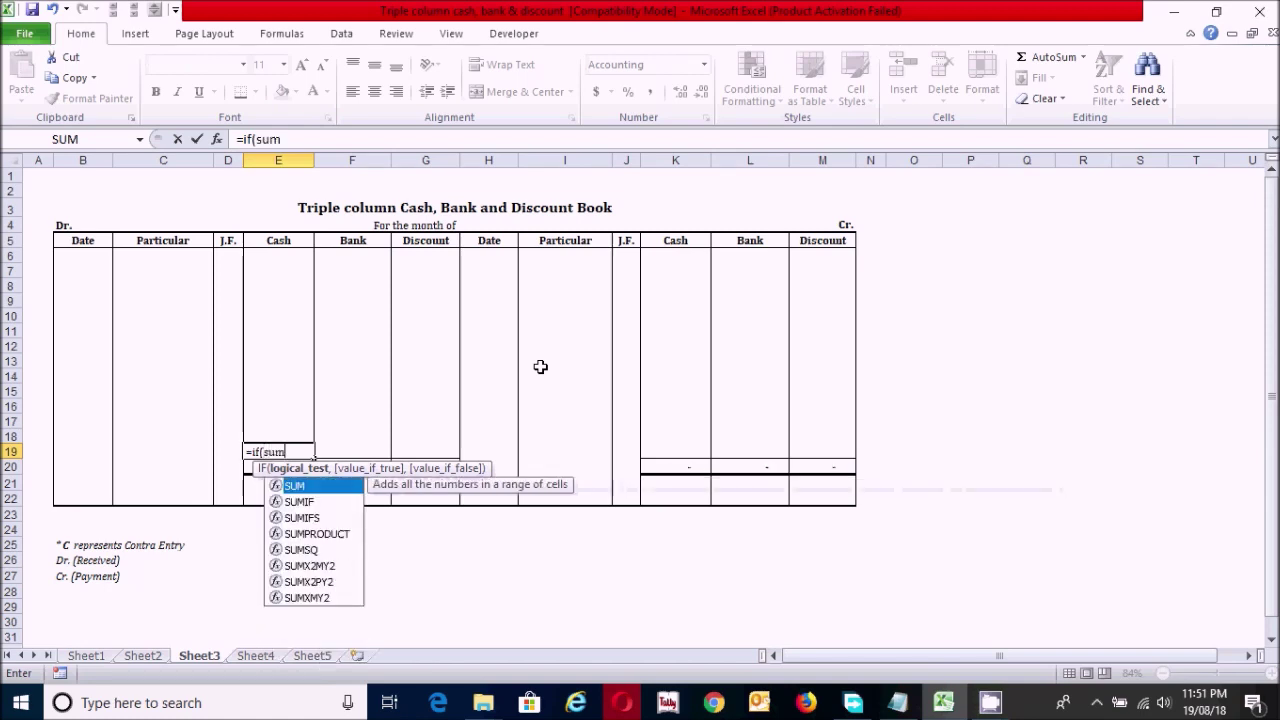
pyautogui.write('(')
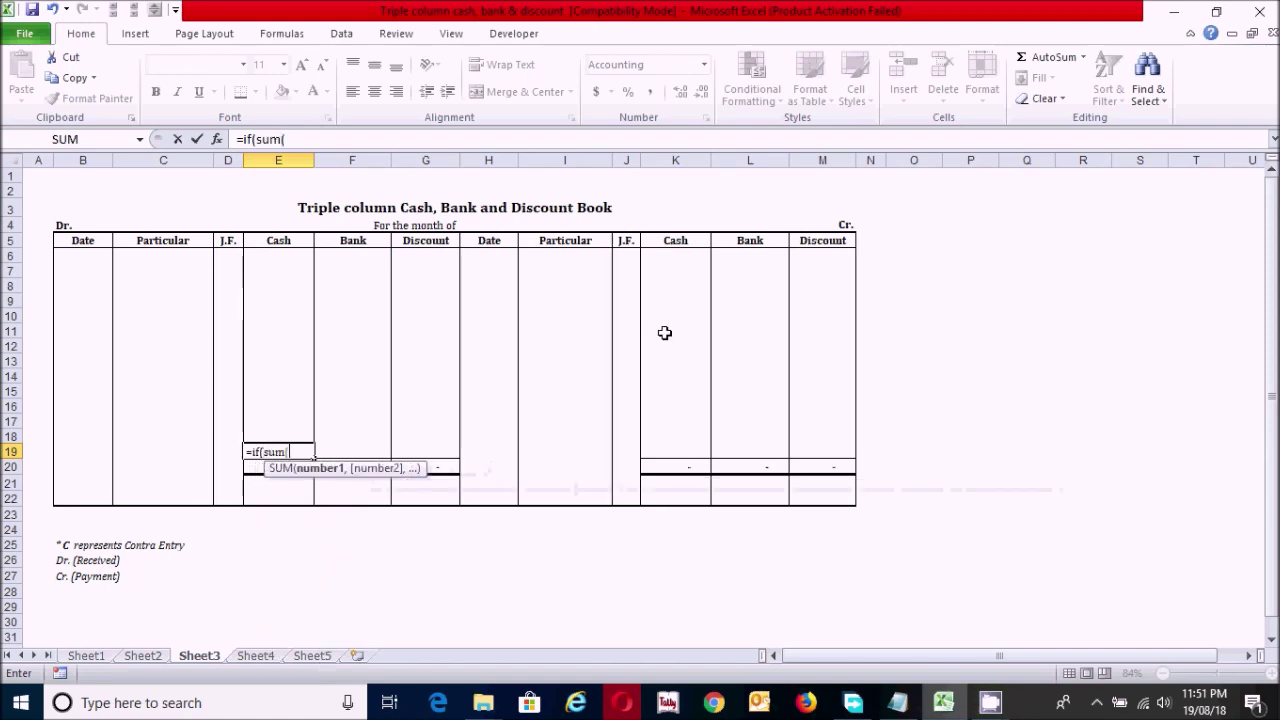
pyautogui.moveTo(676, 254); pyautogui.dragTo(683, 440)
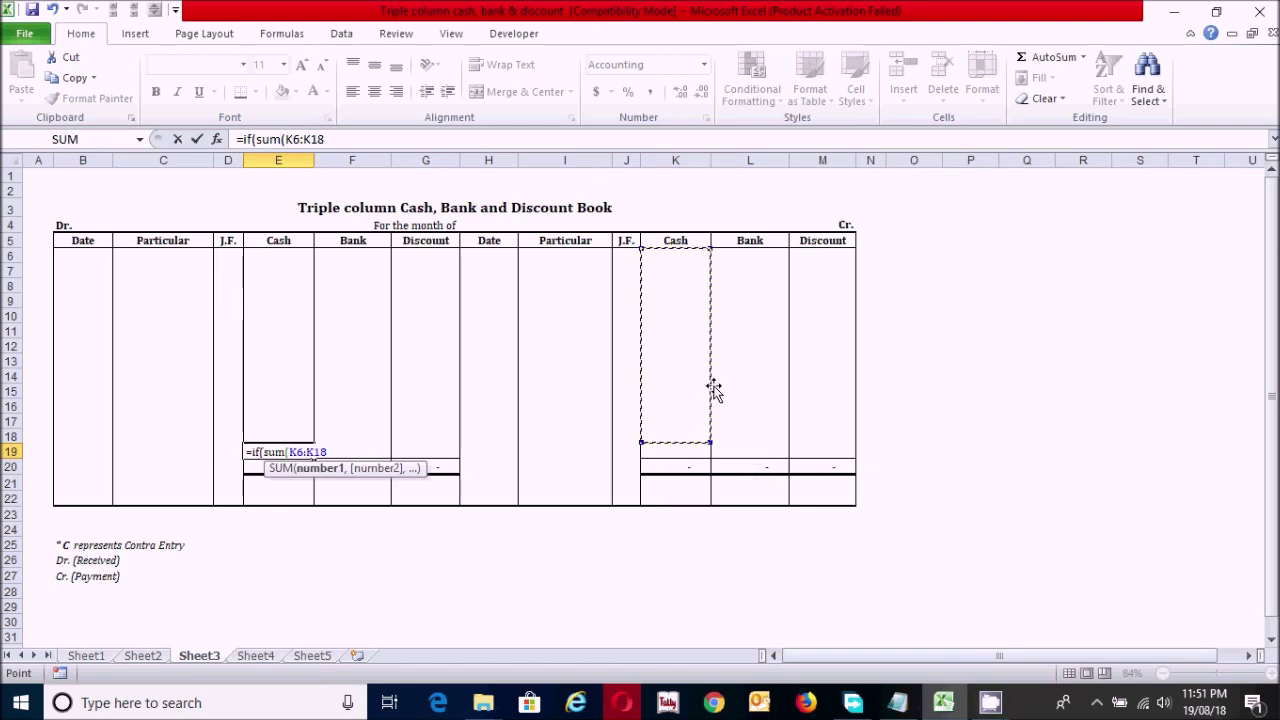
pyautogui.write(')')
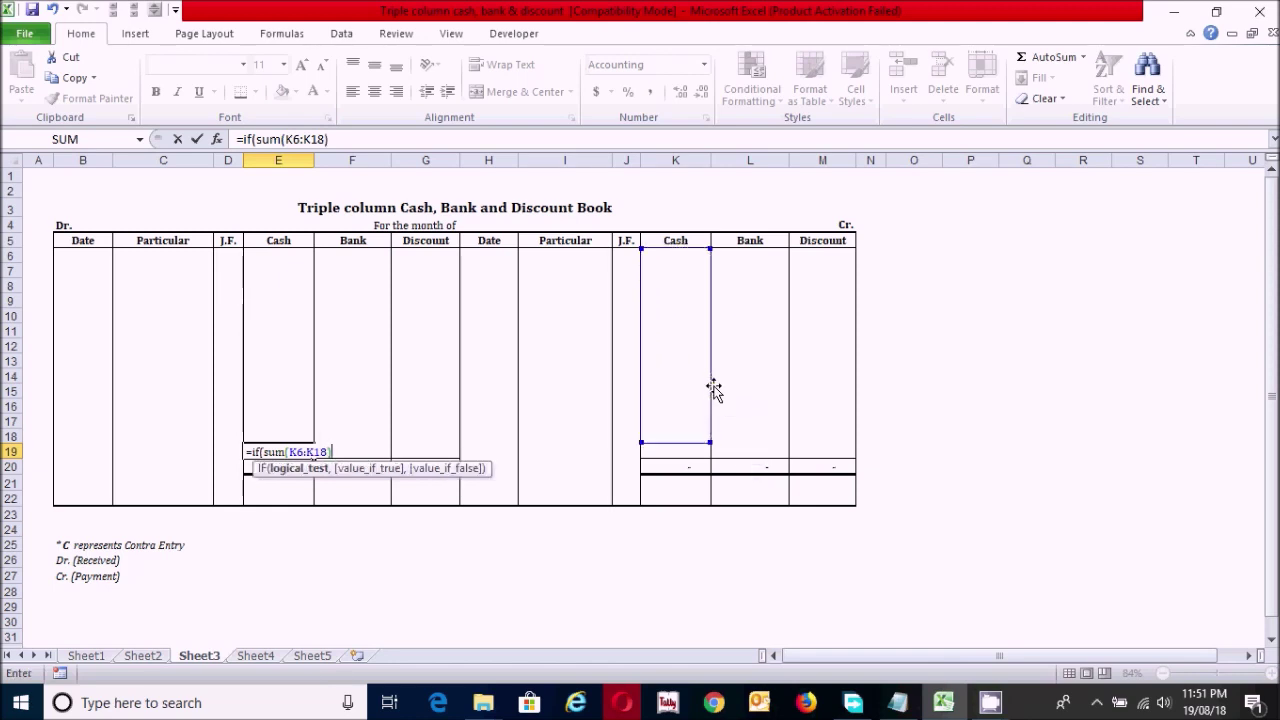
pyautogui.write('>sum(')
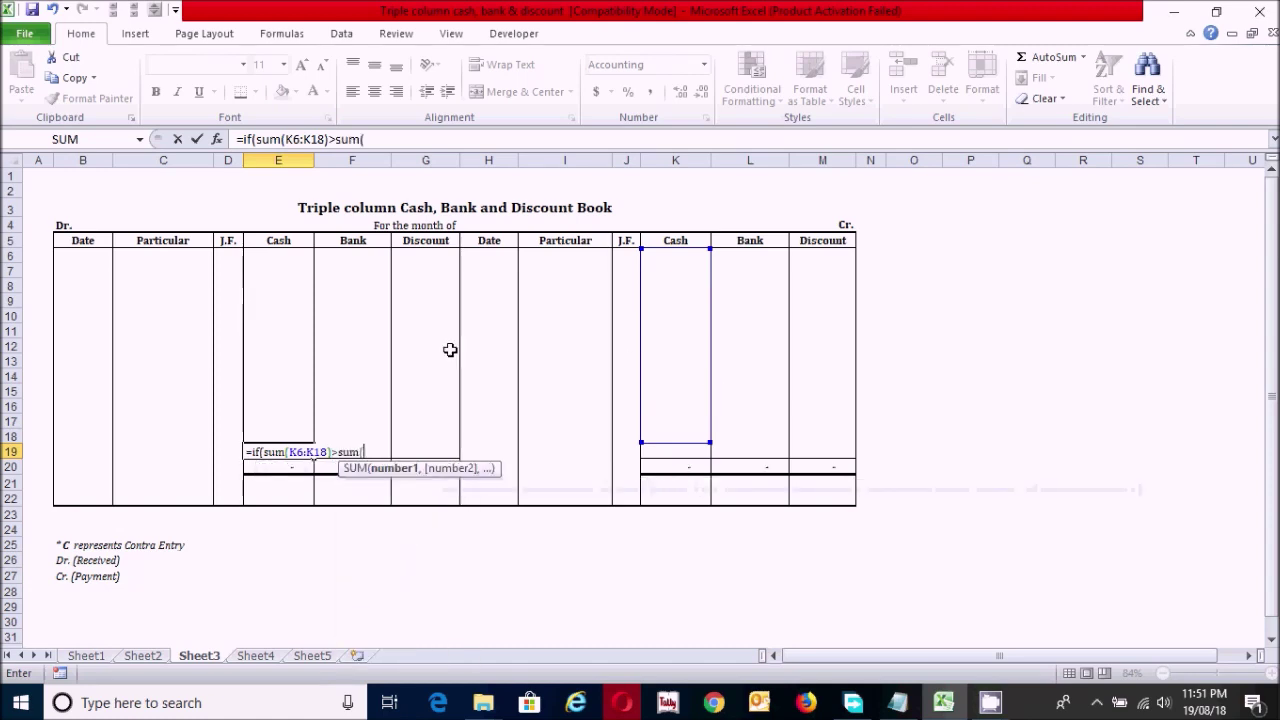
pyautogui.moveTo(271, 251); pyautogui.dragTo(279, 433)
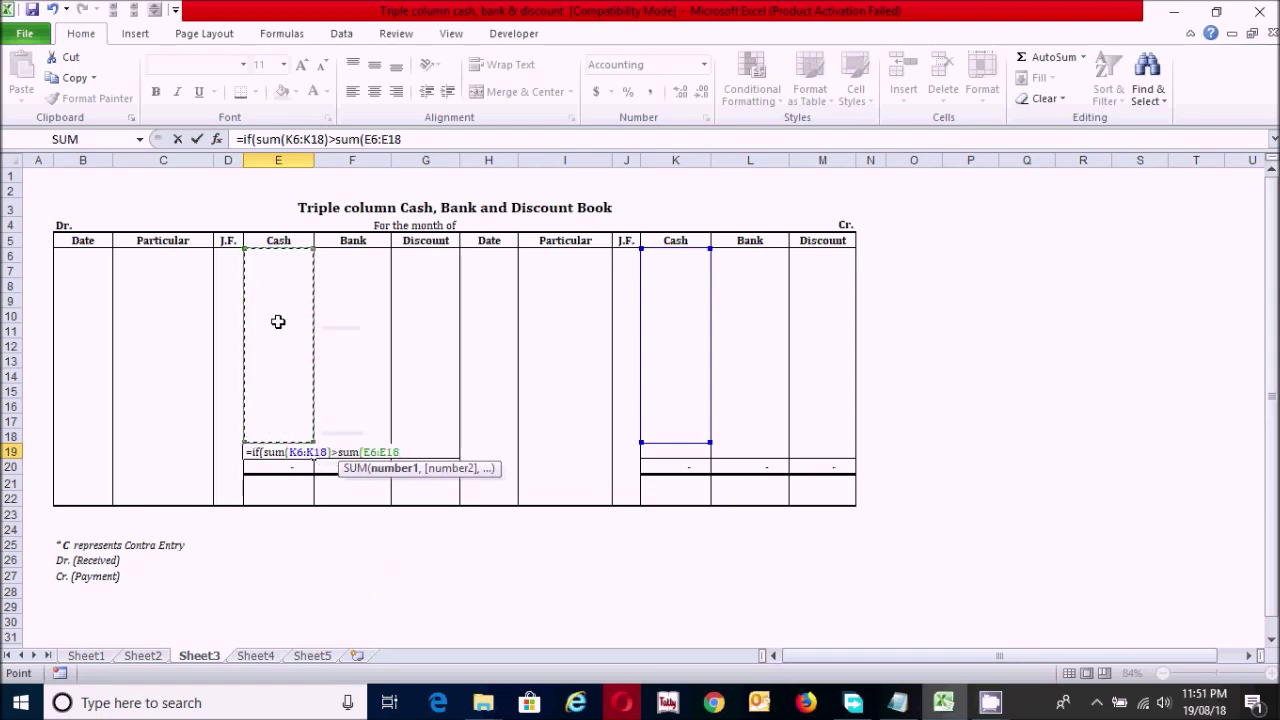
pyautogui.click(281, 254)
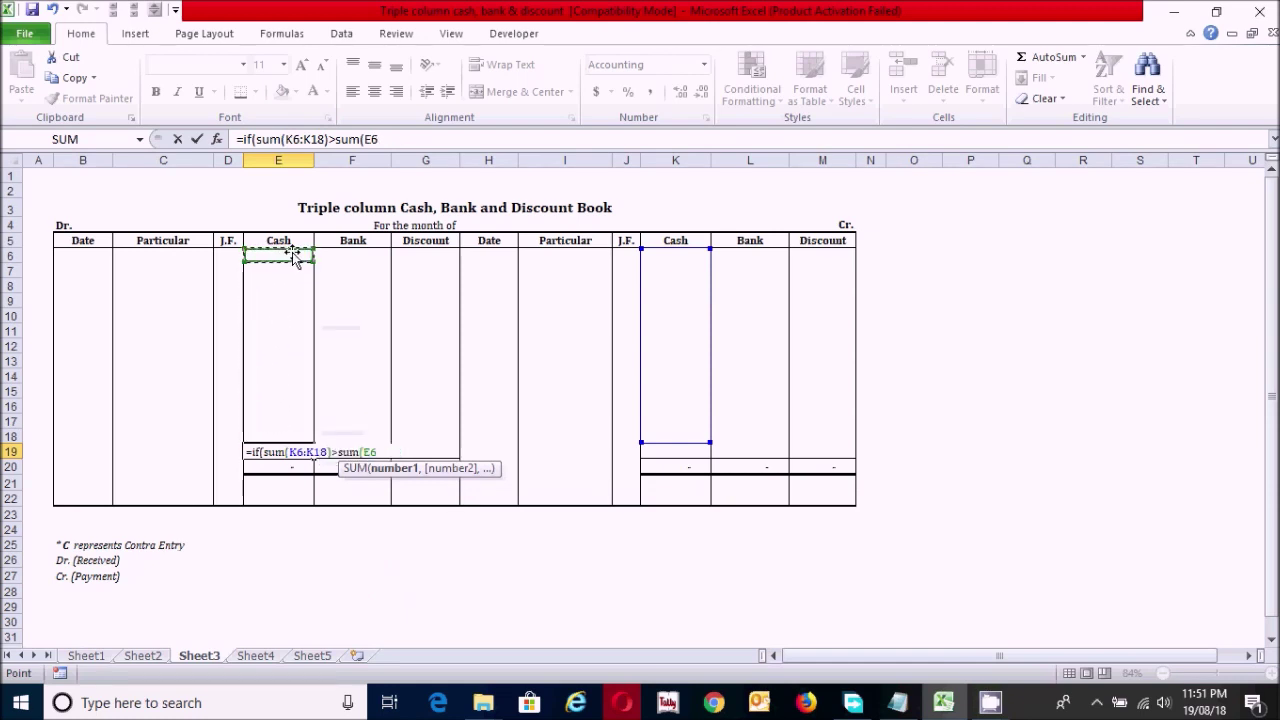
pyautogui.moveTo(280, 251); pyautogui.dragTo(281, 432)
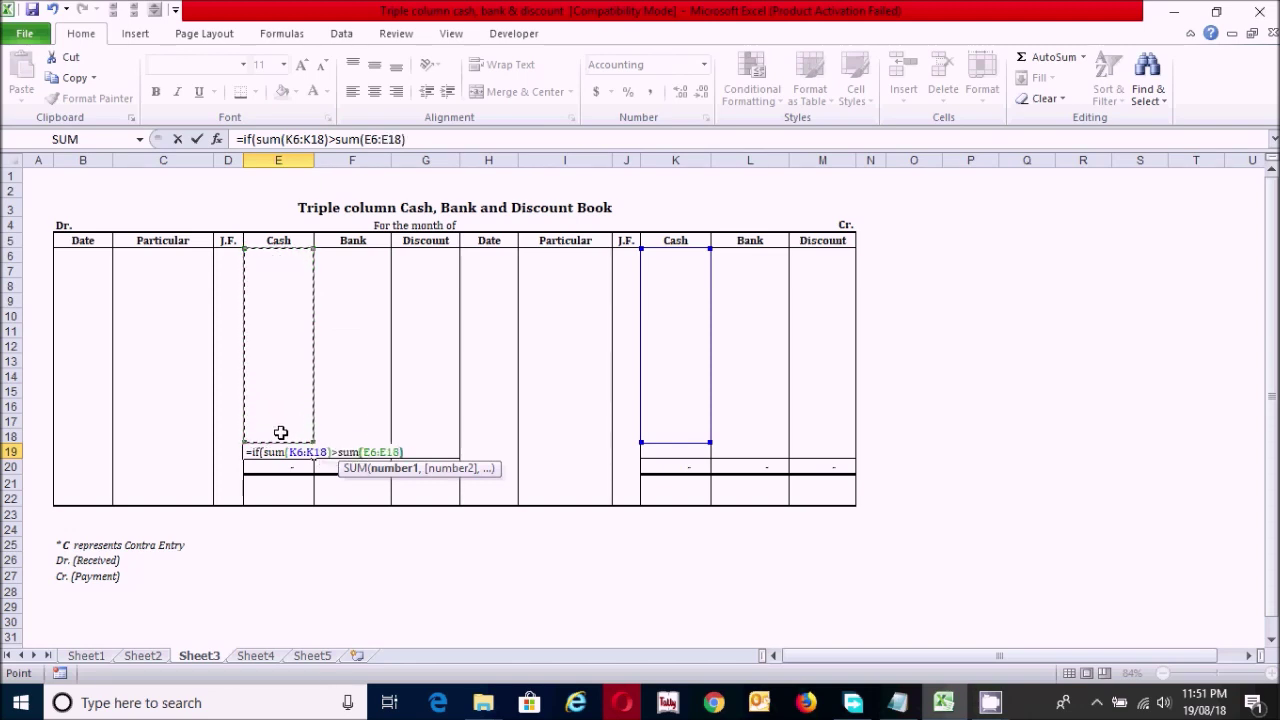
pyautogui.write('),')
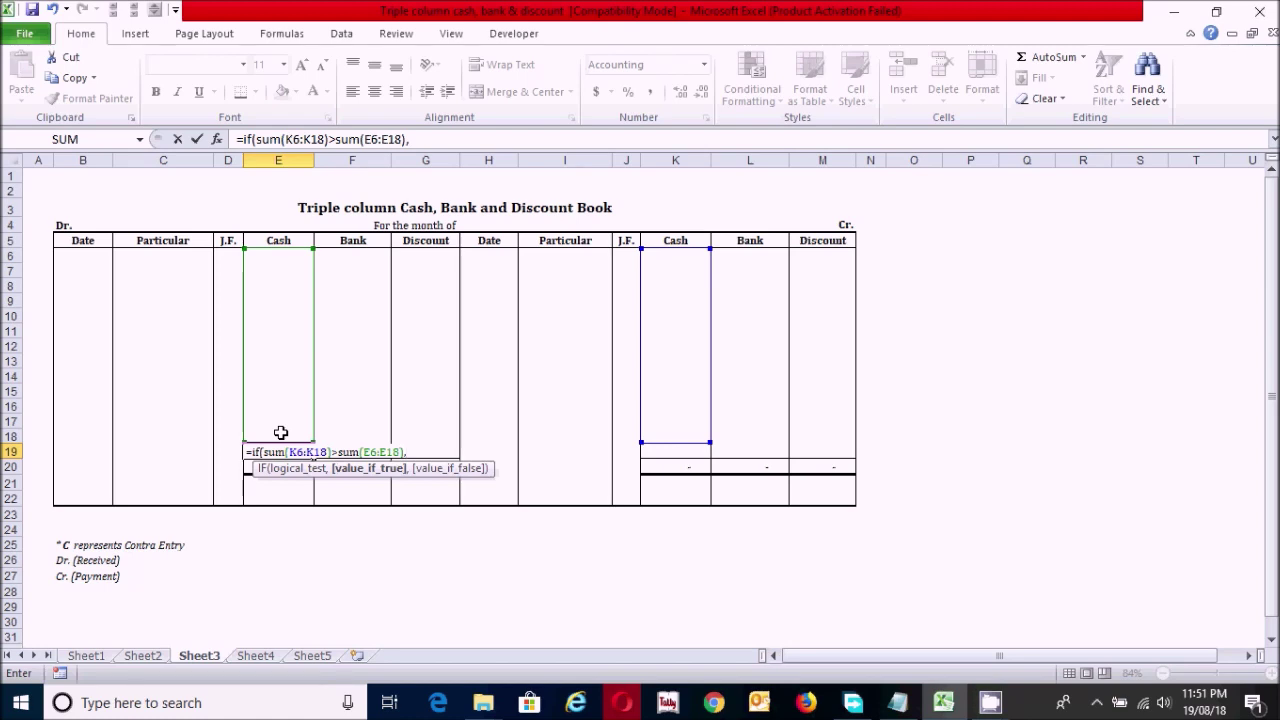
pyautogui.write('sum')
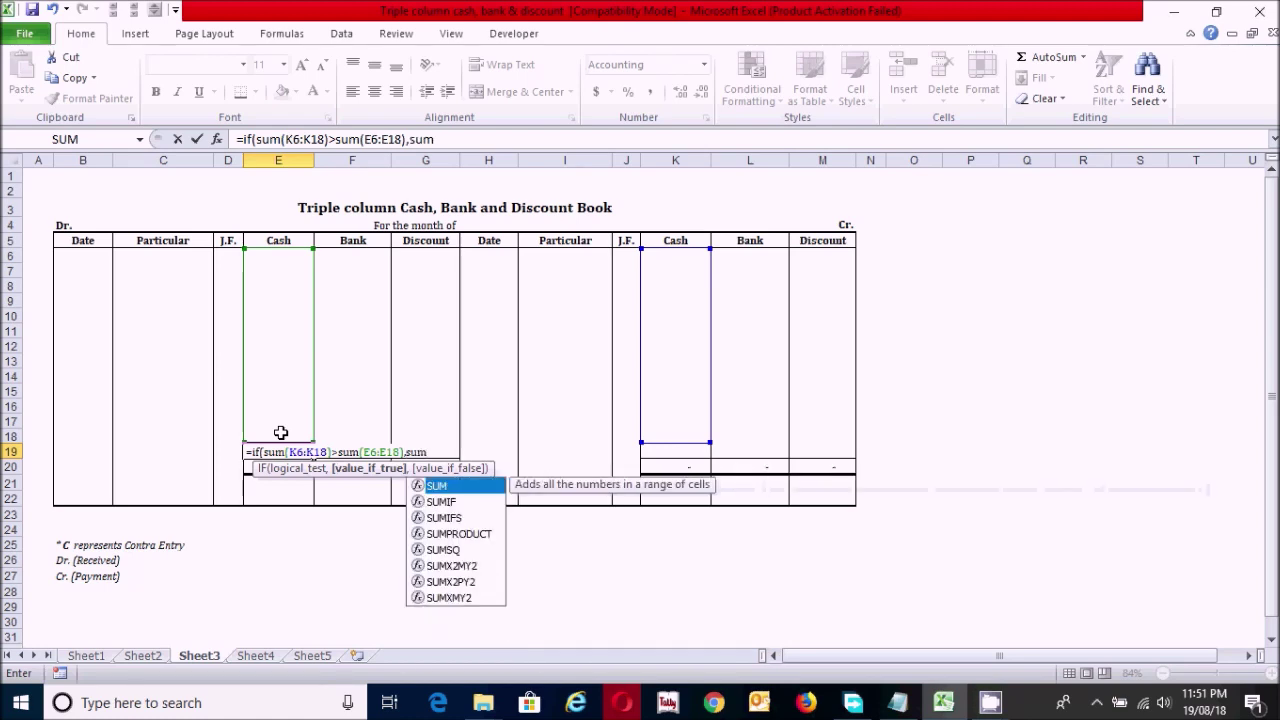
pyautogui.write('(')
pyautogui.moveTo(675, 256); pyautogui.dragTo(690, 445)
pyautogui.write(')-sum')
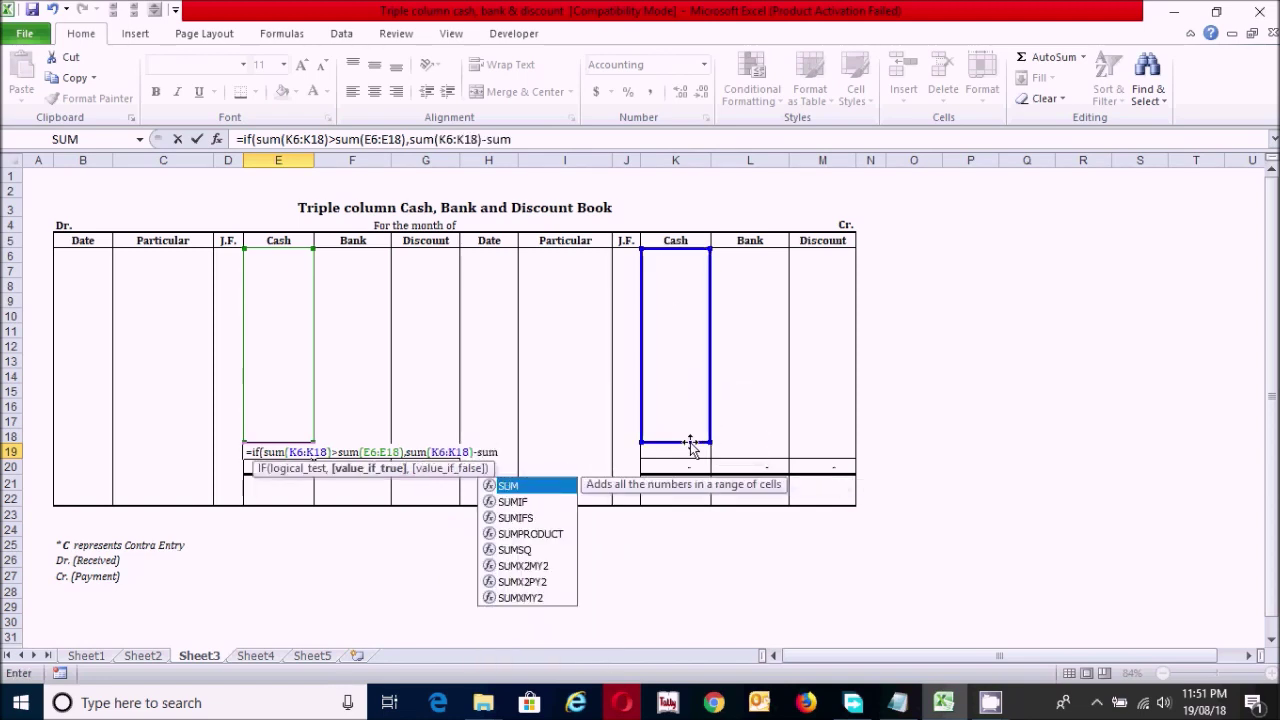
pyautogui.write('(')
pyautogui.moveTo(283, 258); pyautogui.dragTo(278, 431)
pyautogui.write('),0')
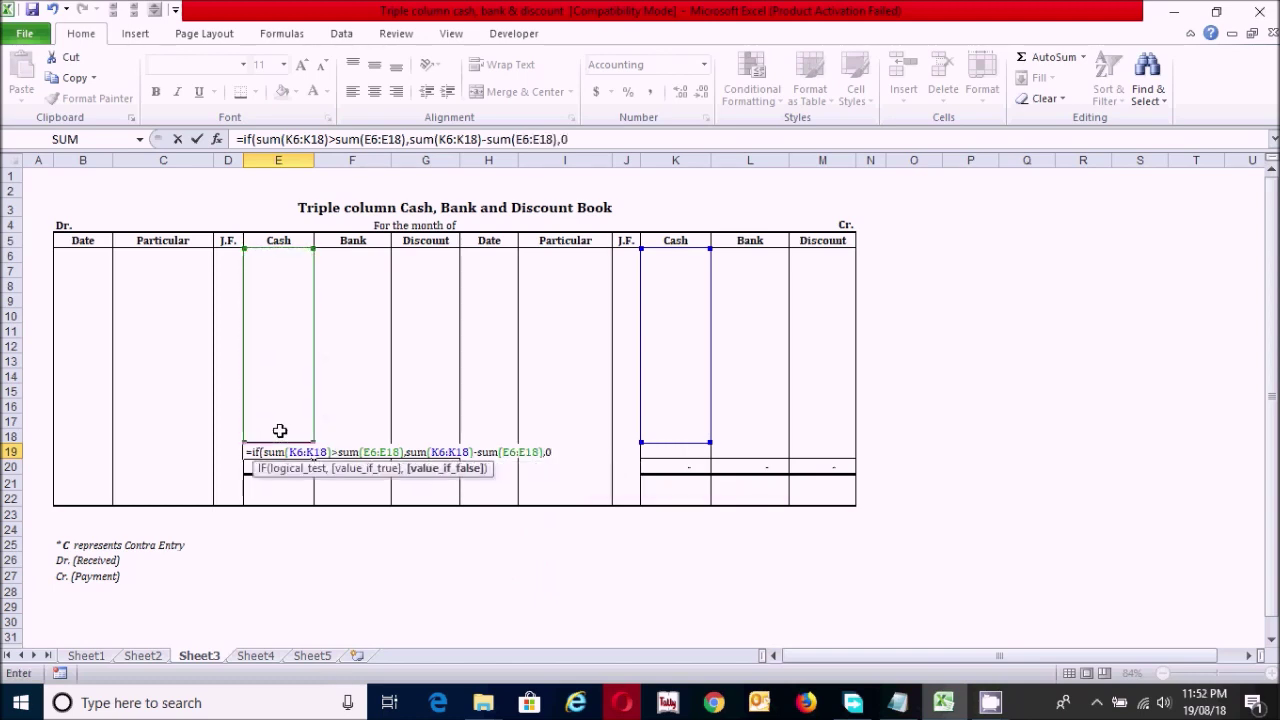
pyautogui.write(')')
pyautogui.press('Return')
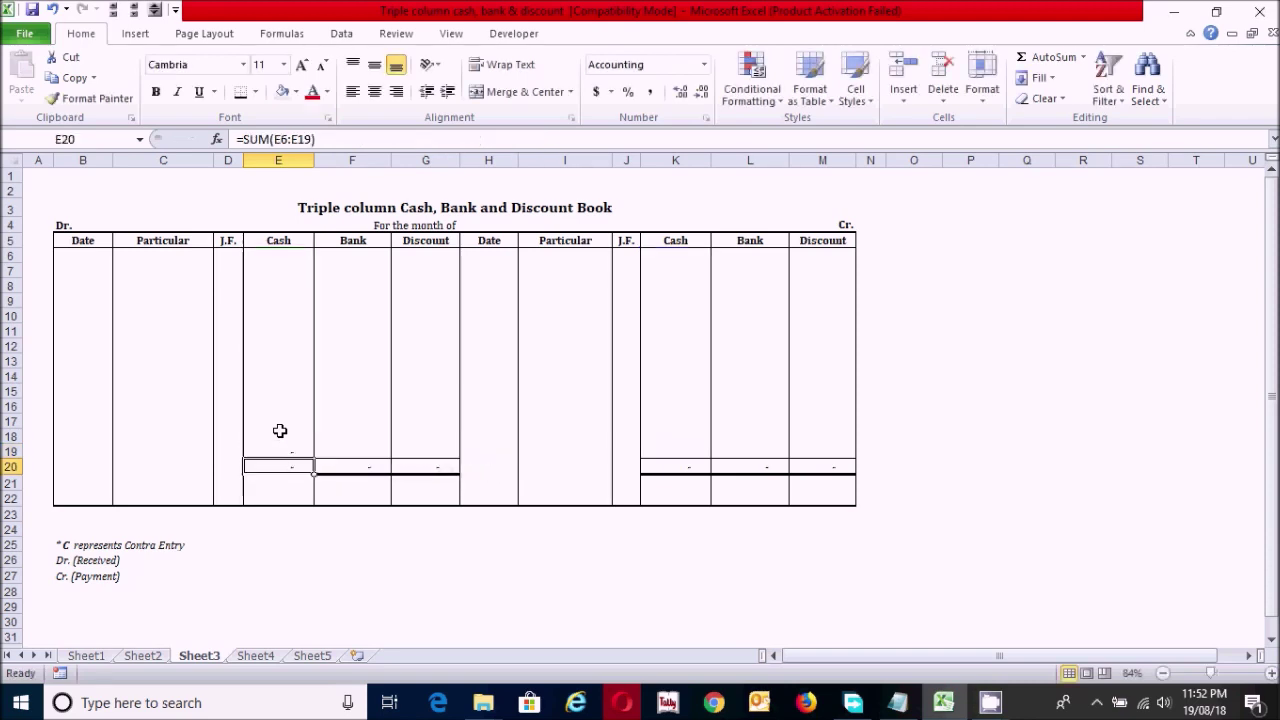
# Copy the Cash balancing formula from E19 to the debit-side Bank cell F19.
pyautogui.click(291, 447)
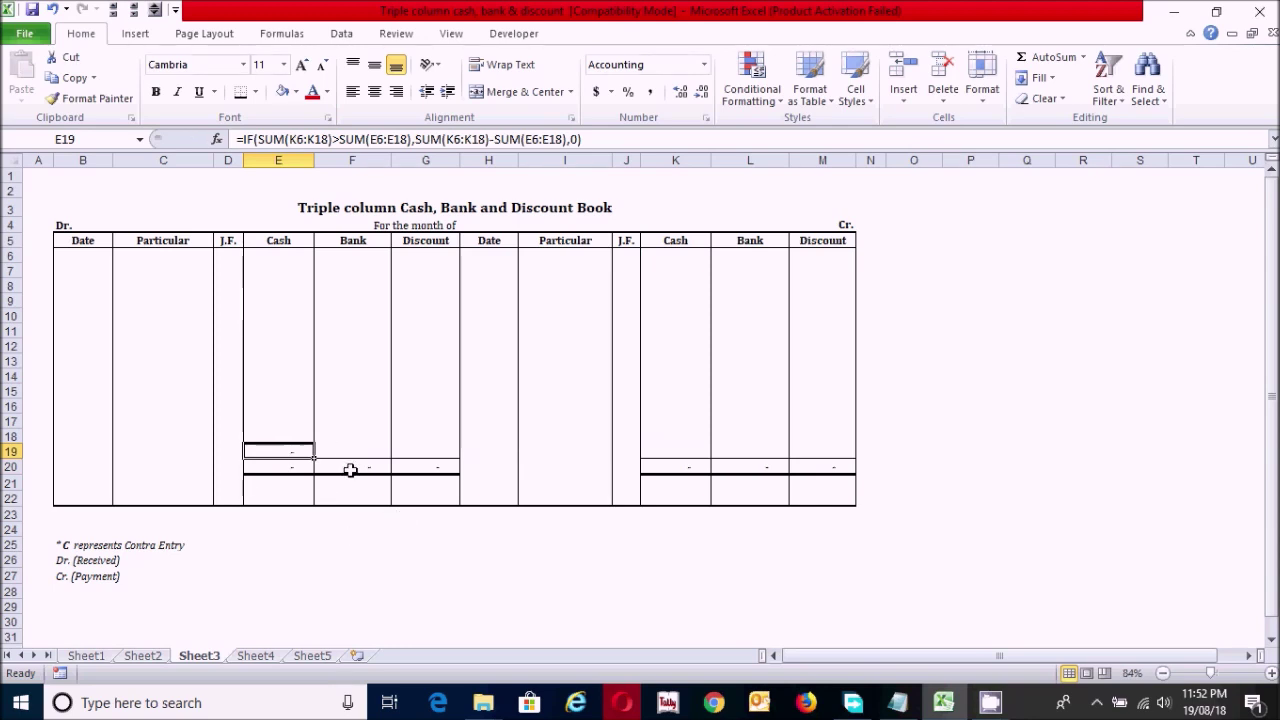
pyautogui.hotkey('ctrl', 'c')
pyautogui.click(354, 449)
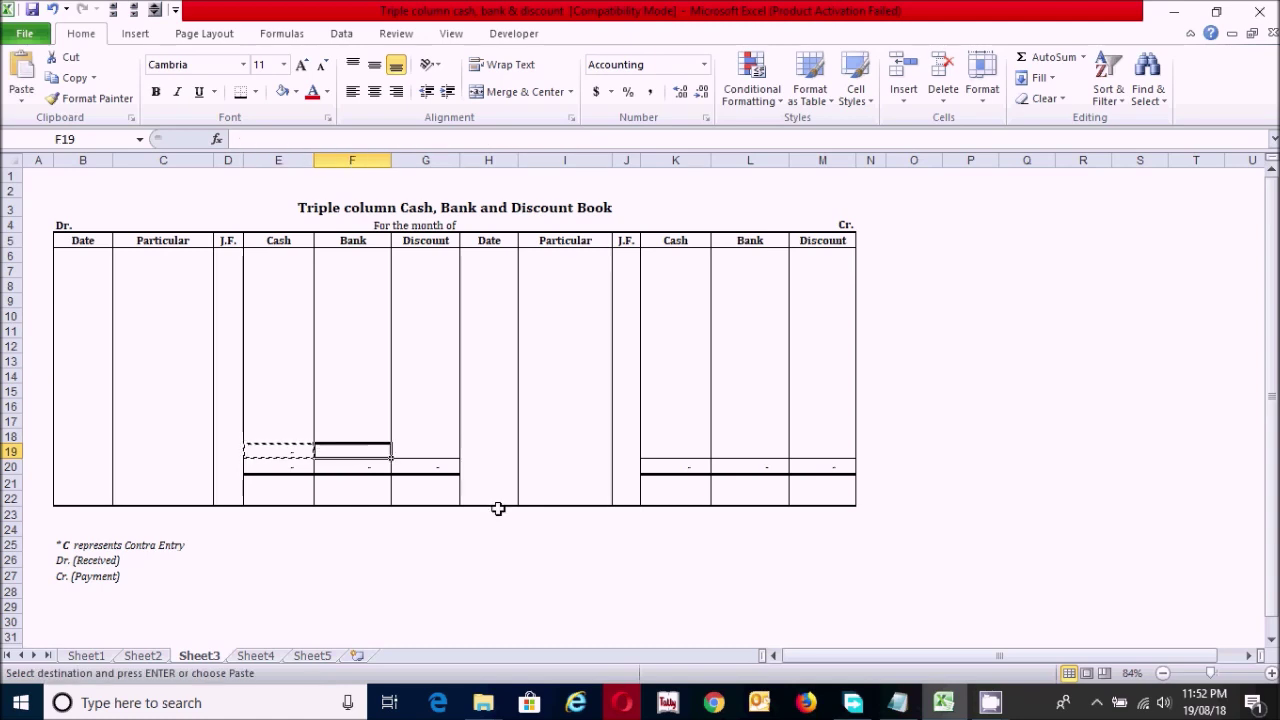
pyautogui.hotkey('ctrl', 'v')
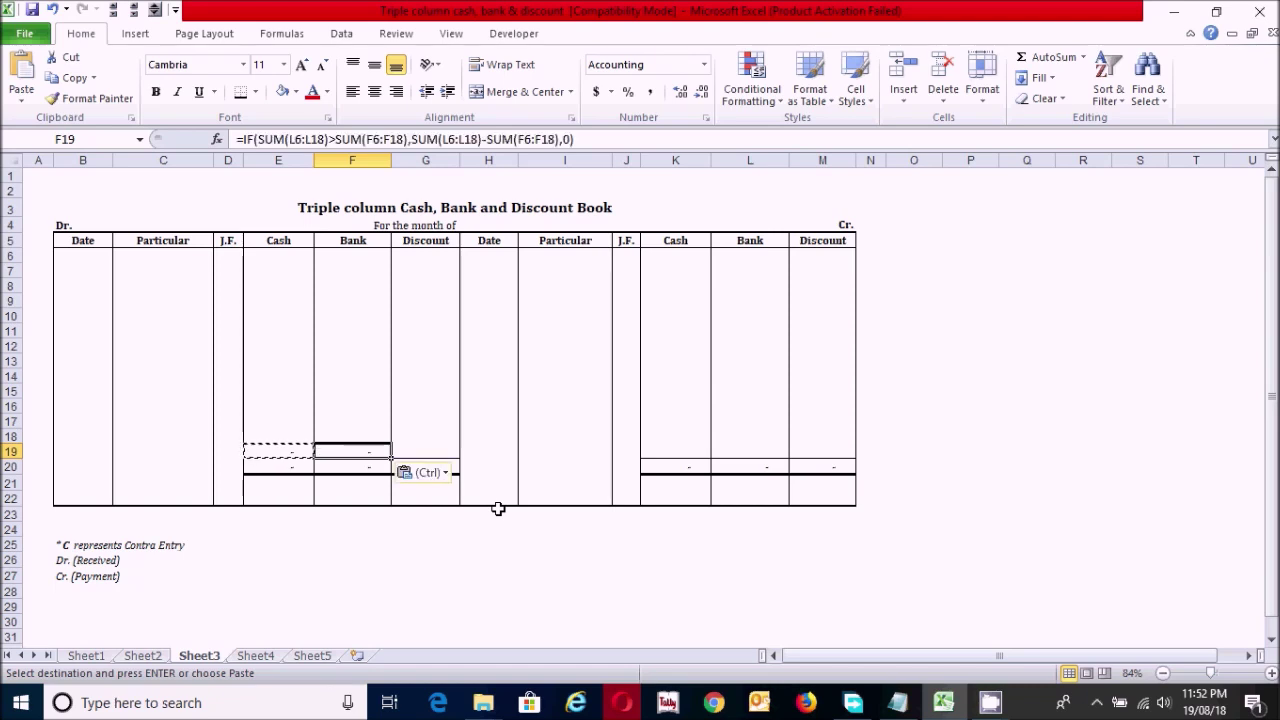
pyautogui.click(434, 449)
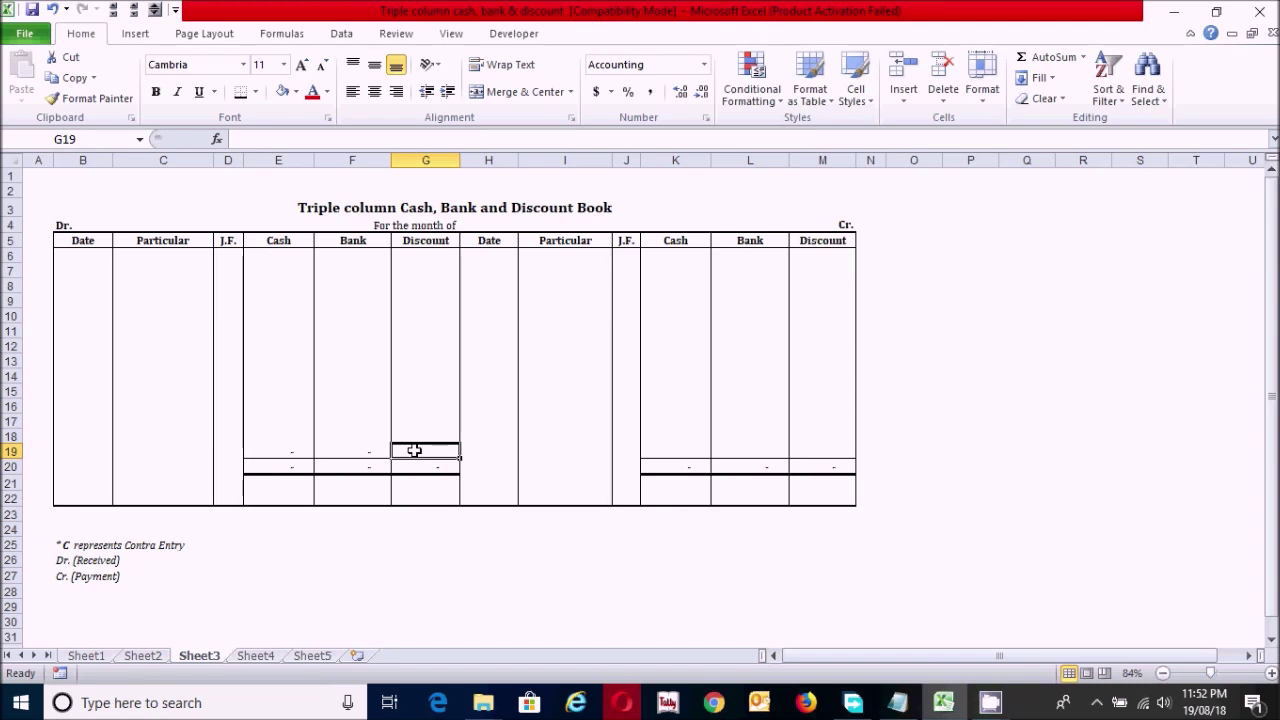
pyautogui.click(354, 507)
# Enter the balancing formula =IF(SUM(E6:E18)>SUM(K6:K18),SUM(E6:E18)-SUM(K6:K18),0) in the credit-side Cash cell K19.
pyautogui.click(673, 445)
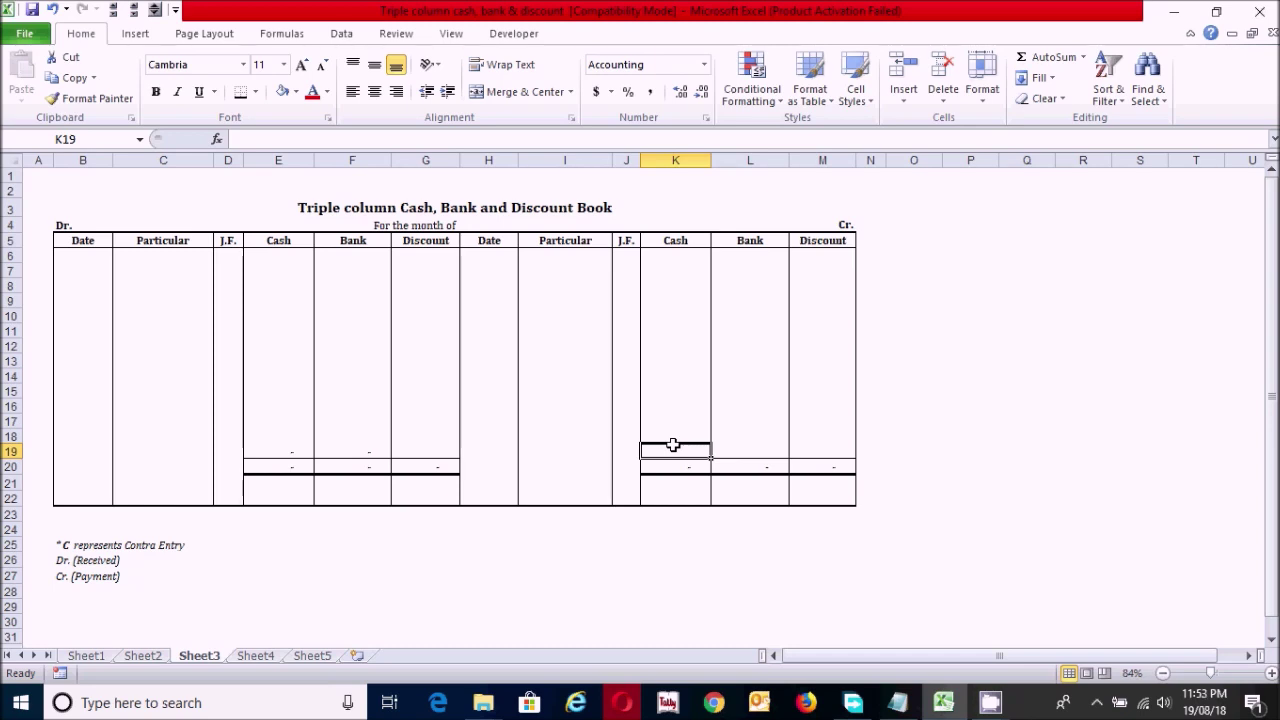
pyautogui.write('=if')
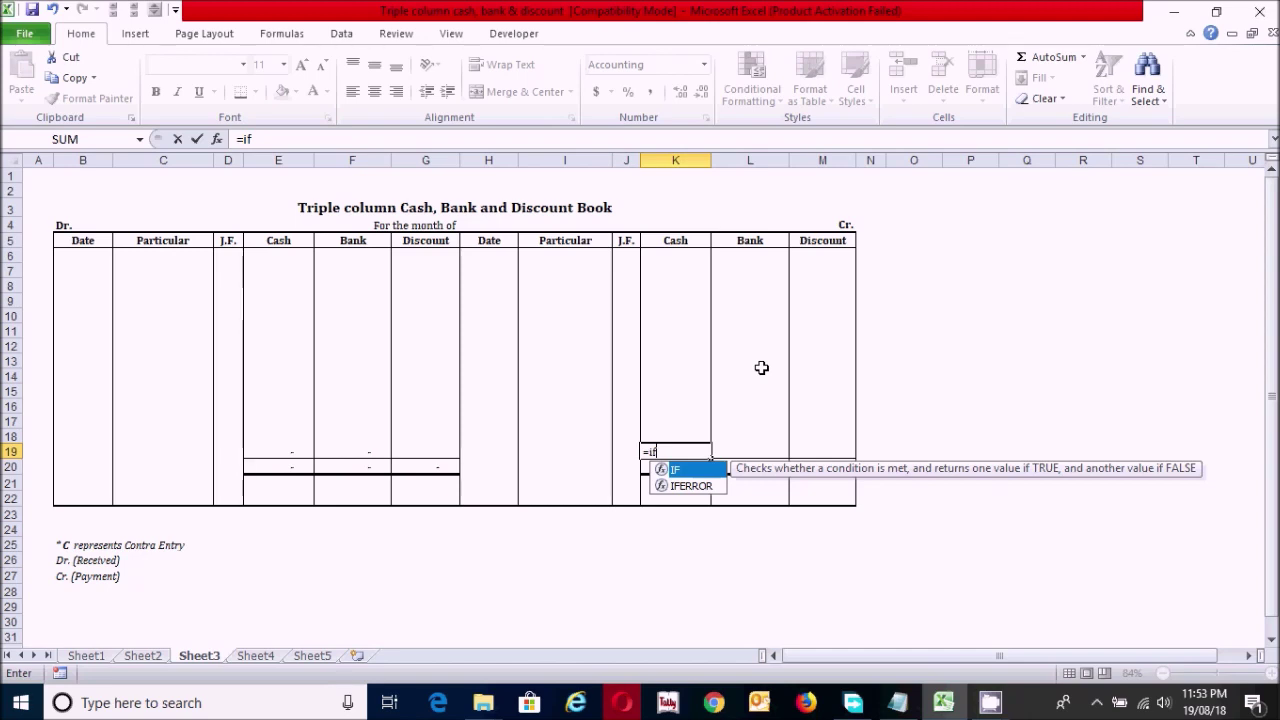
pyautogui.write('(')
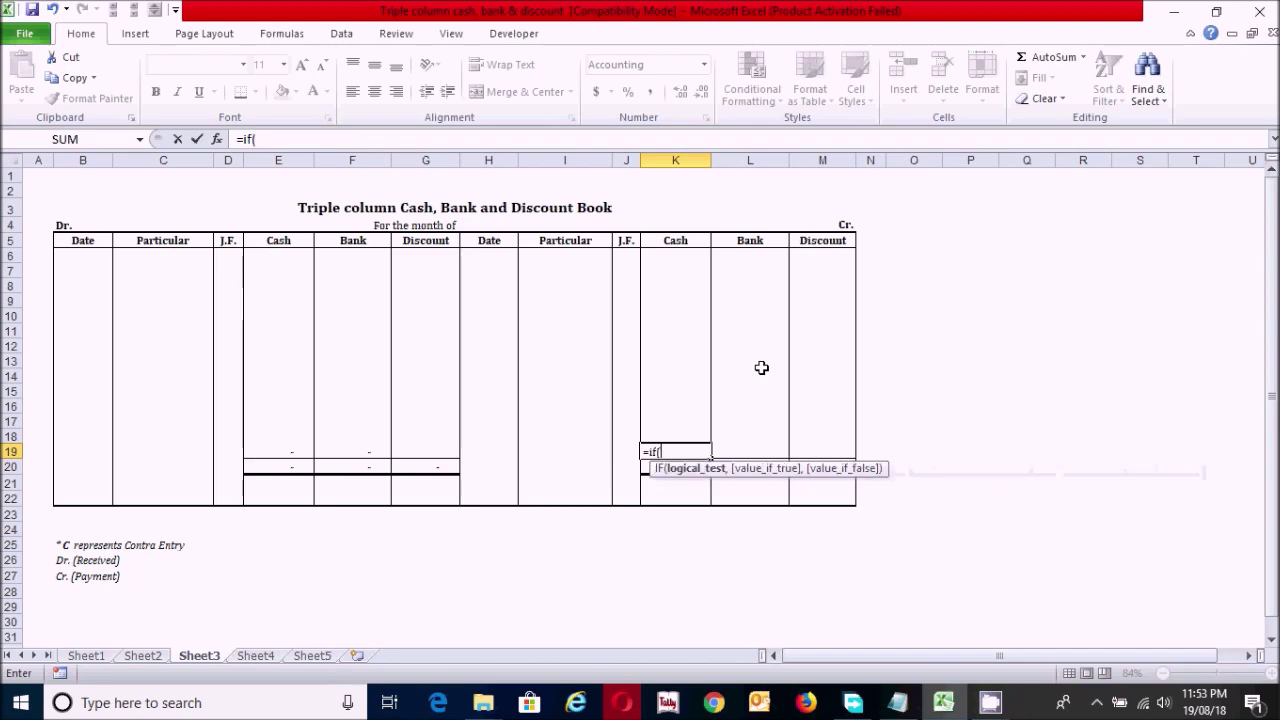
pyautogui.write('s')
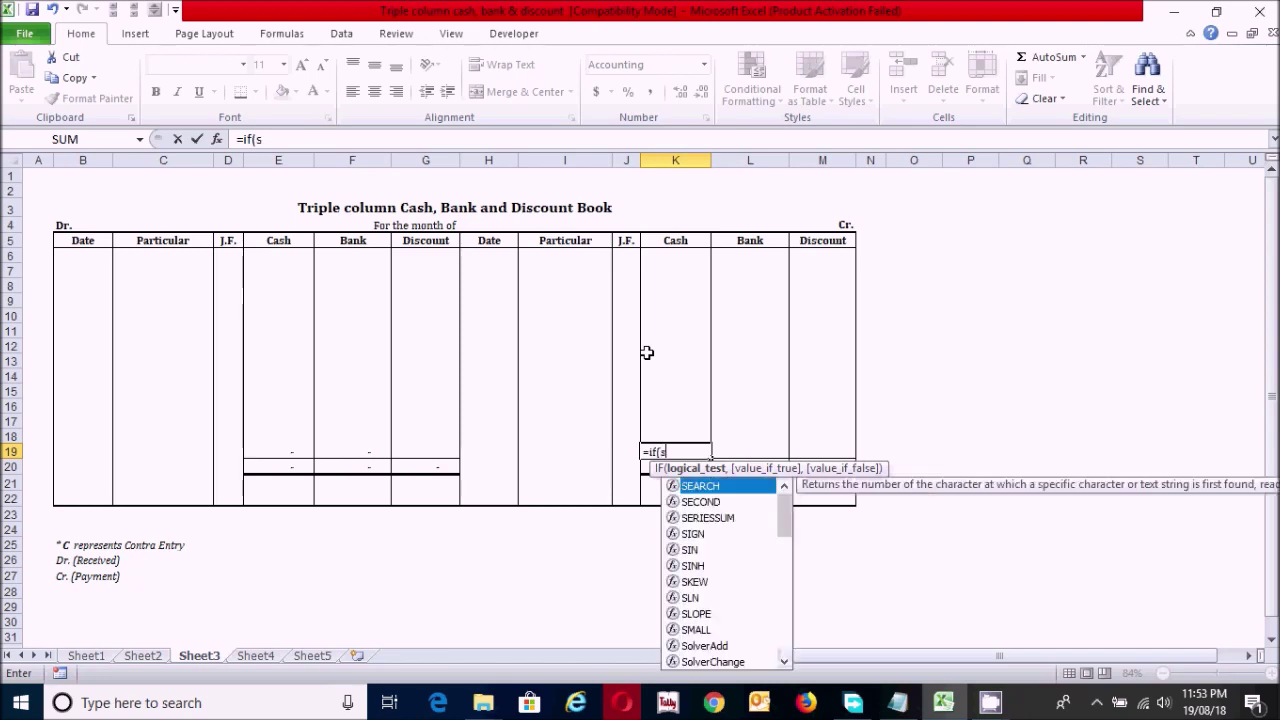
pyautogui.write('um(')
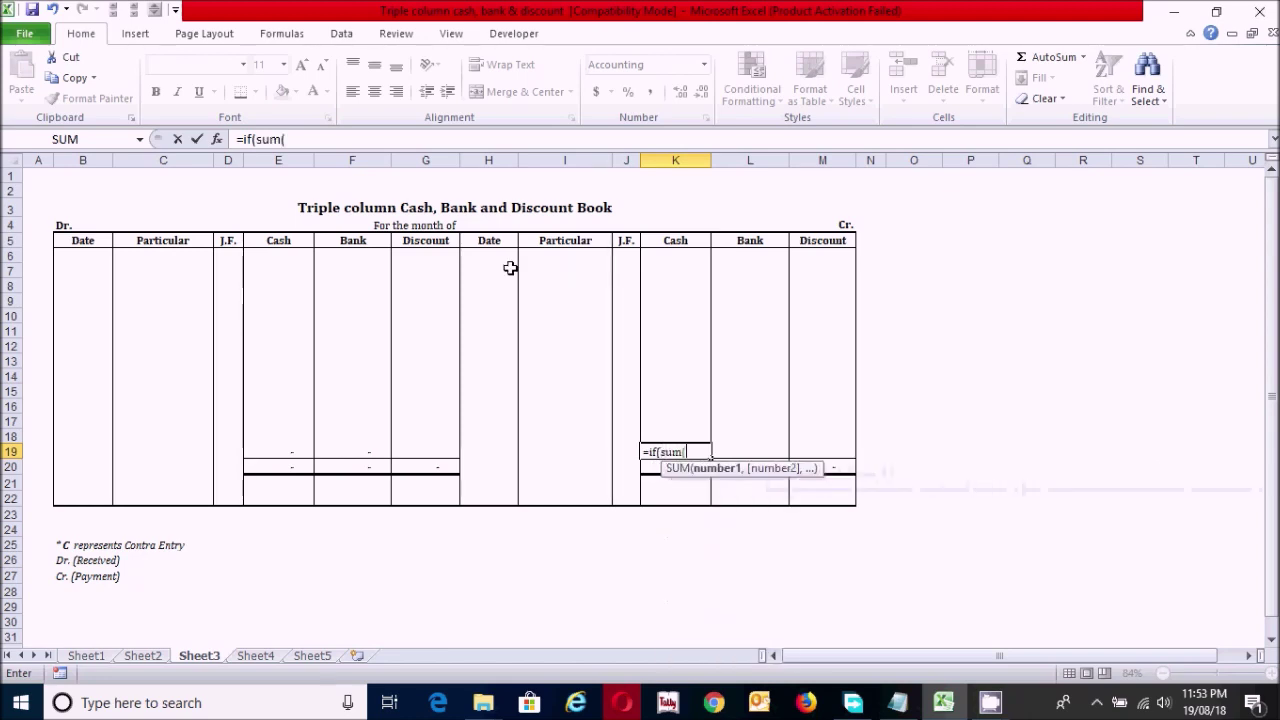
pyautogui.moveTo(284, 255); pyautogui.dragTo(279, 437)
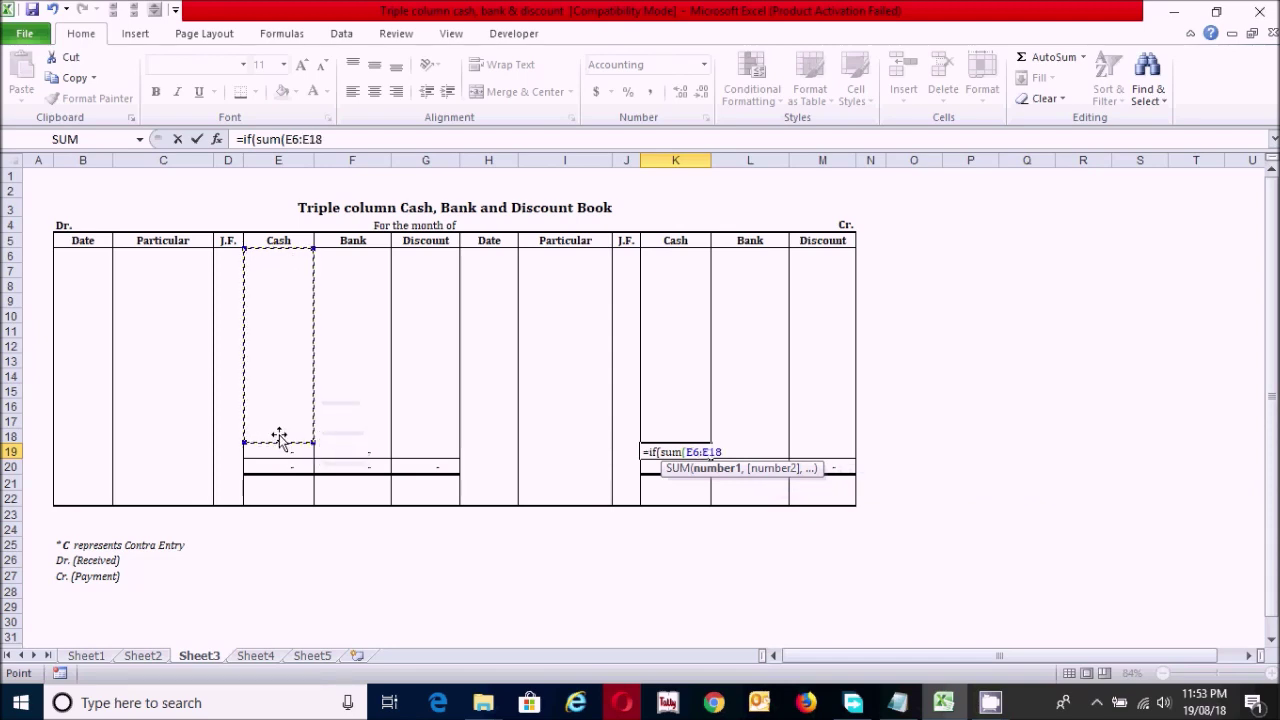
pyautogui.write(')')
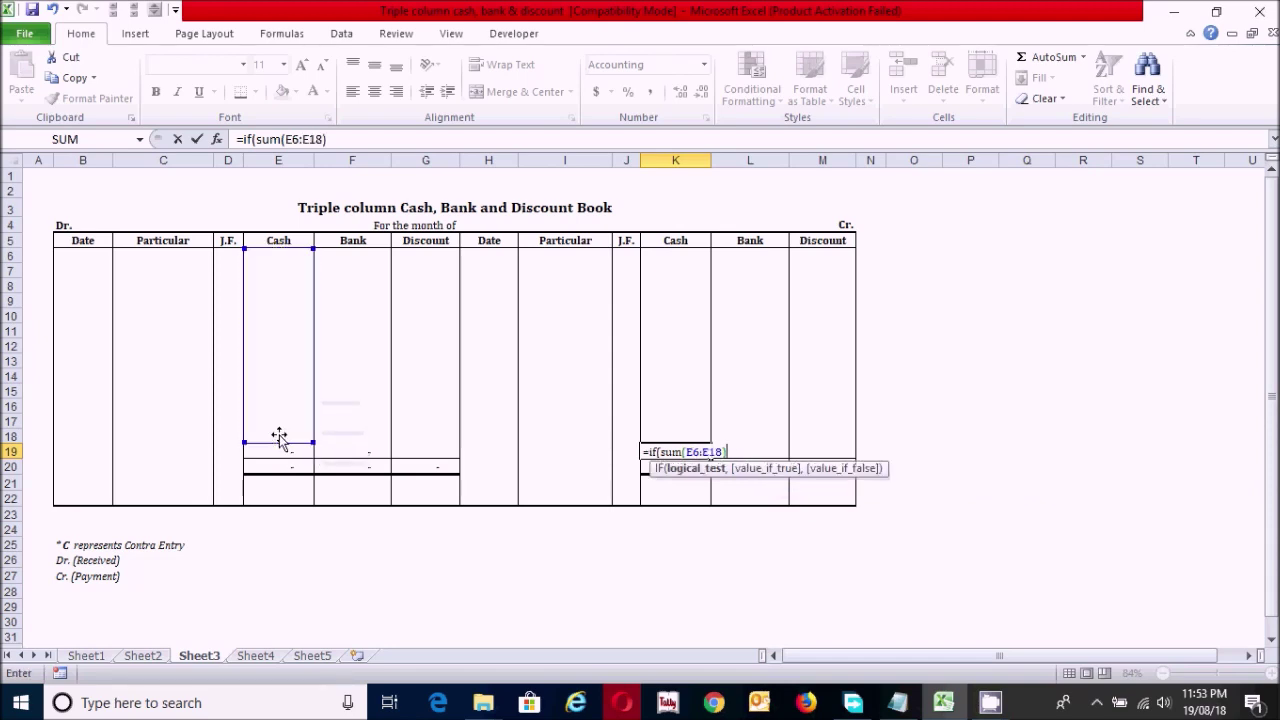
pyautogui.write('>sum(')
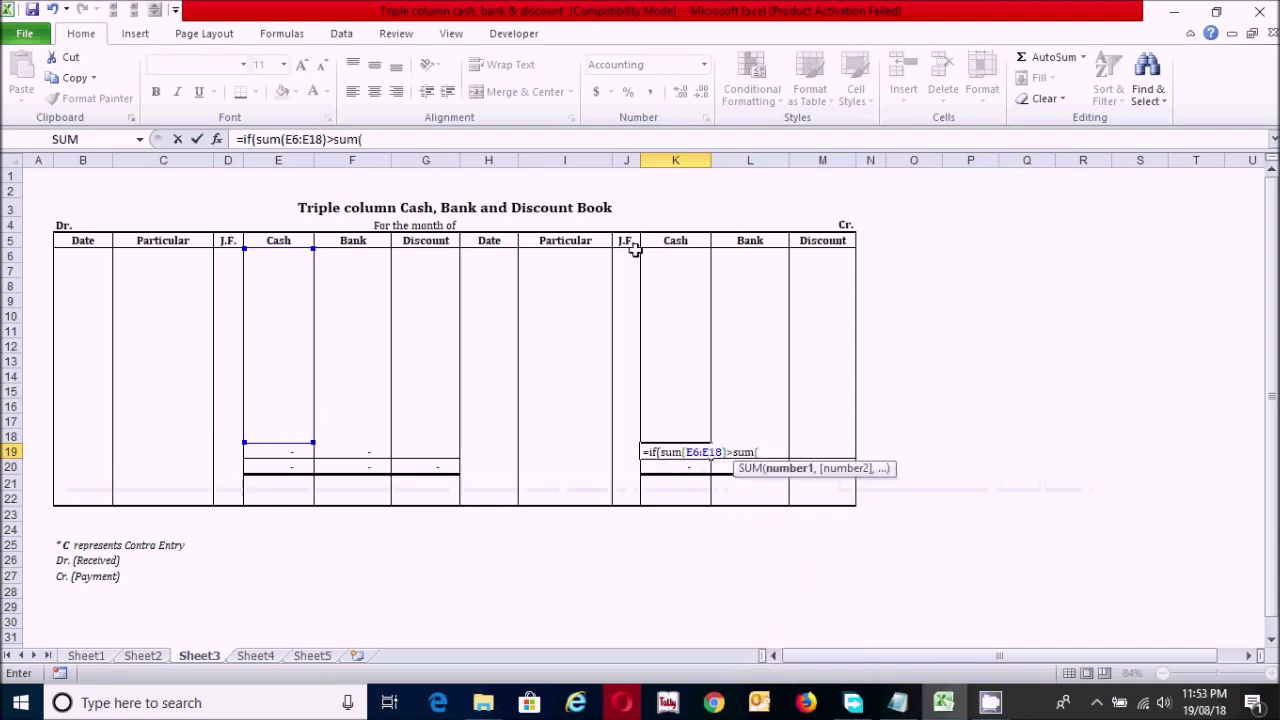
pyautogui.click(682, 256)
pyautogui.moveTo(691, 256); pyautogui.dragTo(691, 428)
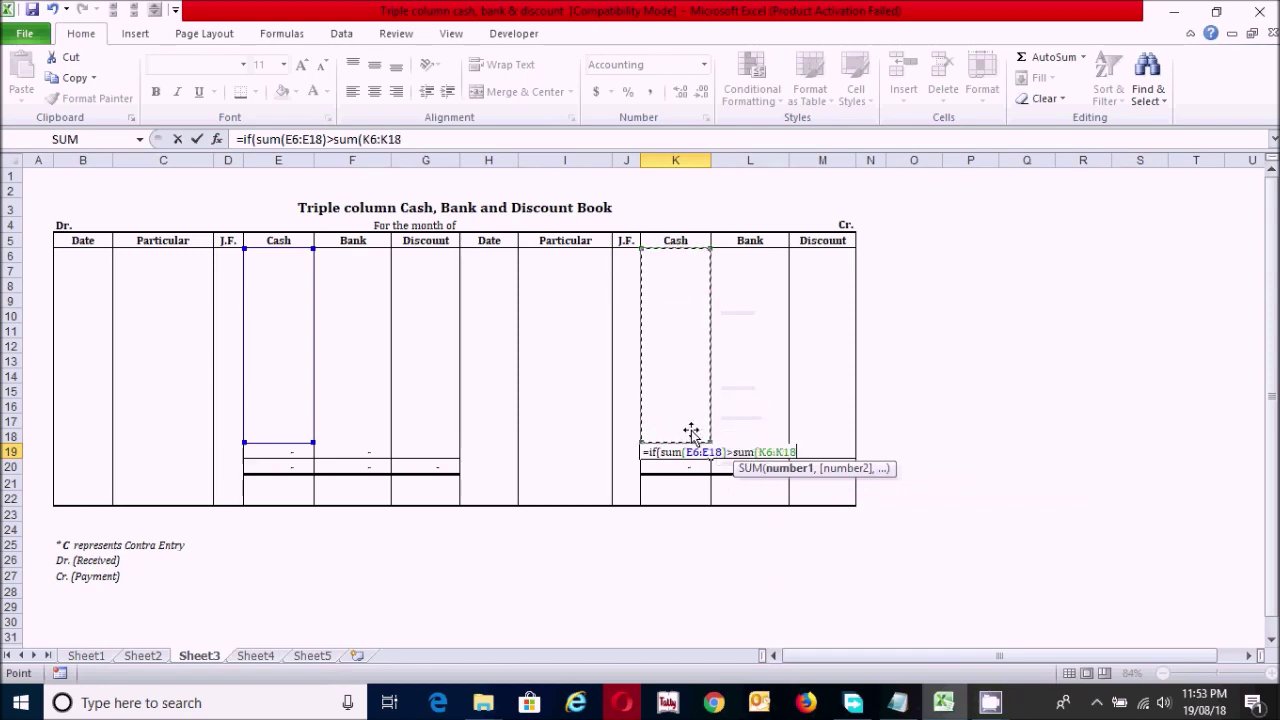
pyautogui.write('),')
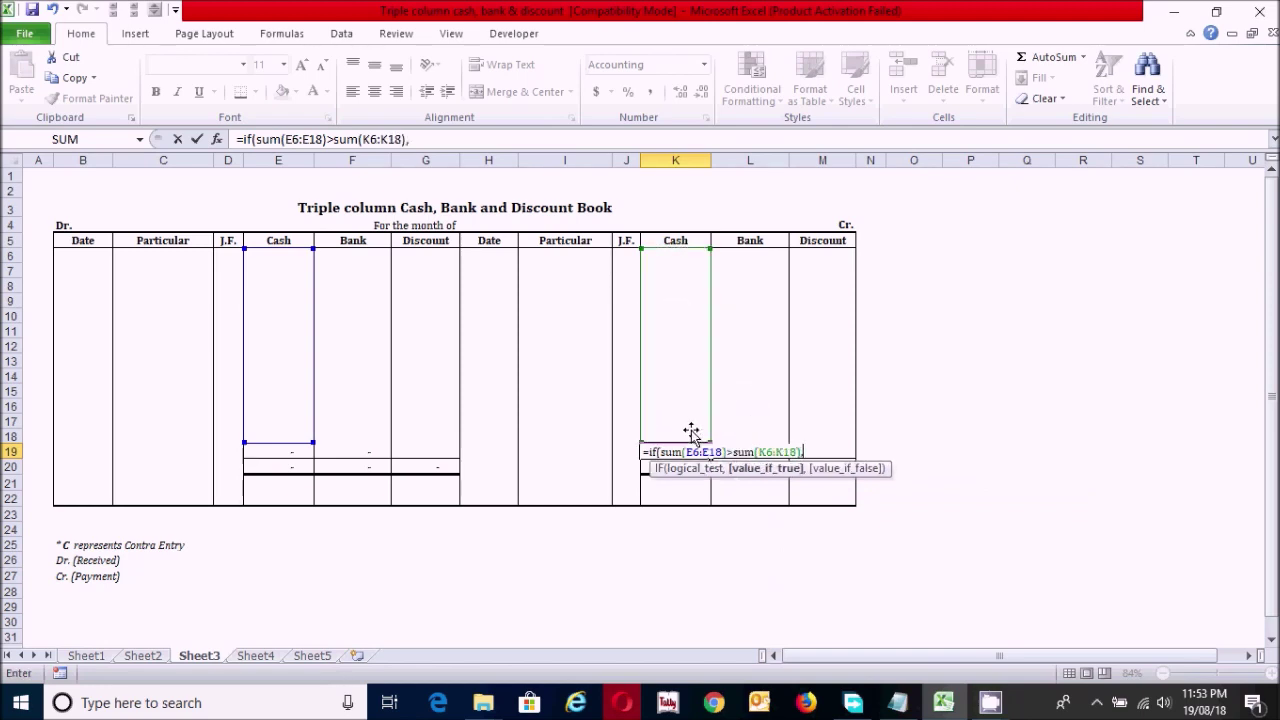
pyautogui.write('sum(')
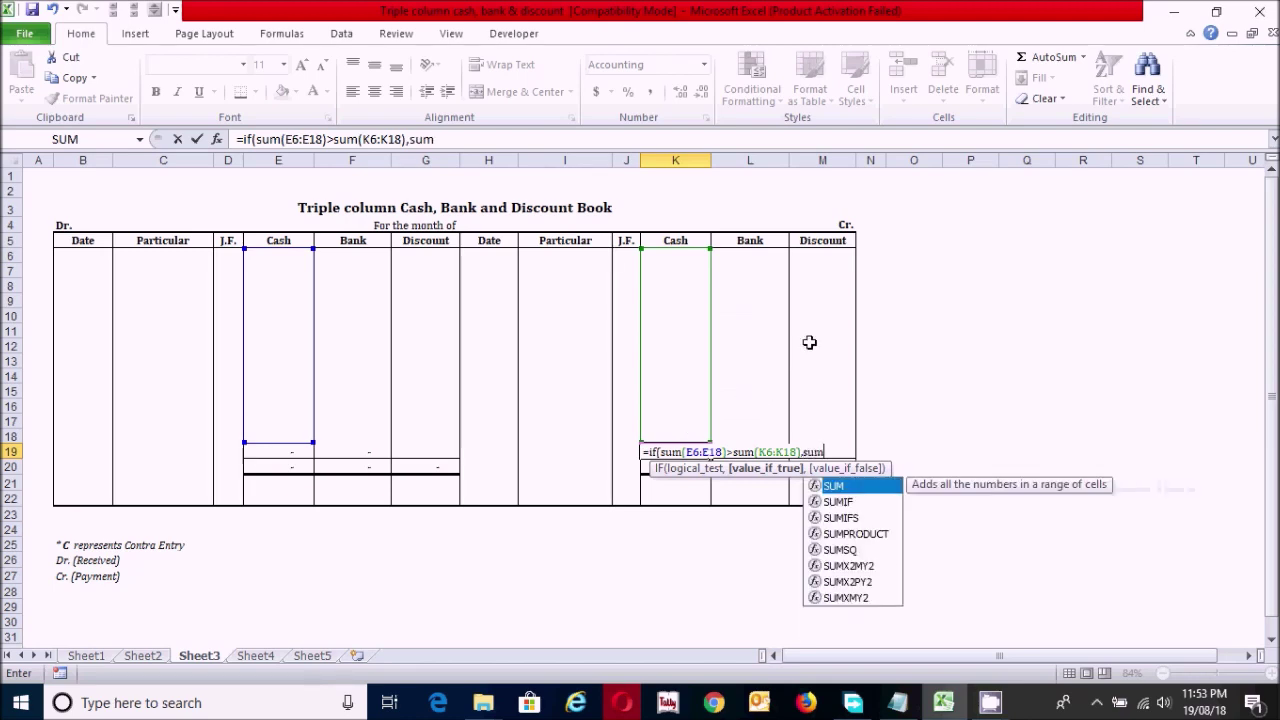
pyautogui.moveTo(287, 256); pyautogui.dragTo(281, 438)
pyautogui.write(')-')
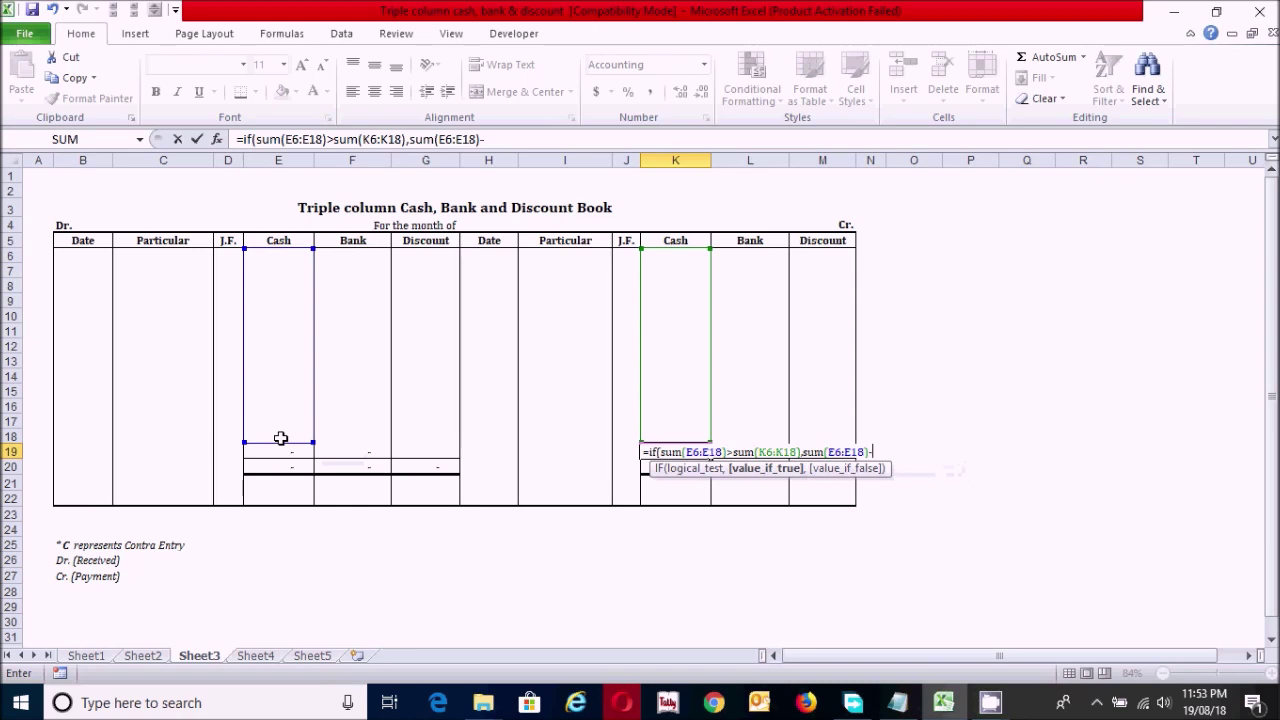
pyautogui.write('sum(')
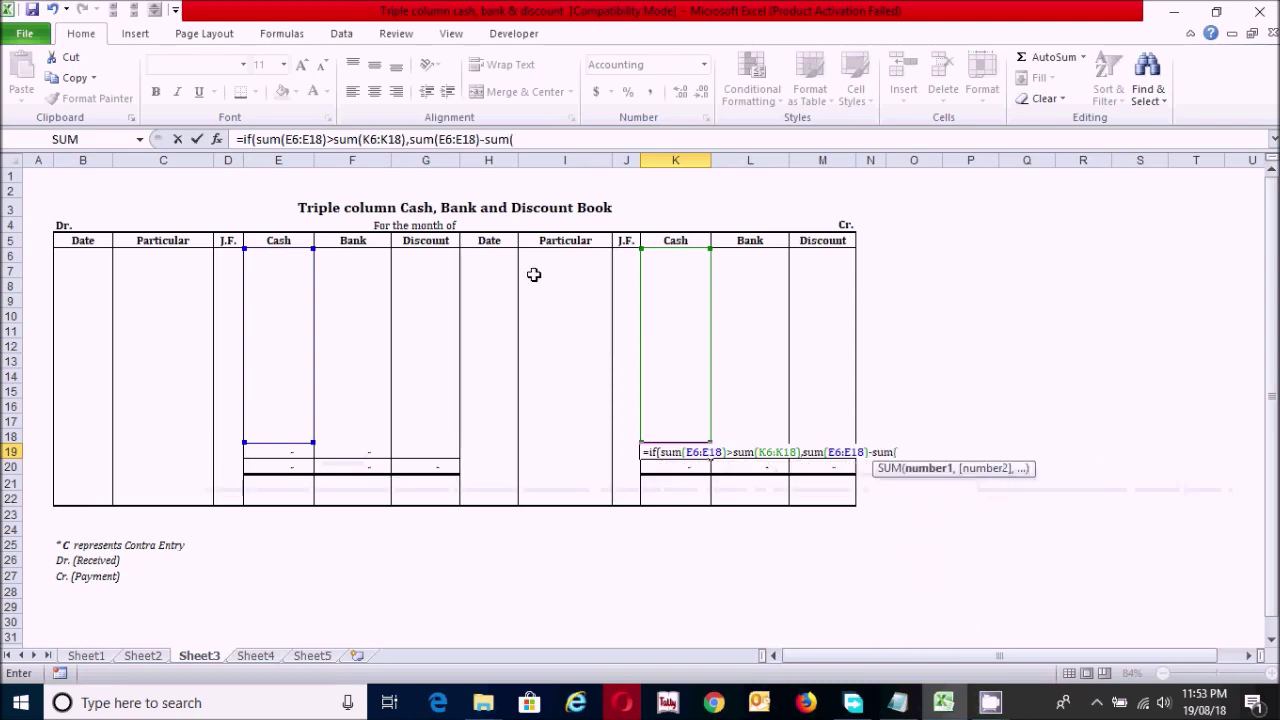
pyautogui.moveTo(655, 255); pyautogui.dragTo(662, 432)
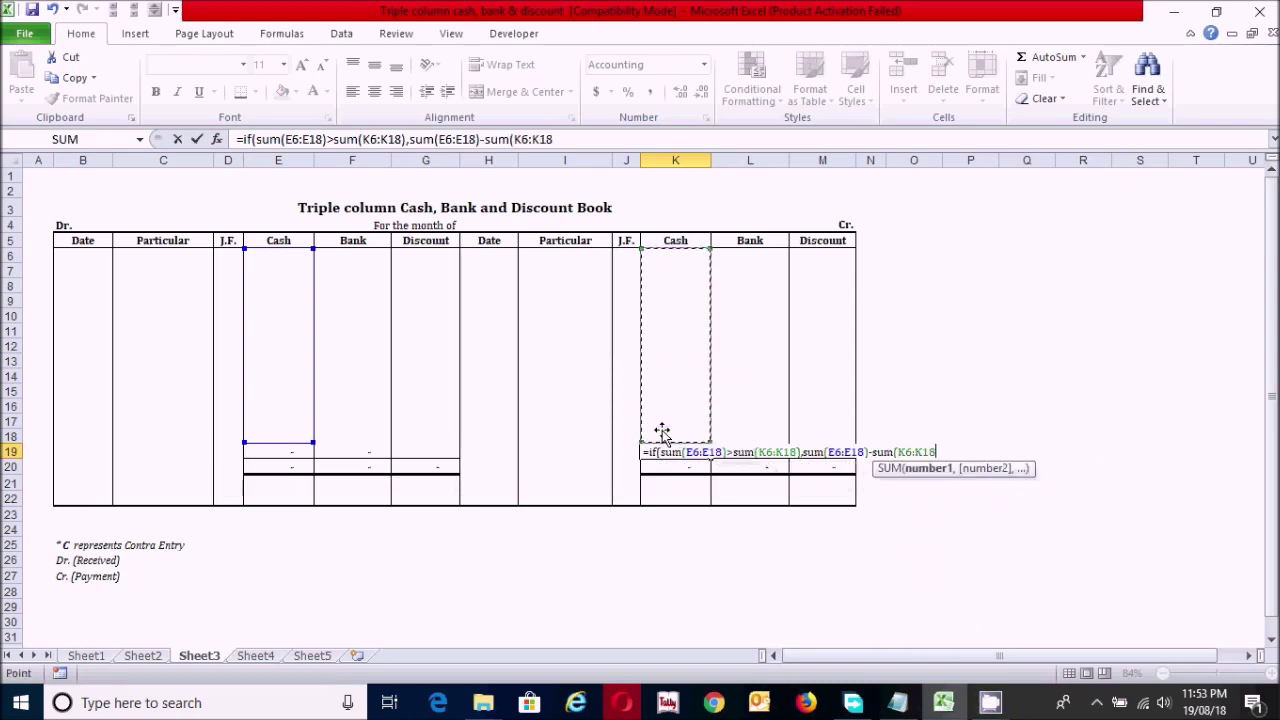
pyautogui.write('),0')
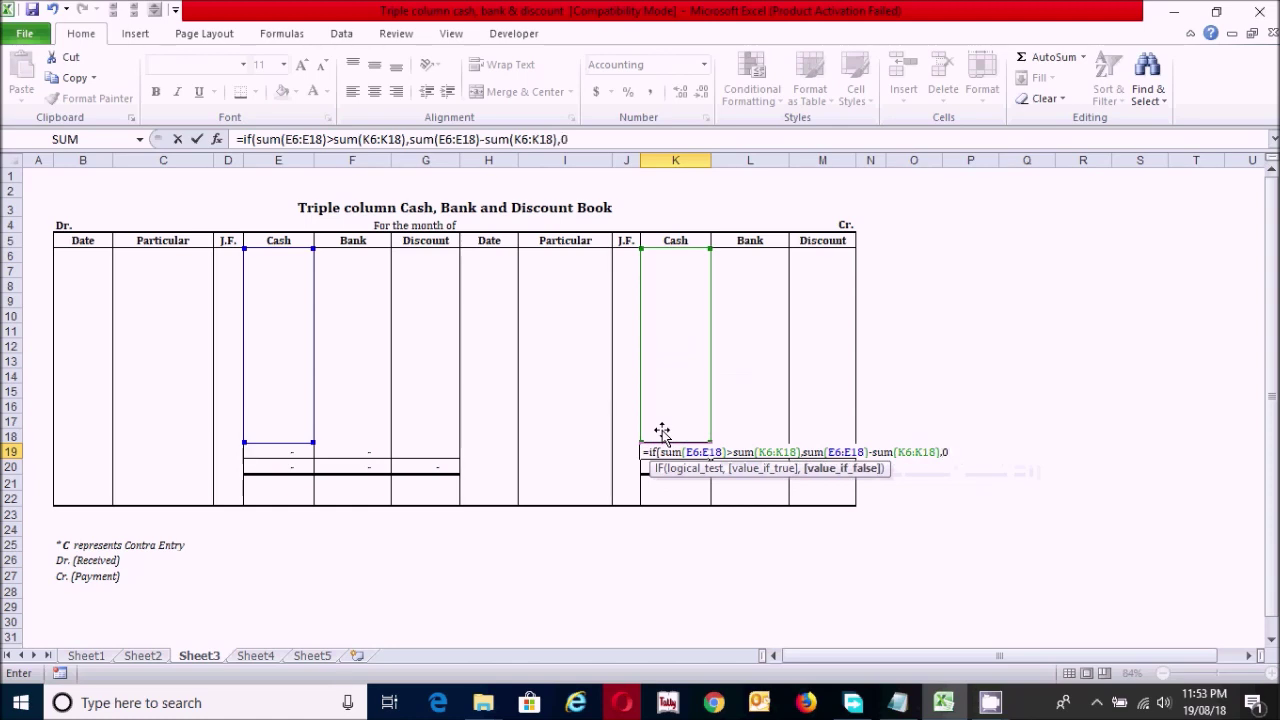
pyautogui.write(')')
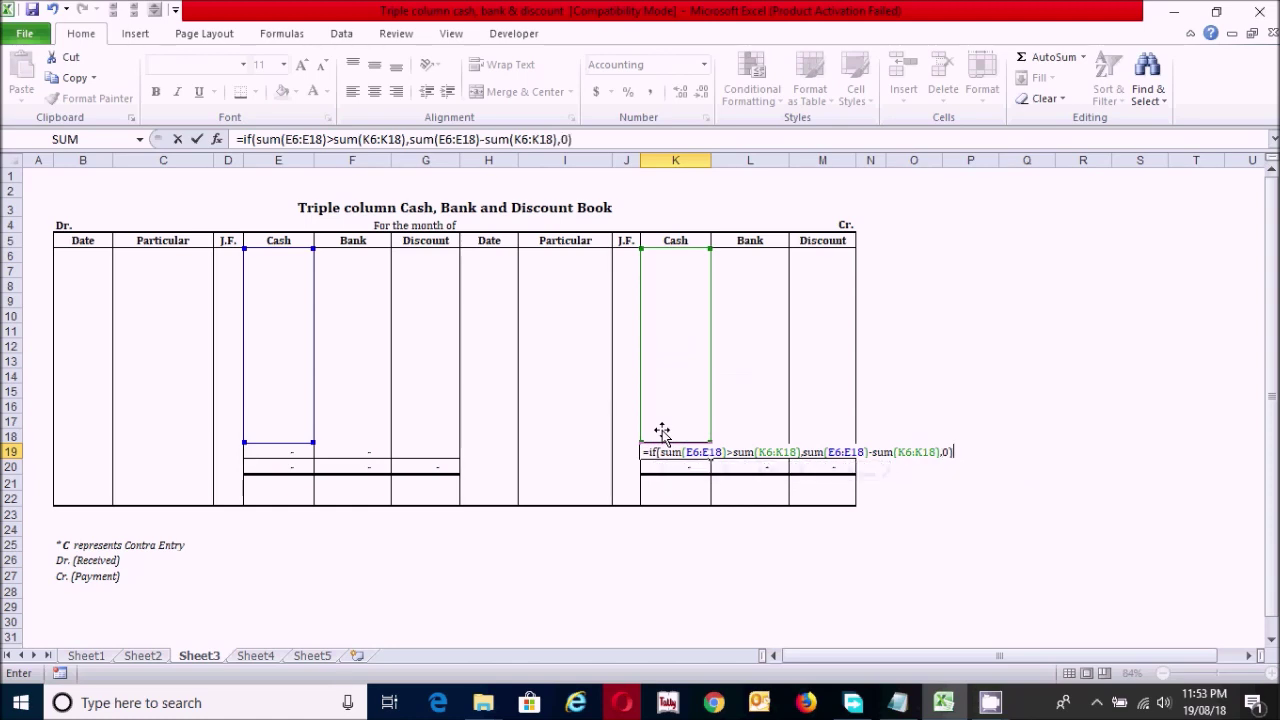
pyautogui.press('Return')
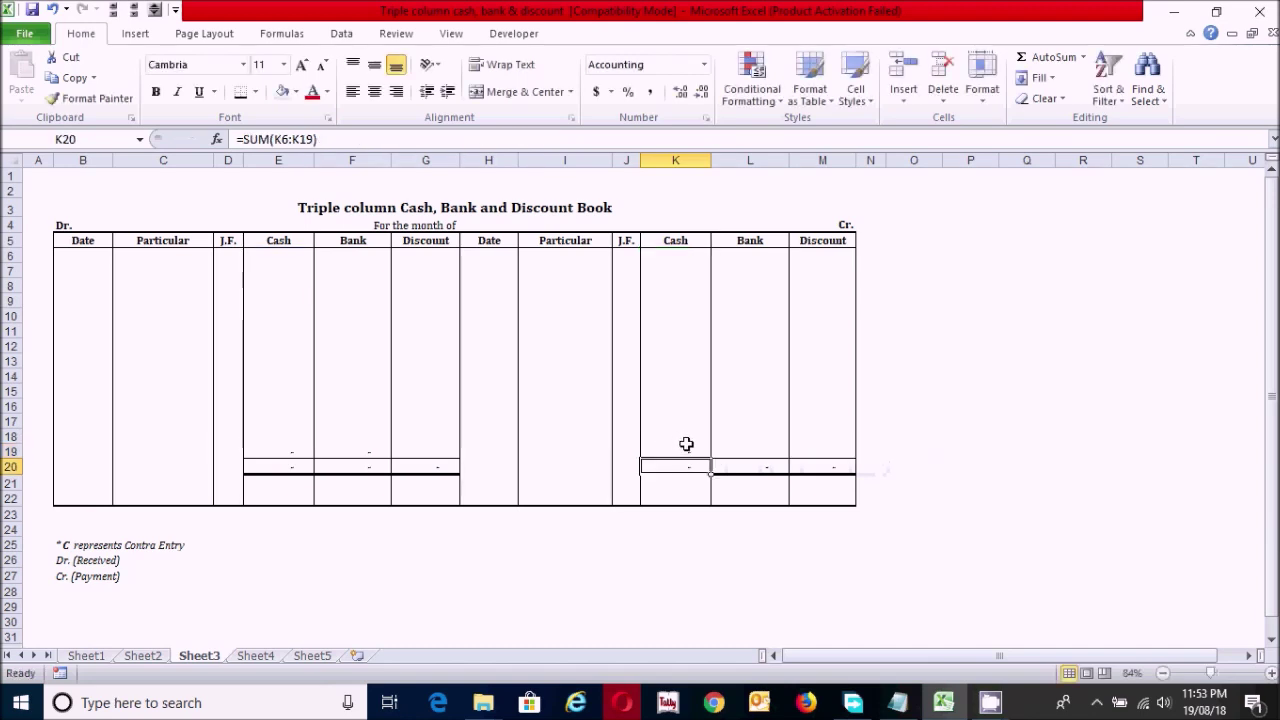
# Copy the Cash balancing formula from K19 to the credit-side Bank cell L19.
pyautogui.click(689, 447)
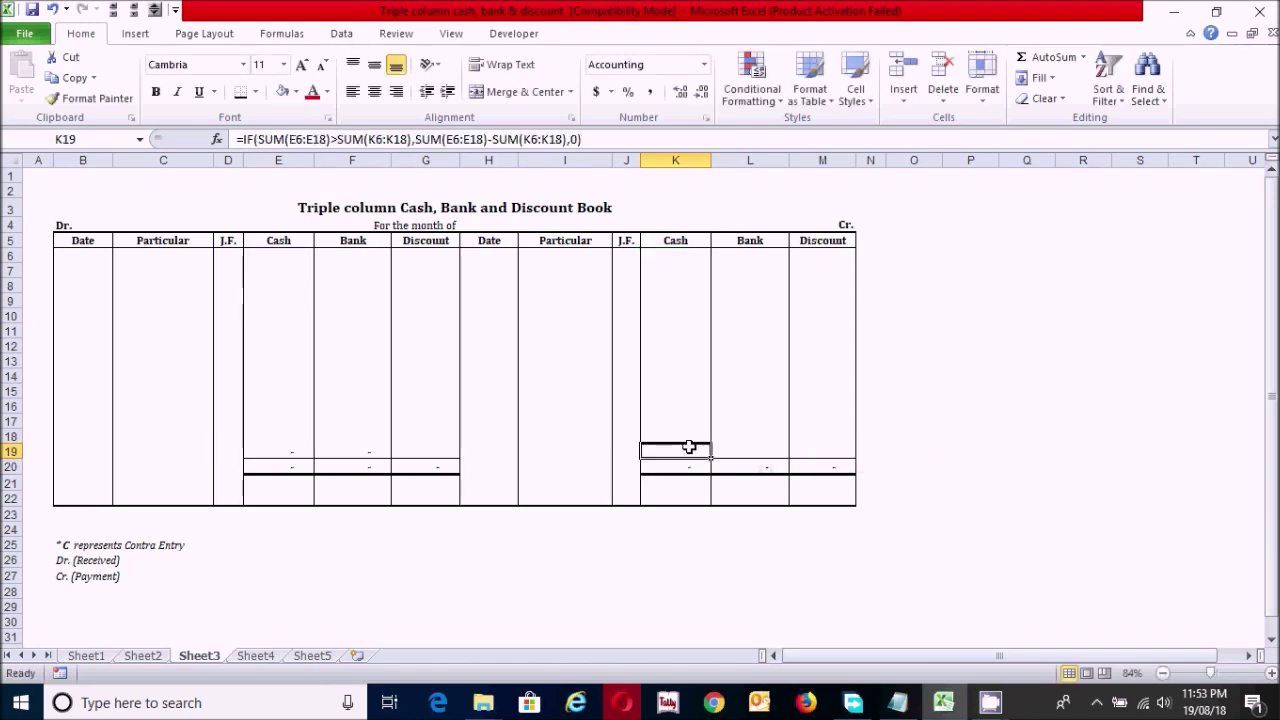
pyautogui.hotkey('ctrl', 'c')
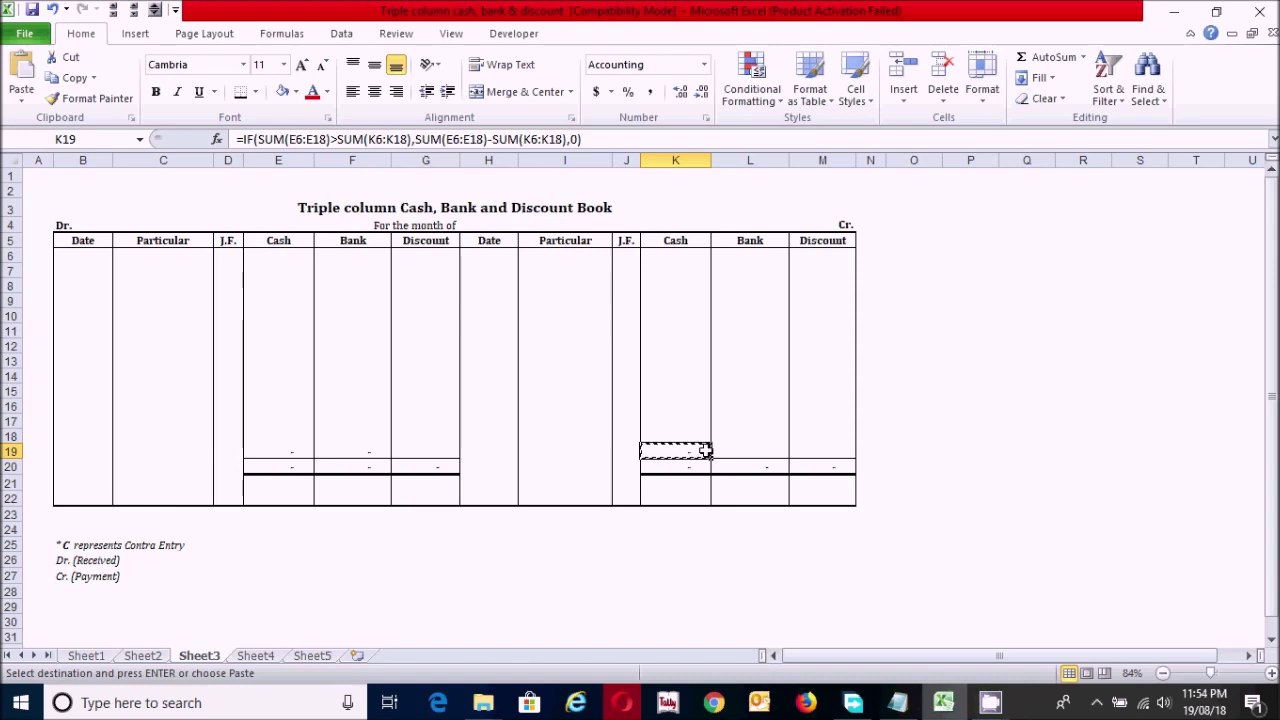
pyautogui.click(732, 448)
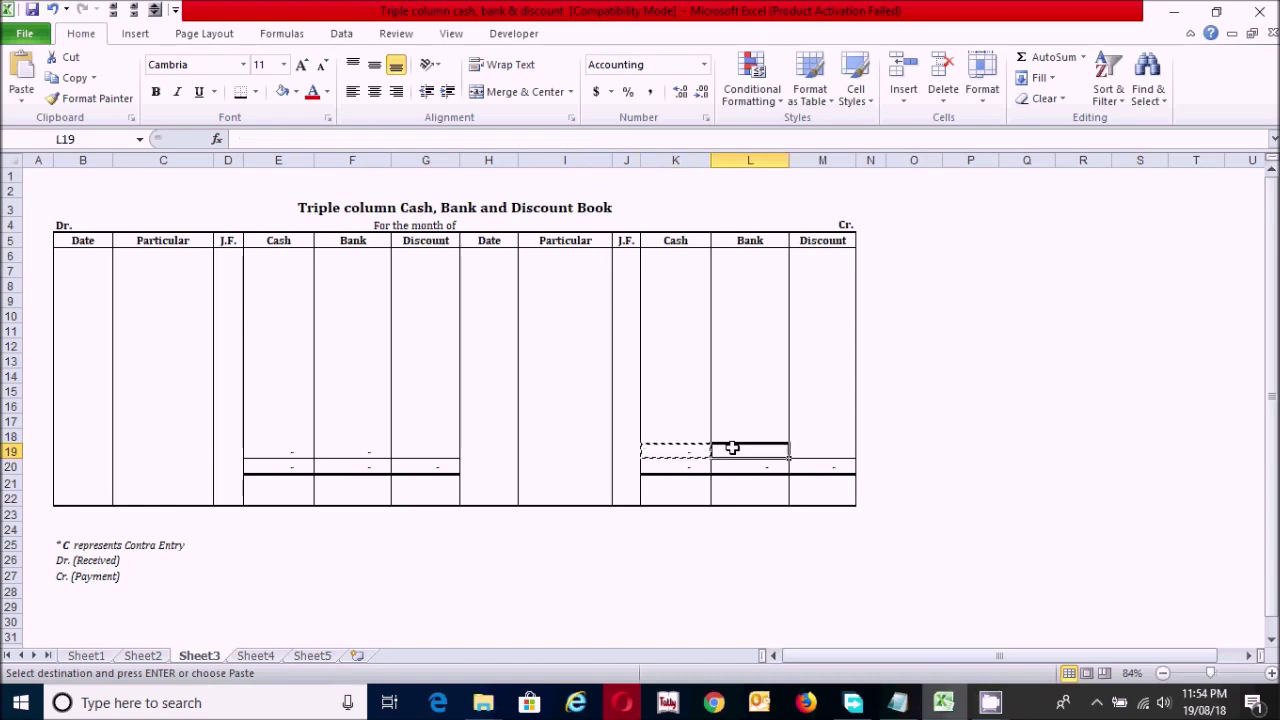
pyautogui.hotkey('ctrl', 'v')
pyautogui.click(767, 421)
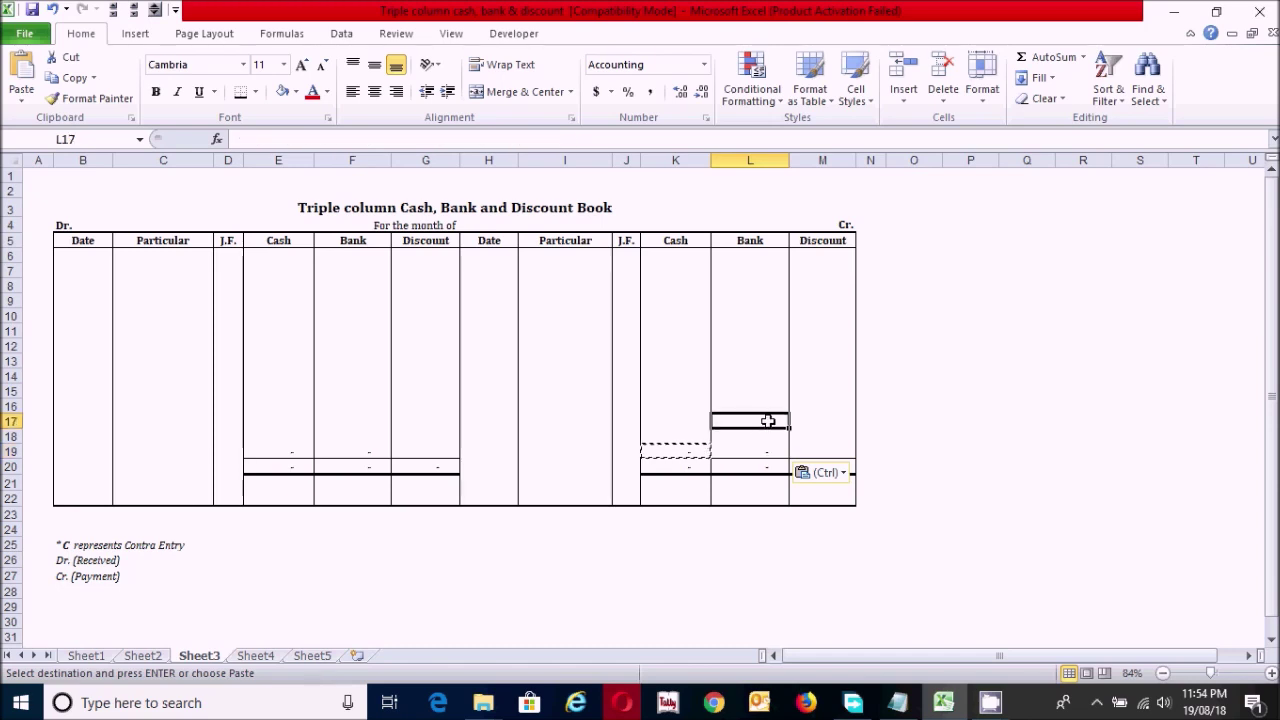
pyautogui.press('Escape')
pyautogui.click(751, 390)
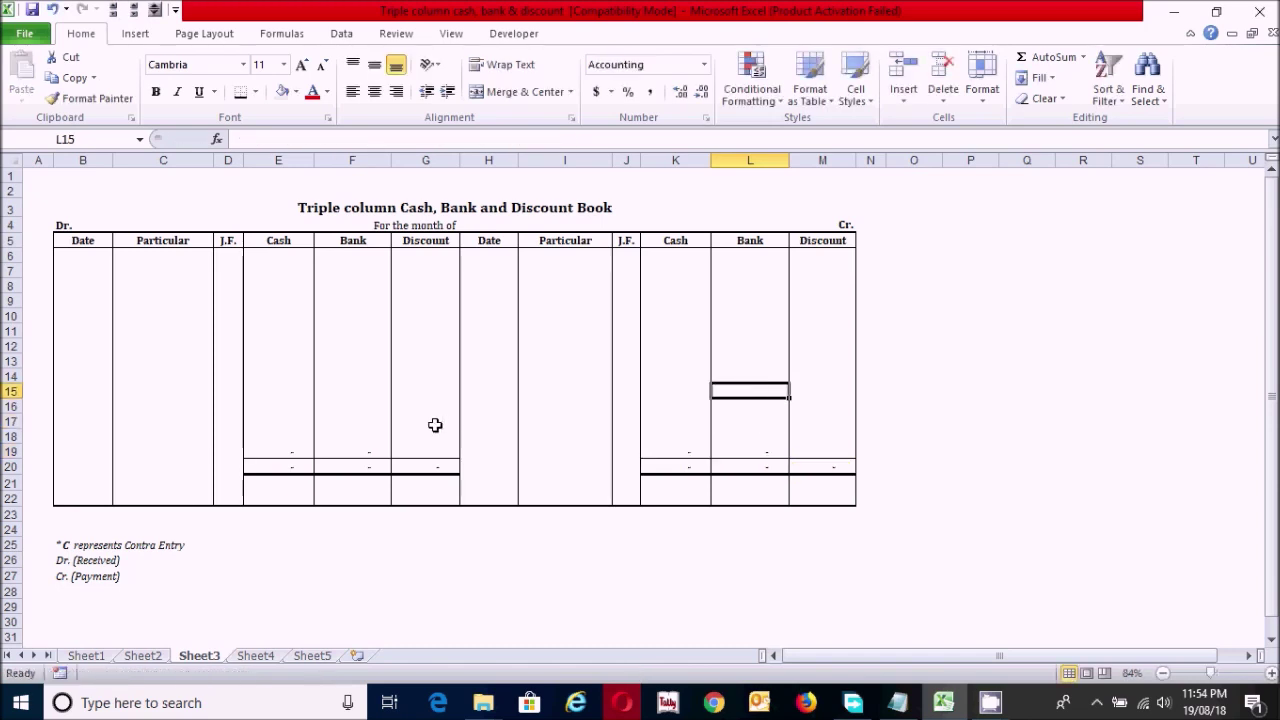
# Begin a DATE formula in the debit-side Date cell B19, taking the year from the absolute reference $I$4.
pyautogui.click(95, 455)
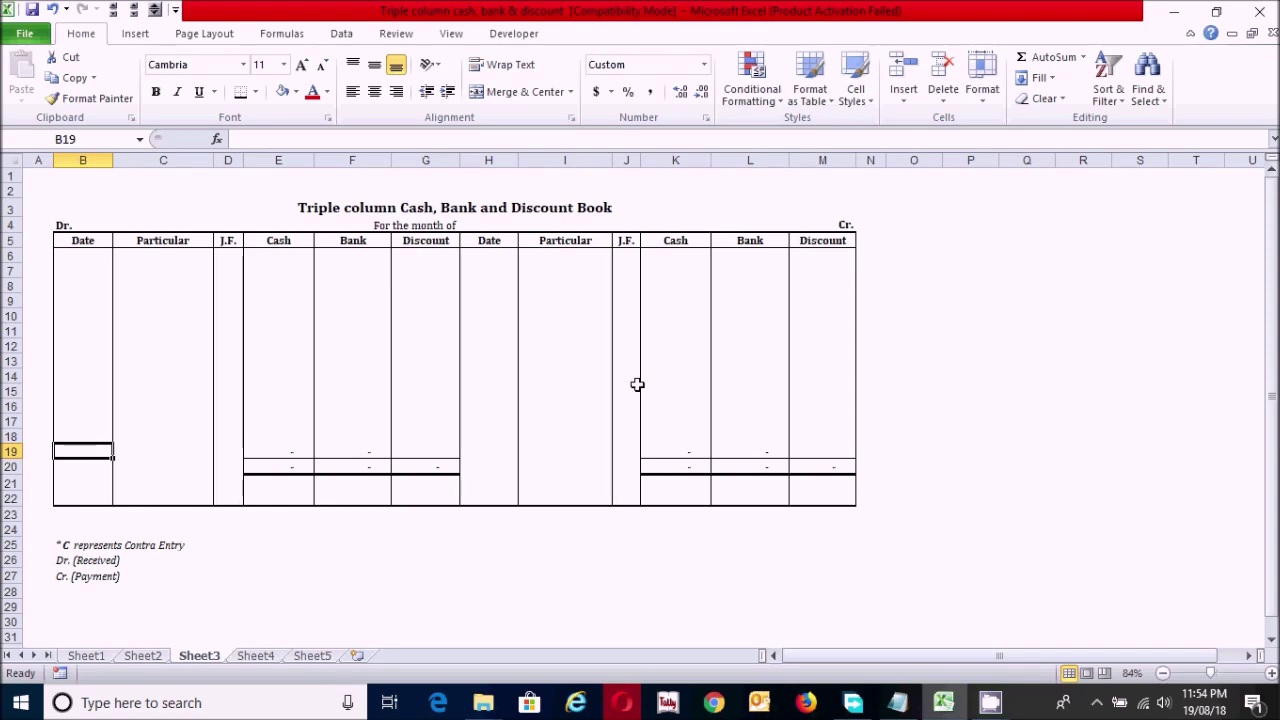
pyautogui.write('=')
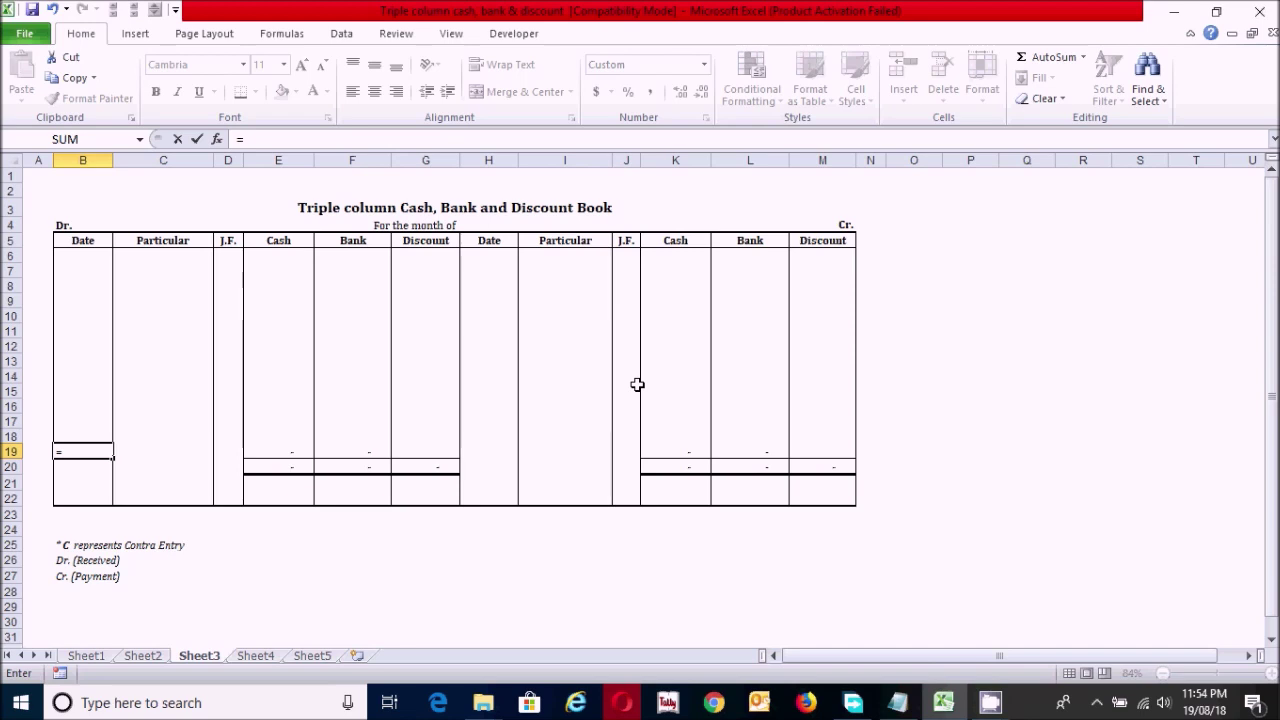
pyautogui.write('date')
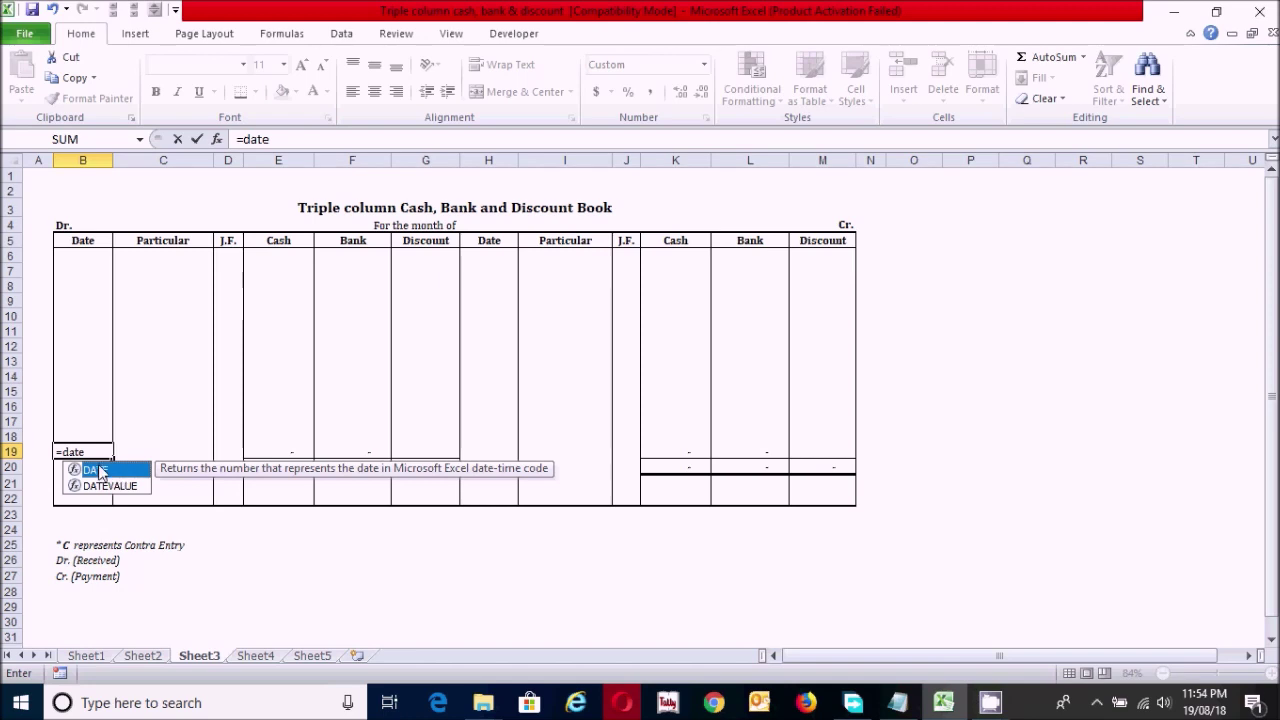
pyautogui.doubleClick(117, 472)
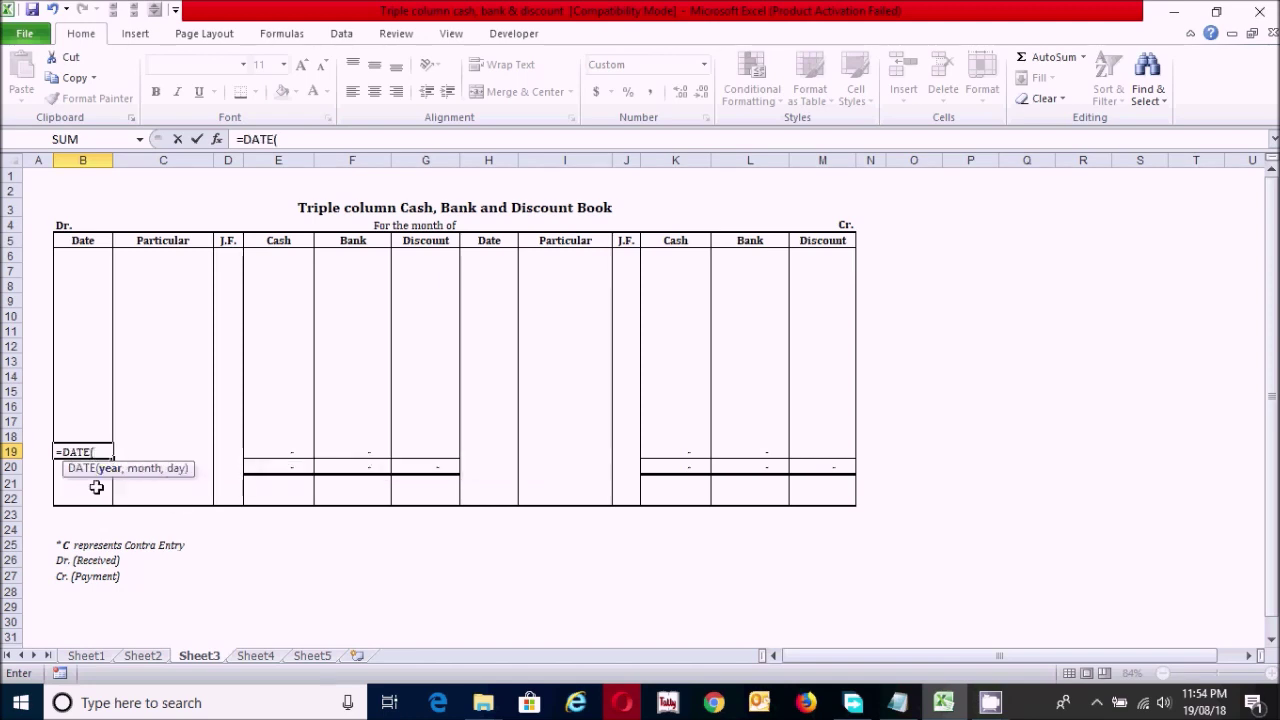
pyautogui.write('year')
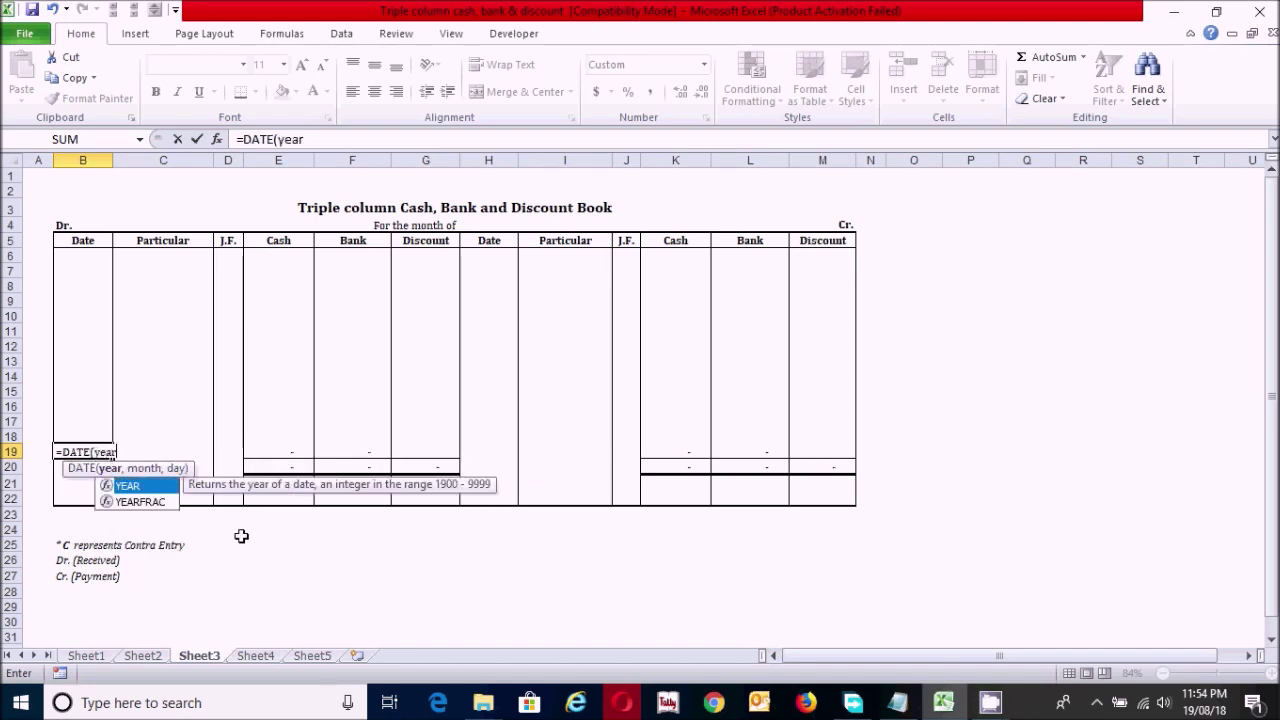
pyautogui.write('(')
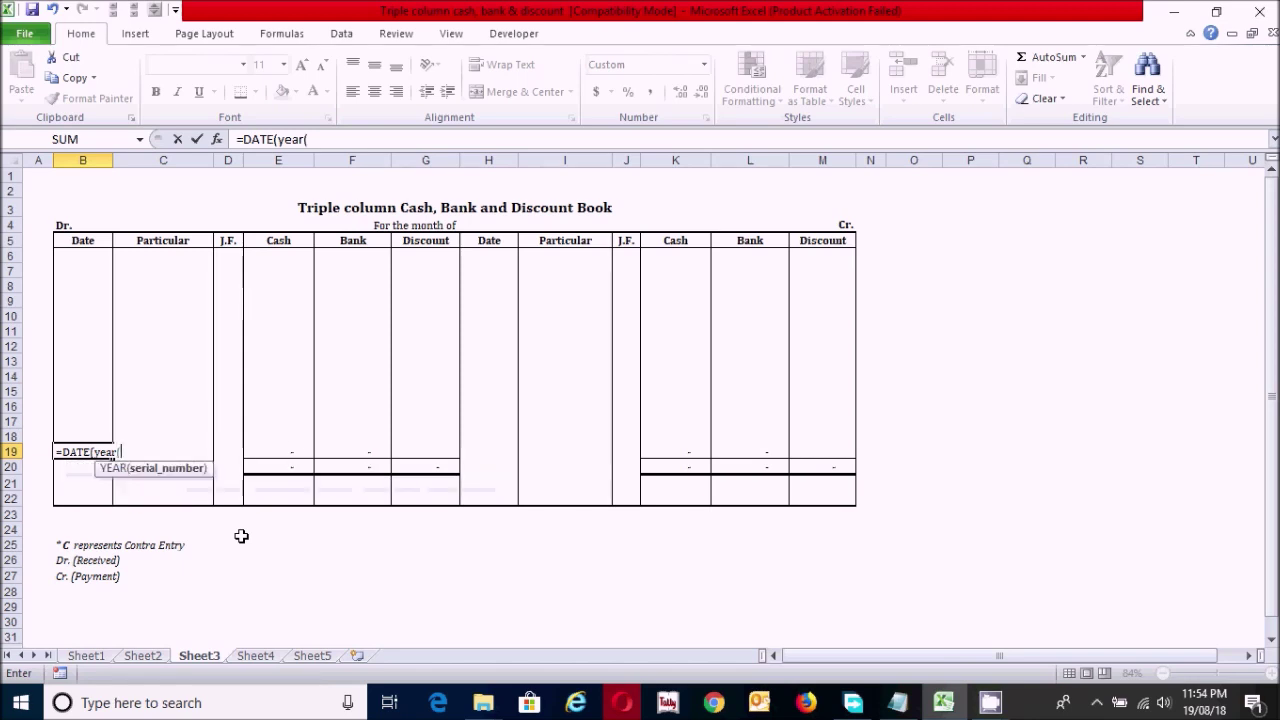
pyautogui.click(553, 224)
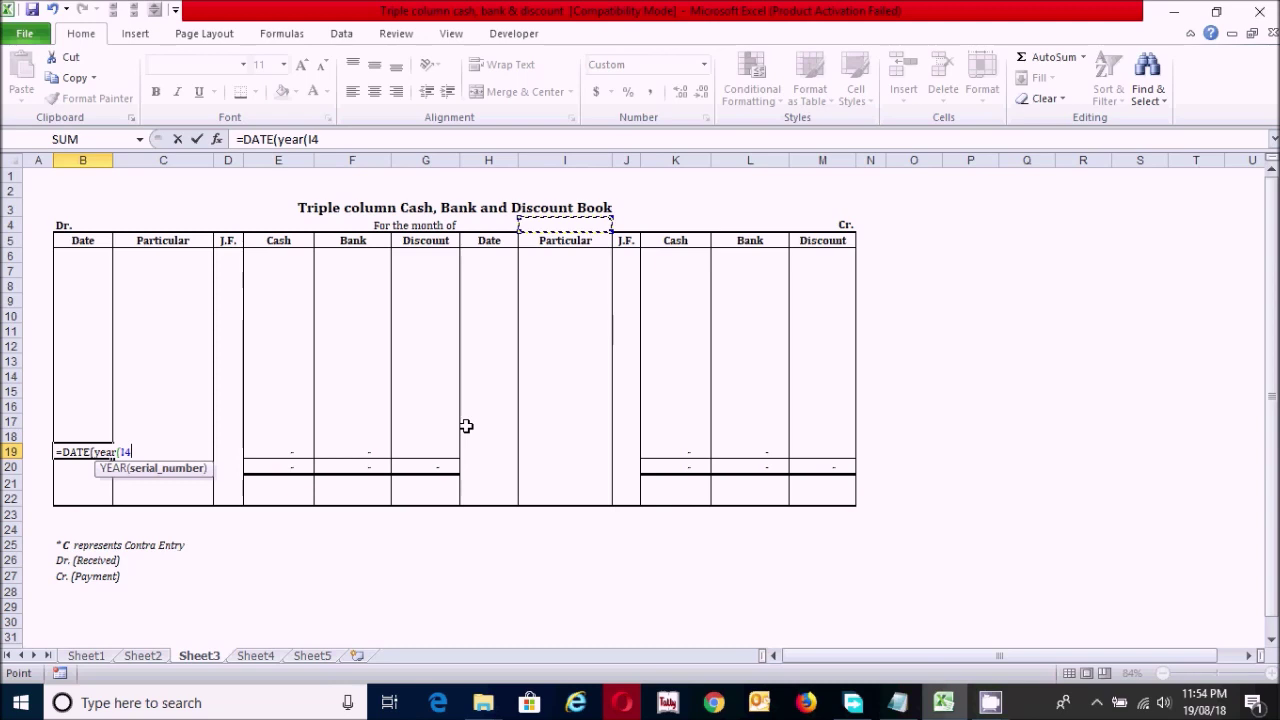
pyautogui.press('F4')
pyautogui.write('),')
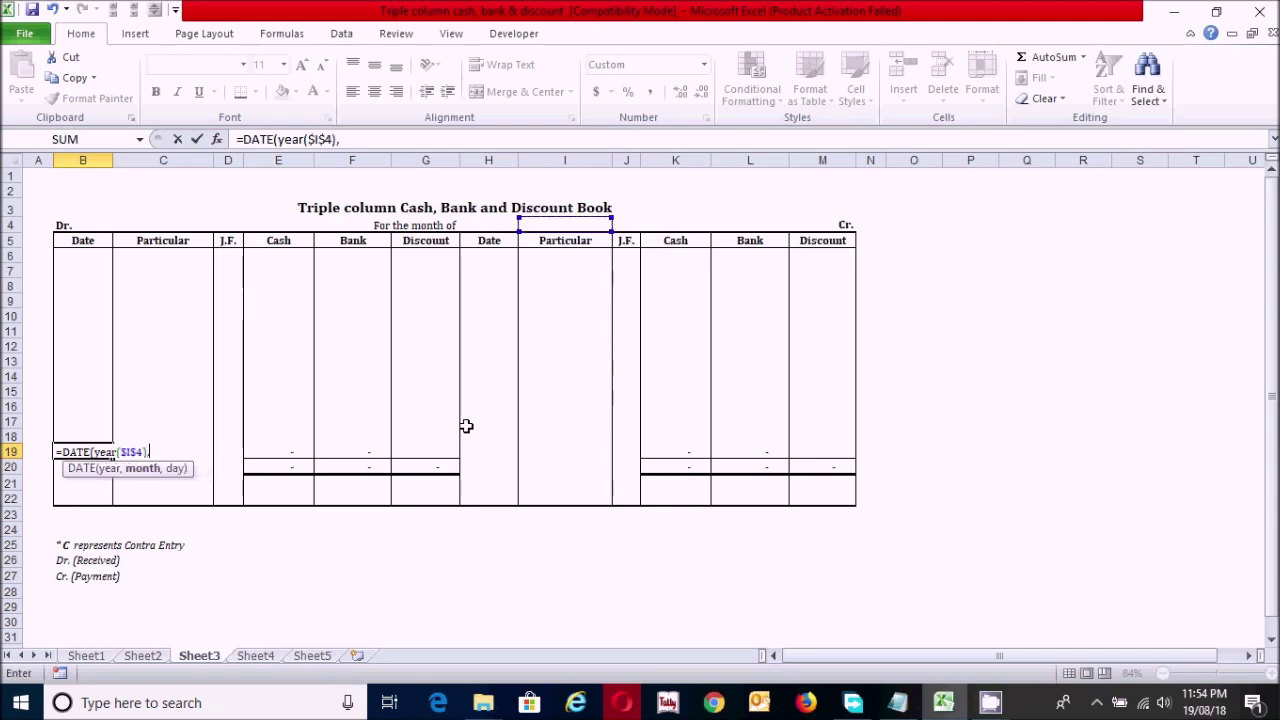
# Complete the DATE function in B19 with month($I$4) and day($I$4)+30 as its month and day arguments.
pyautogui.write('month')
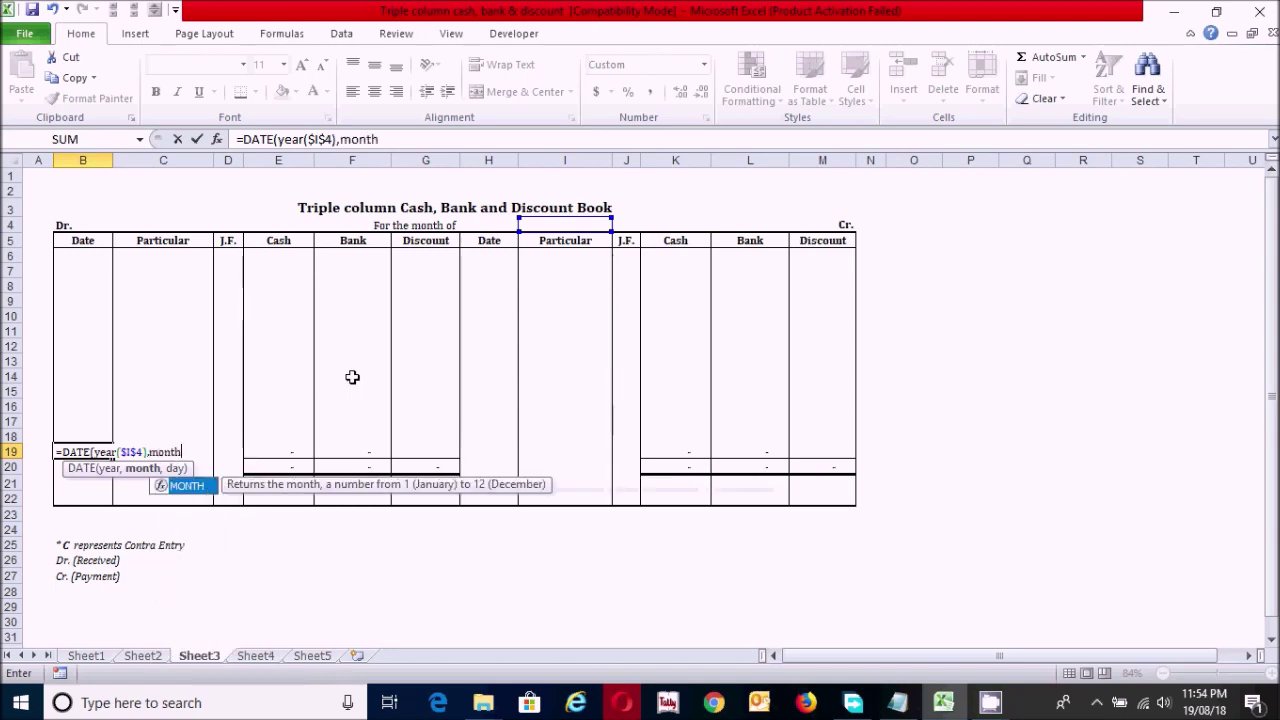
pyautogui.write('(')
pyautogui.click(576, 224)
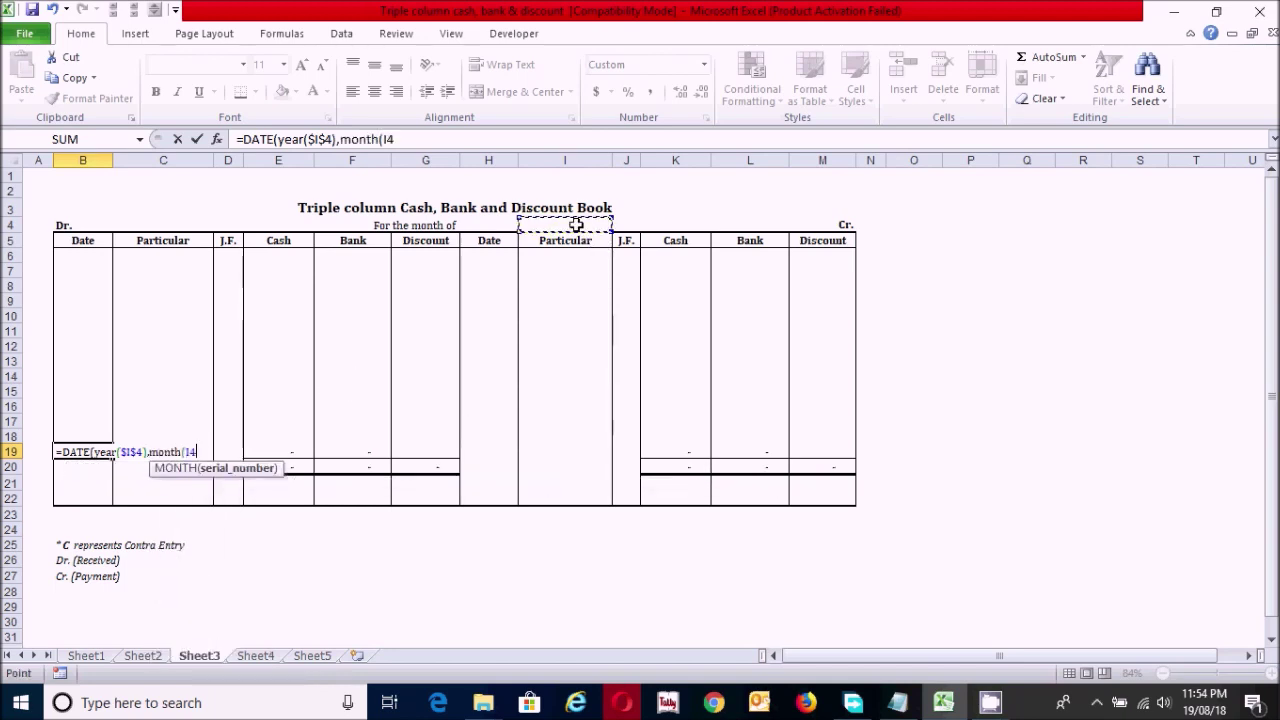
pyautogui.press('F4')
pyautogui.write('),')
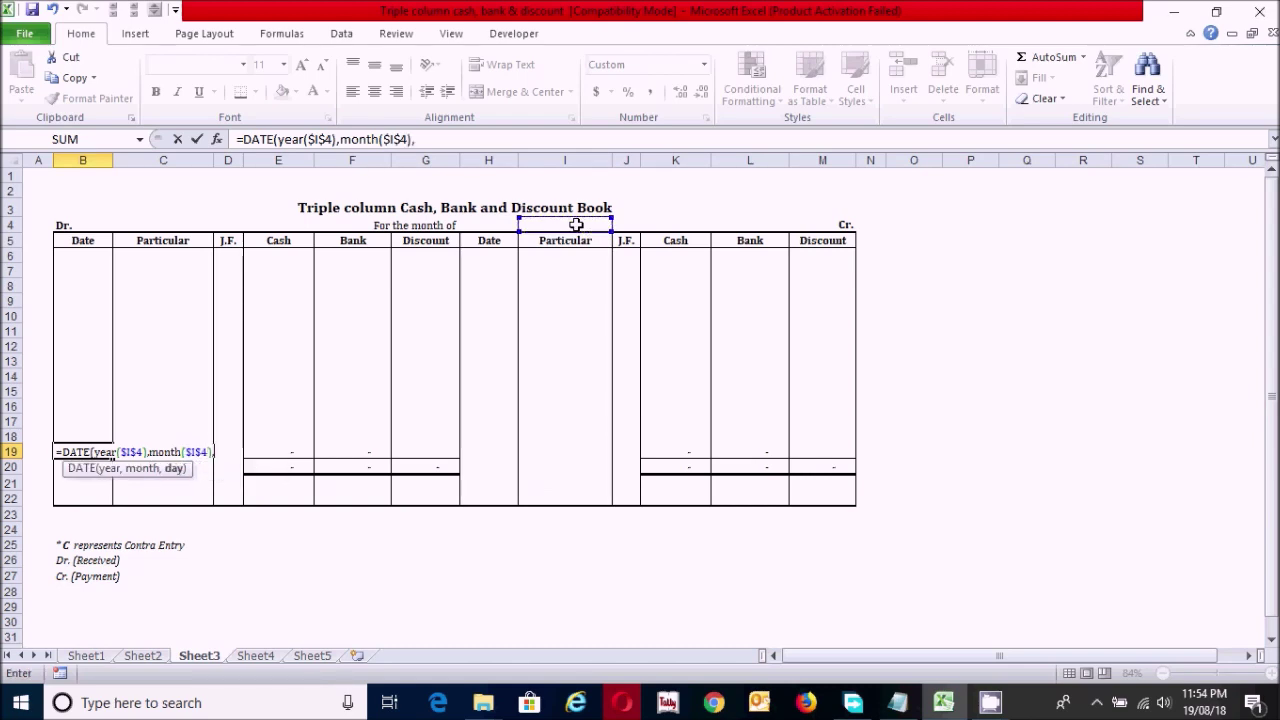
pyautogui.write('day(')
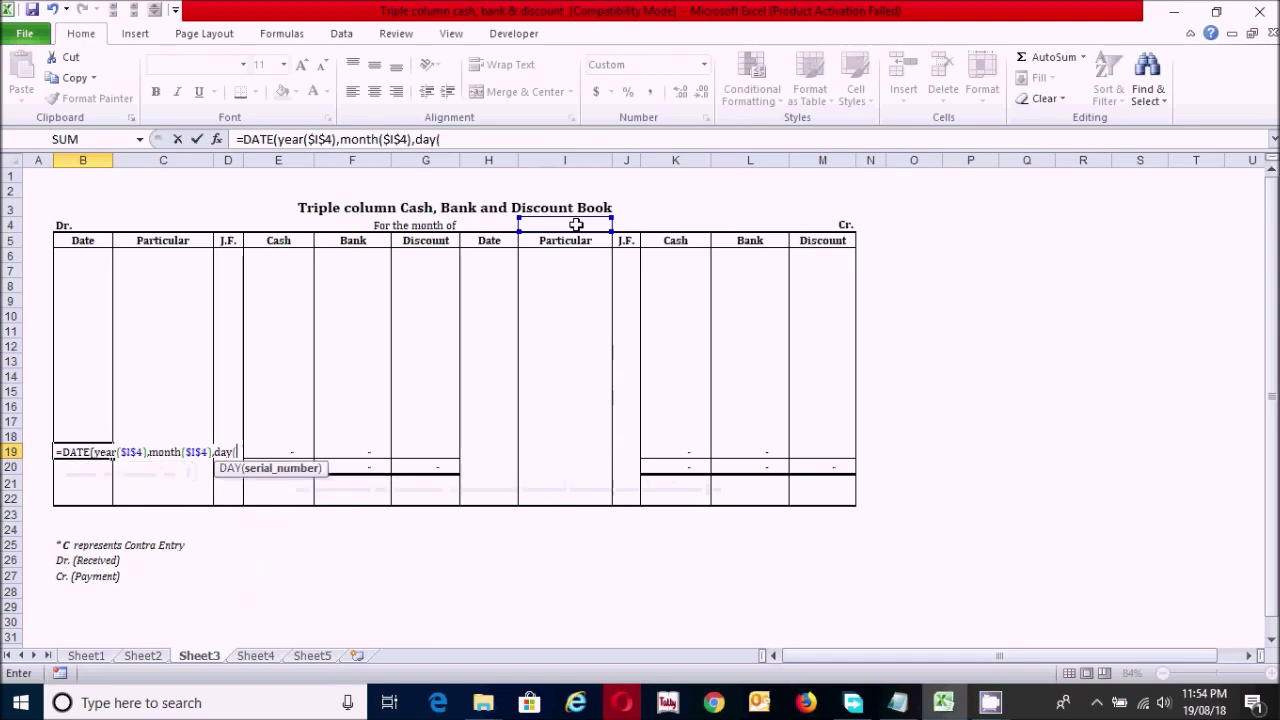
pyautogui.click(577, 223)
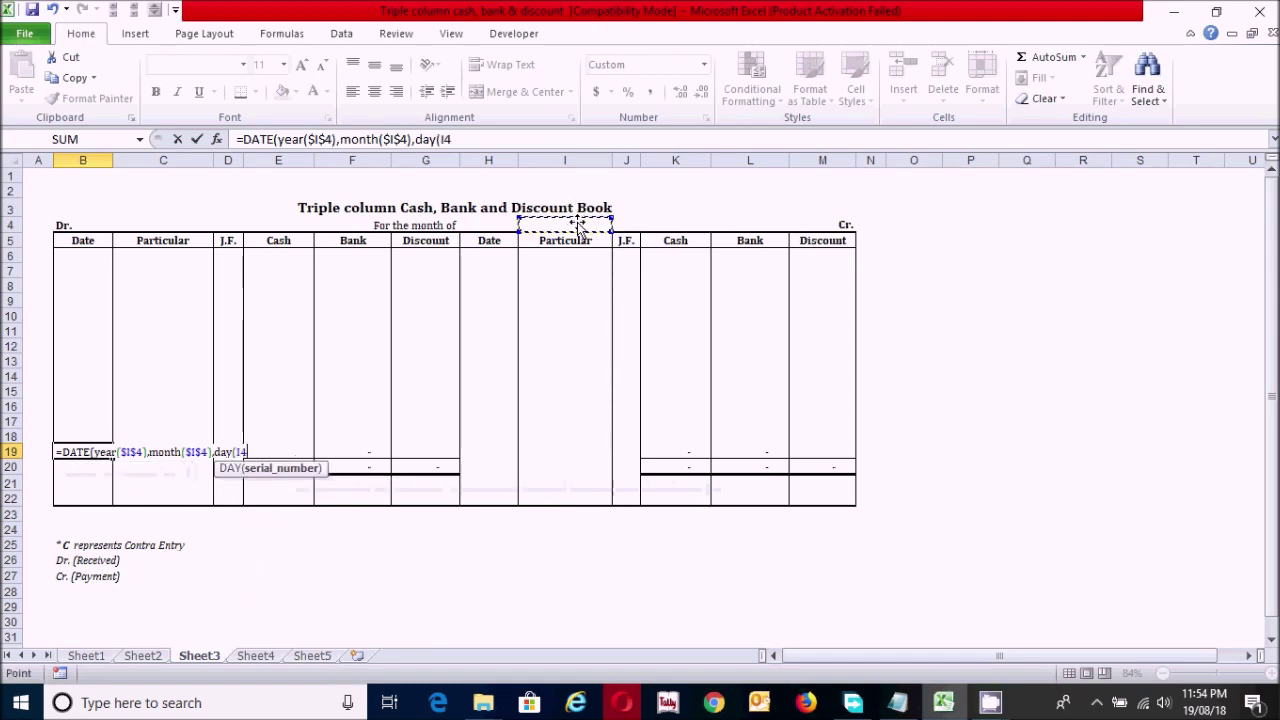
pyautogui.press('F4')
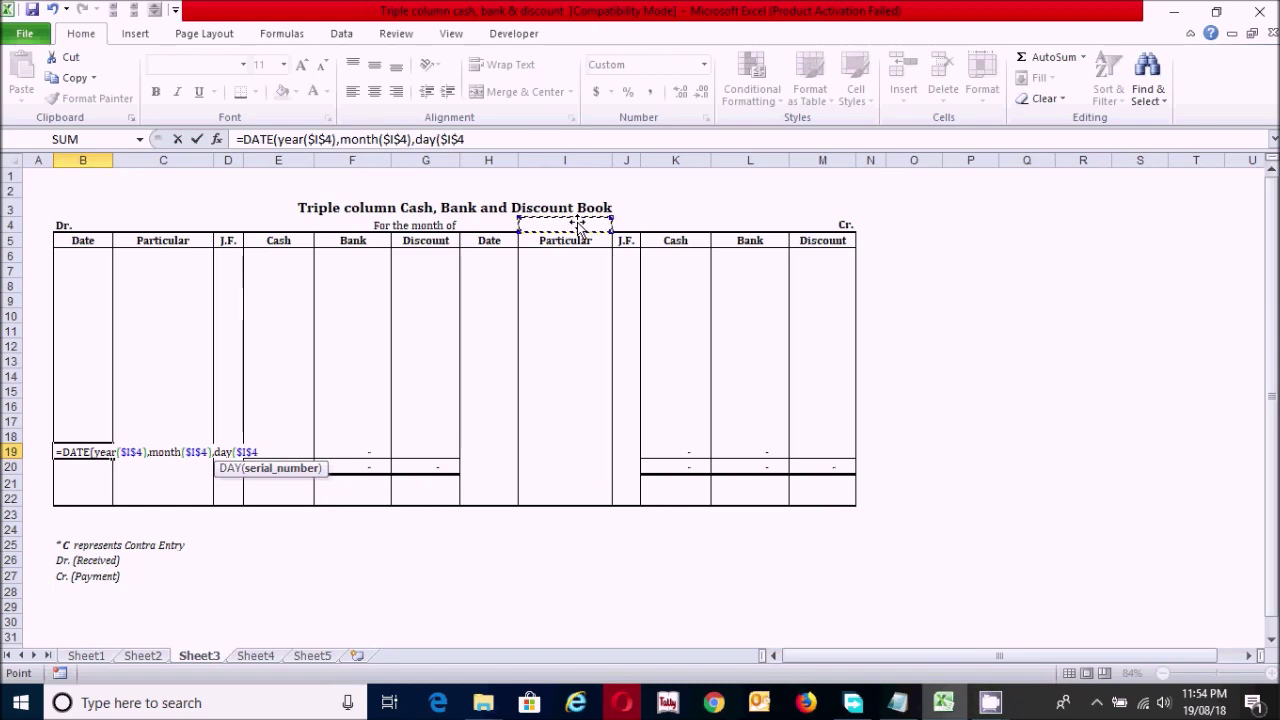
pyautogui.write(')')
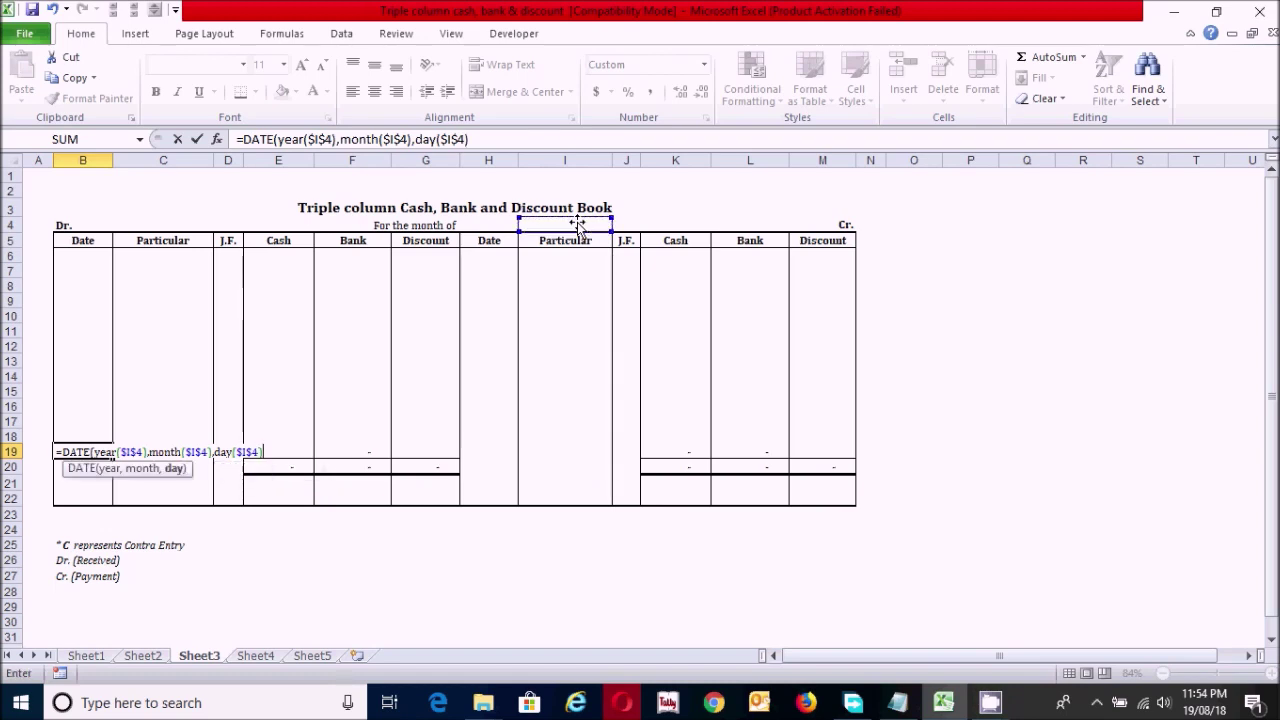
pyautogui.write('+30)')
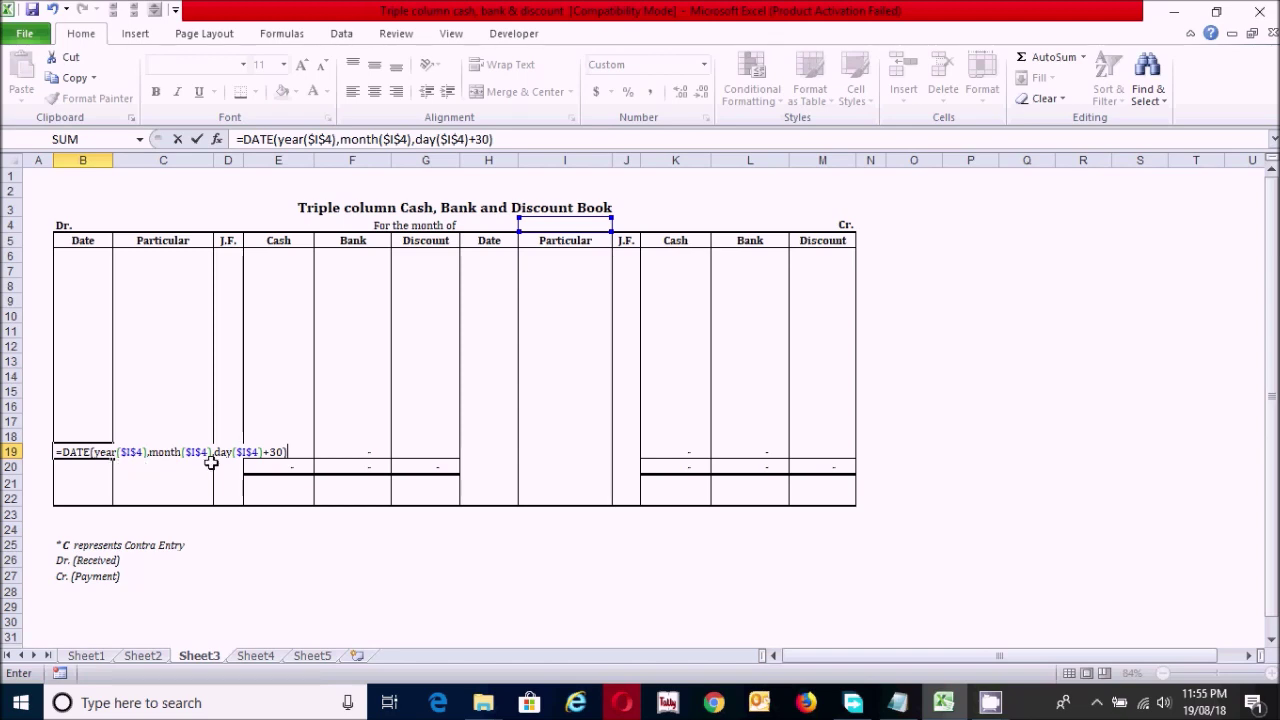
# Place the DATE expression in B19 inside an IF function with the condition OR(E19>0,F19>0).
pyautogui.click(63, 452)
pyautogui.write('if')
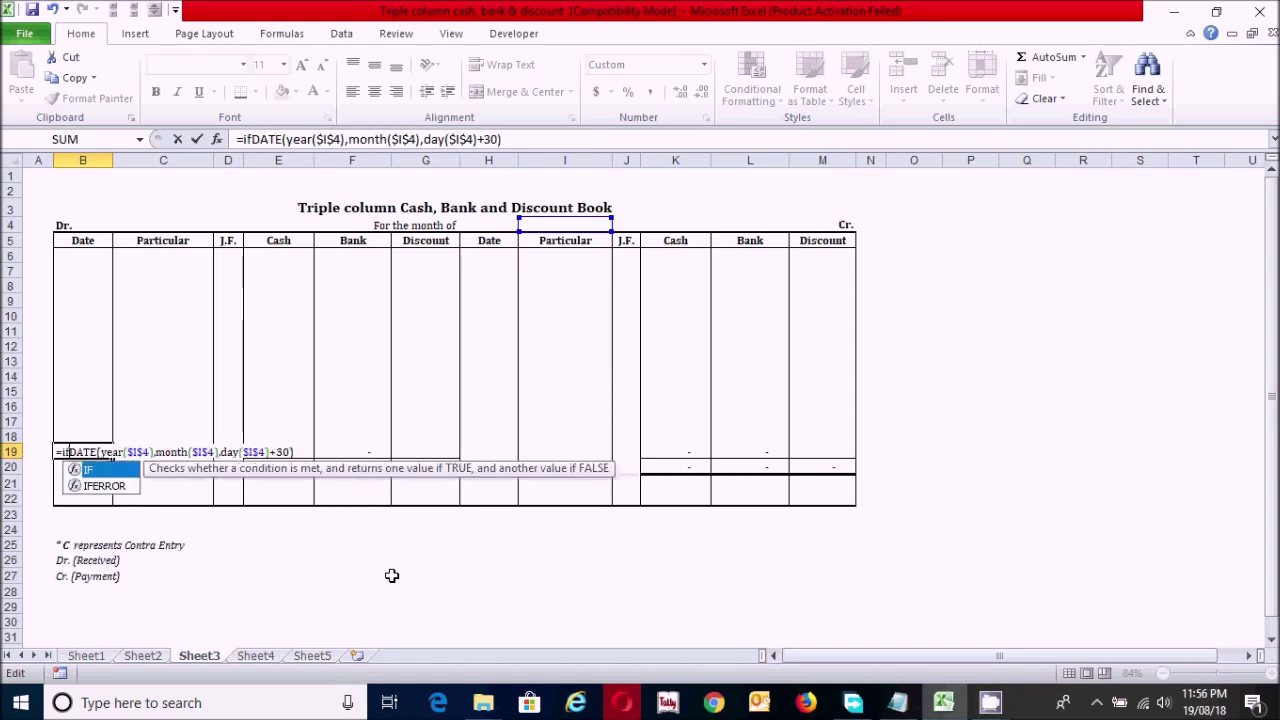
pyautogui.write('(')
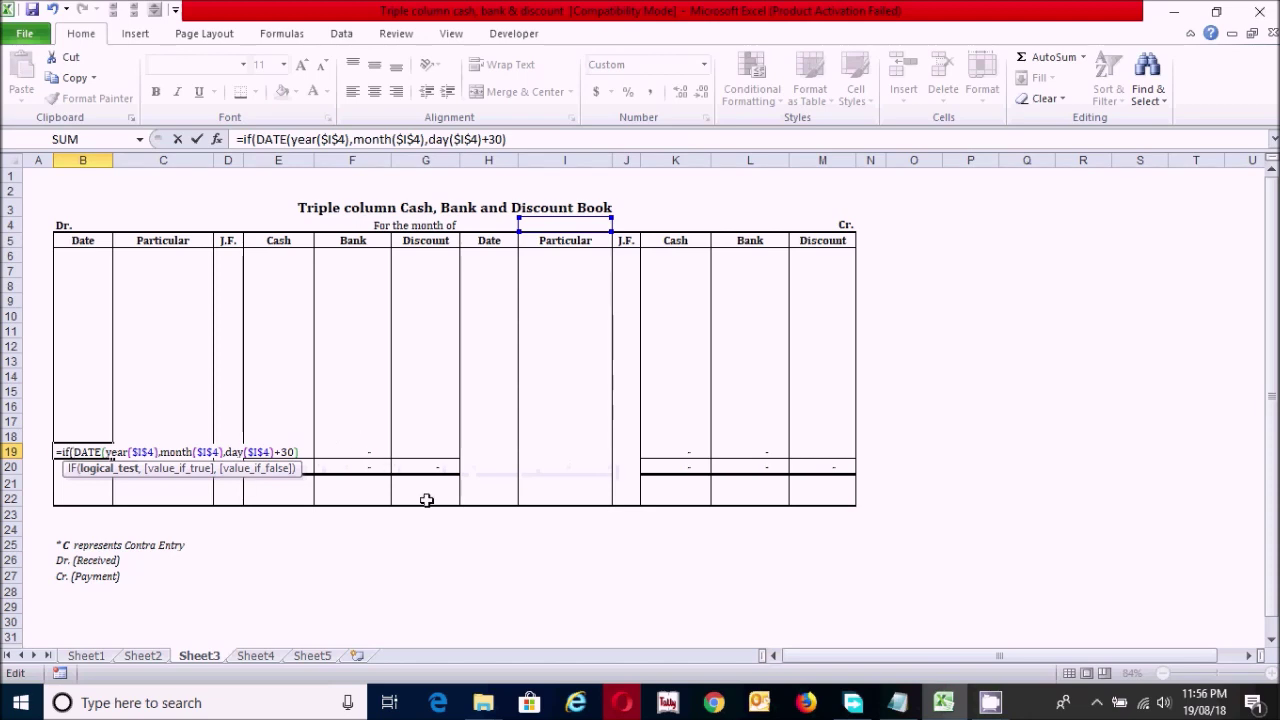
pyautogui.write('or')
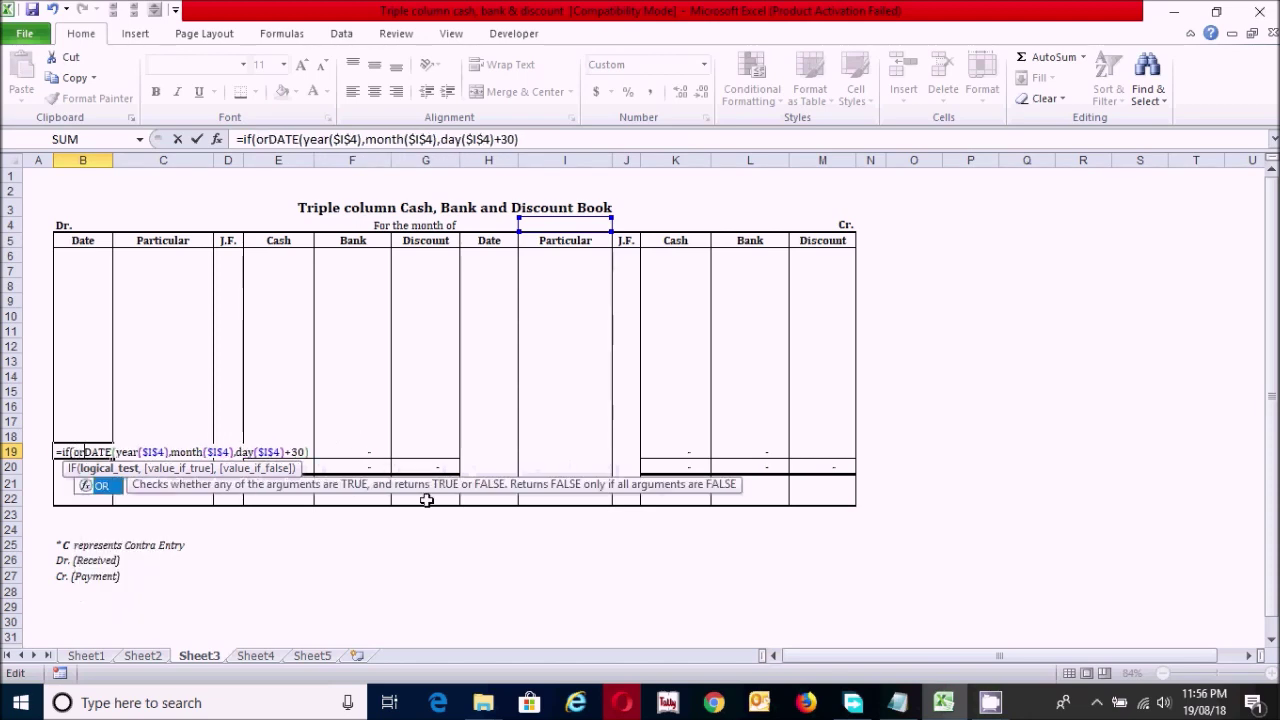
pyautogui.write('(')
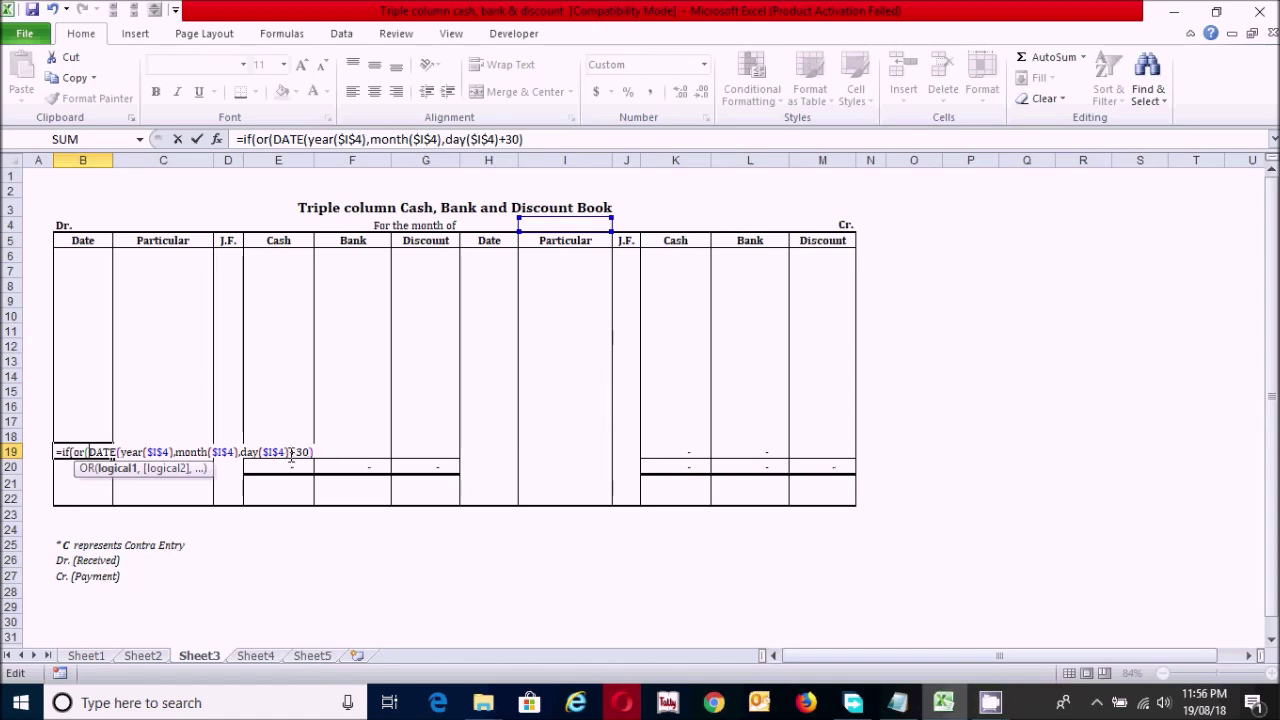
pyautogui.write('e19')
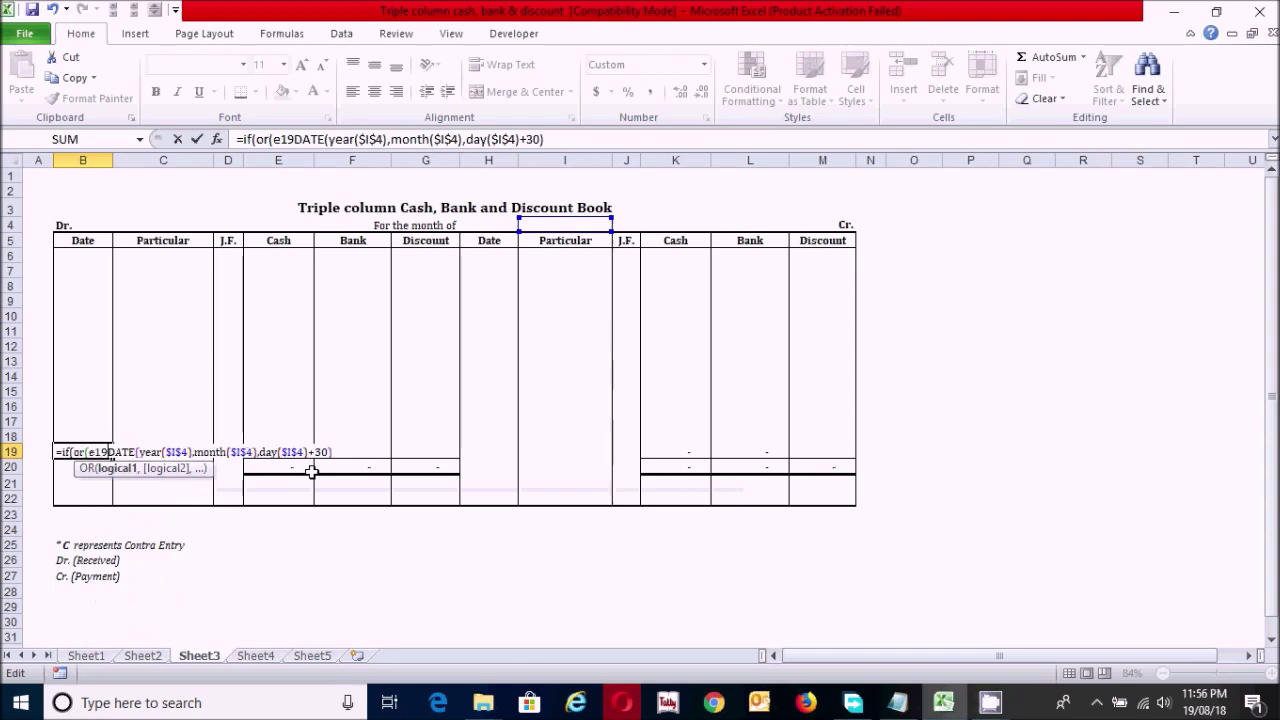
pyautogui.write(',')
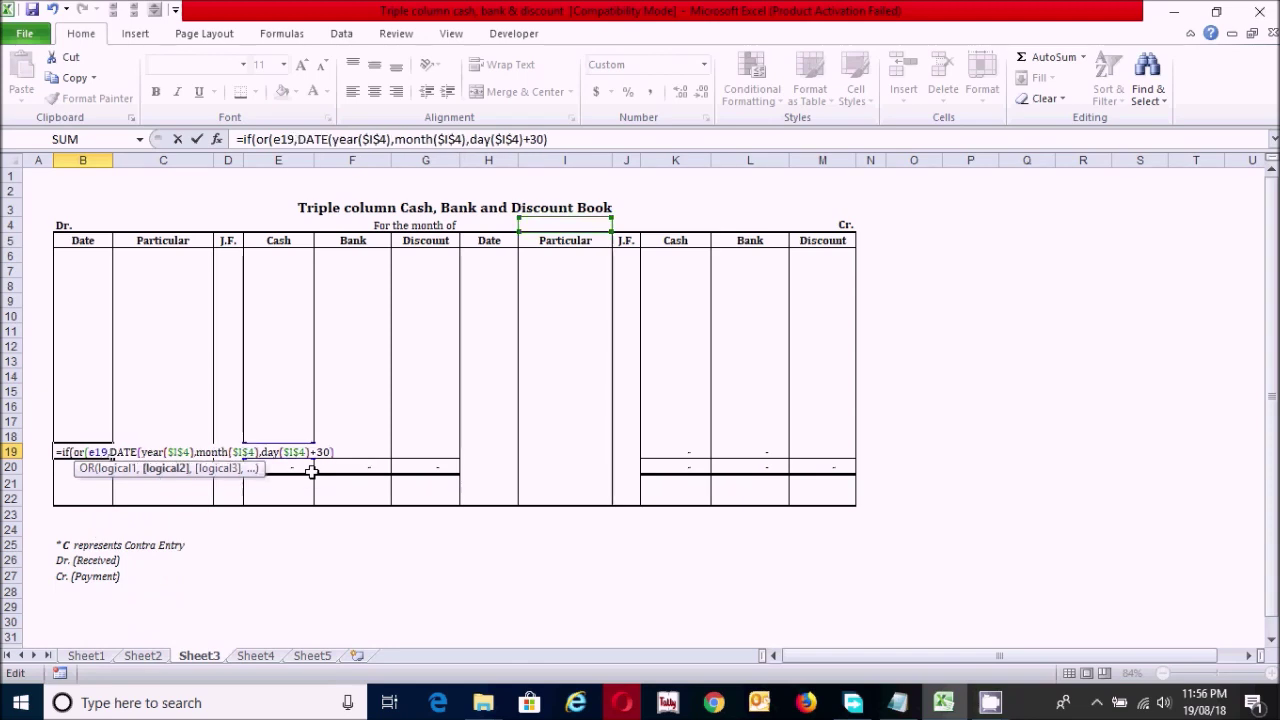
pyautogui.press('BackSpace')
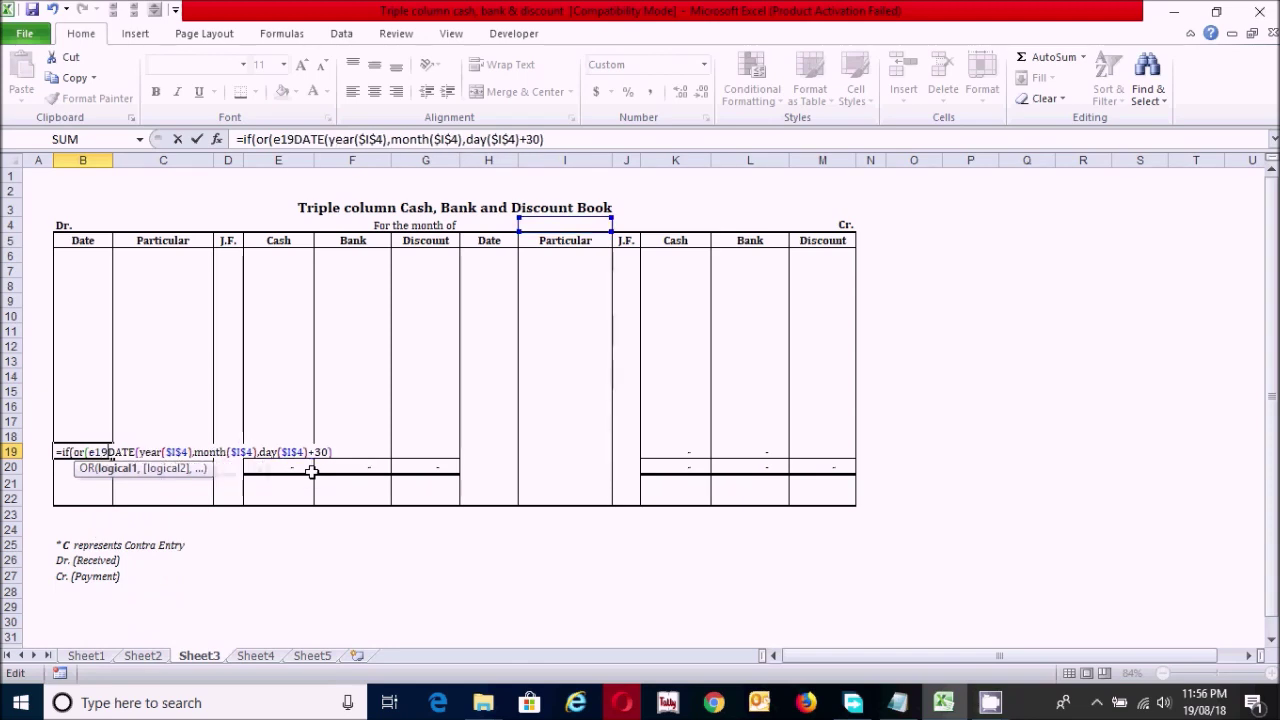
pyautogui.write('>0')
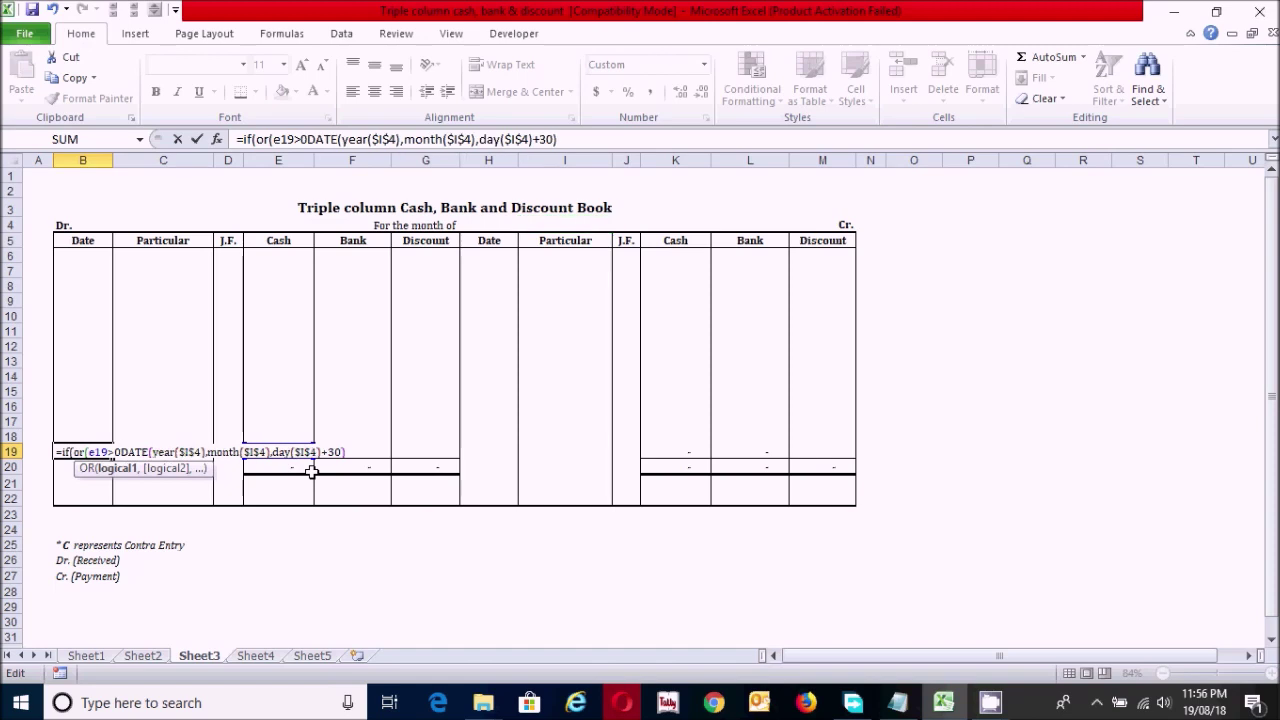
pyautogui.write(',')
pyautogui.write('f1')
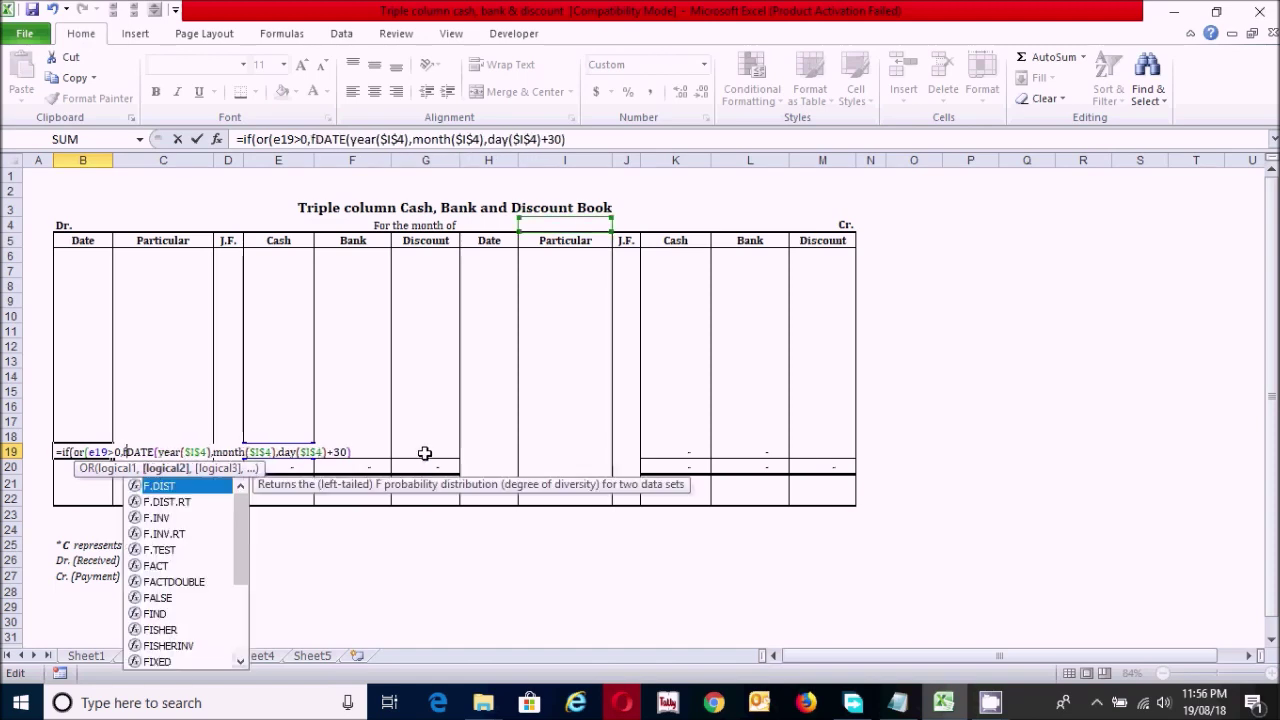
pyautogui.write('9>0')
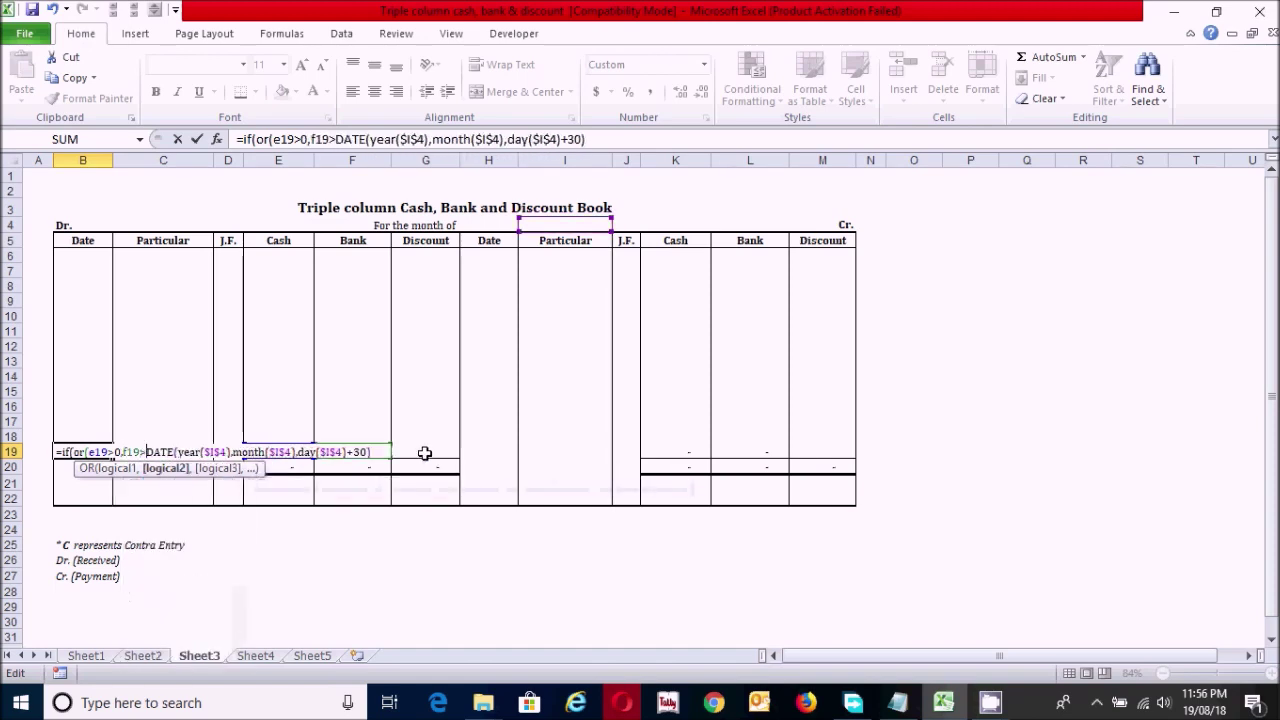
pyautogui.write('),')
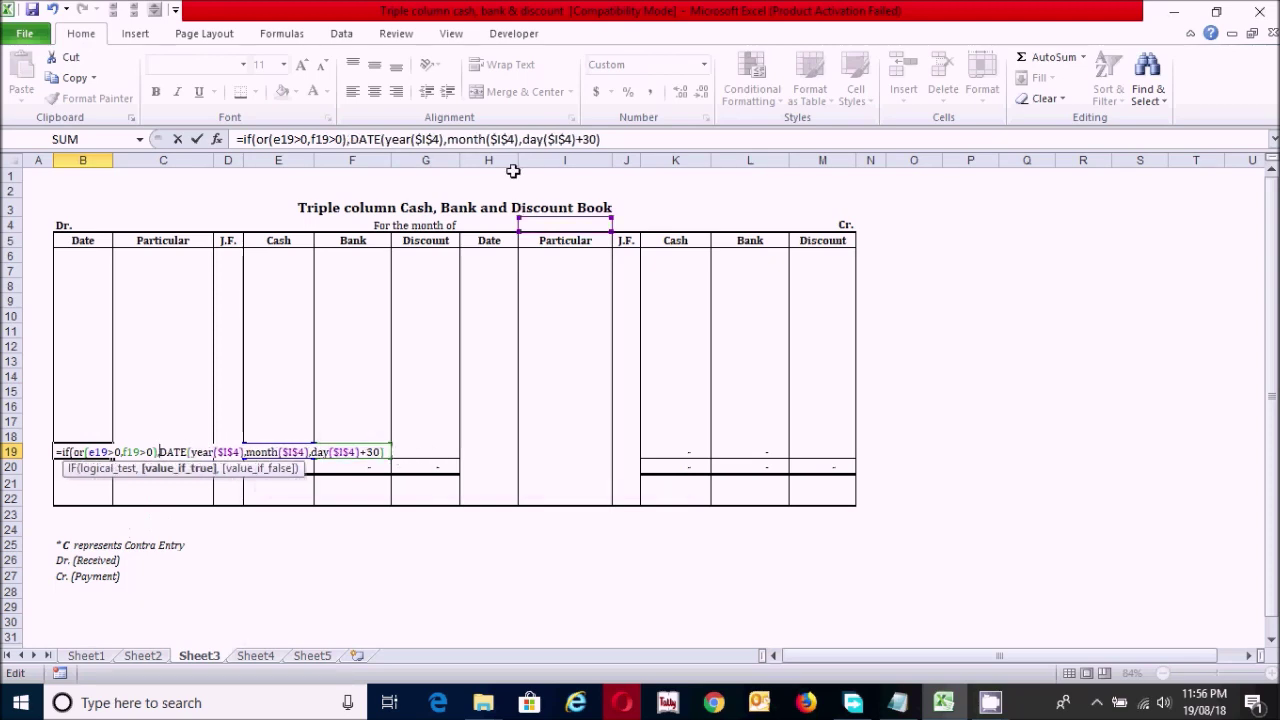
# Finish the IF formula in B19 with empty text "" as its value if false.
pyautogui.click(624, 134)
pyautogui.write(',')
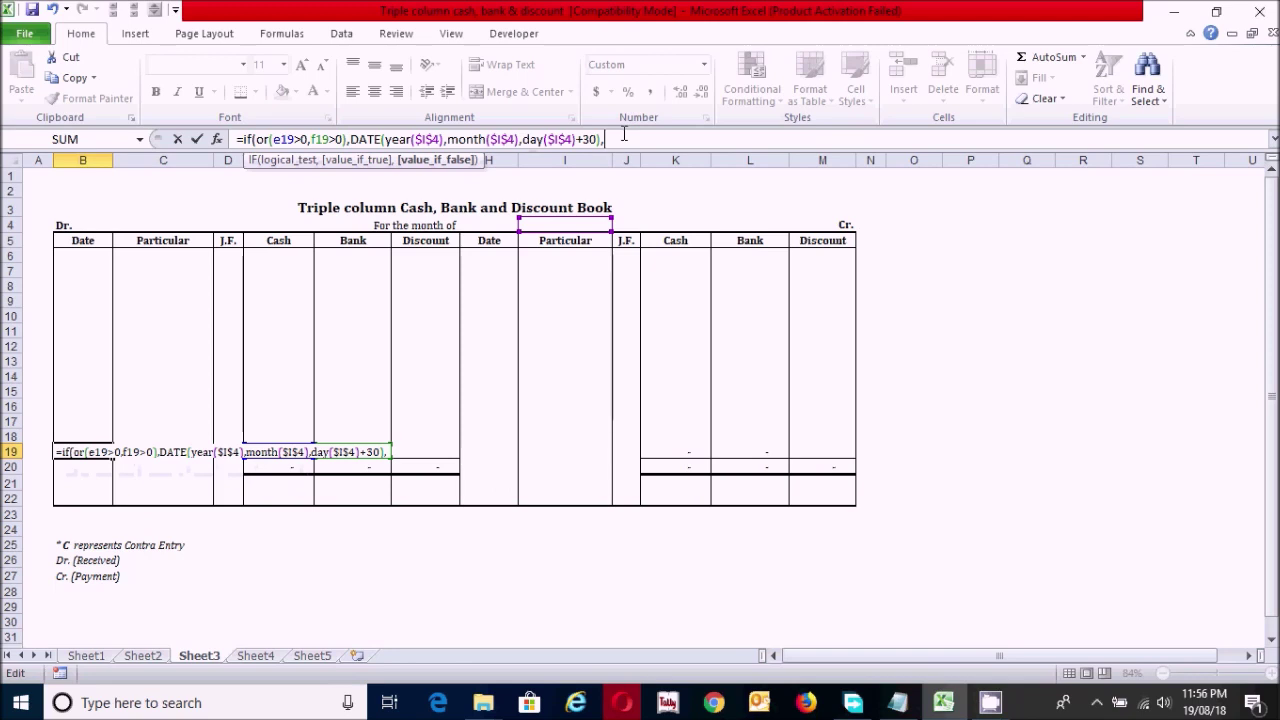
pyautogui.write('"")')
pyautogui.press('Return')
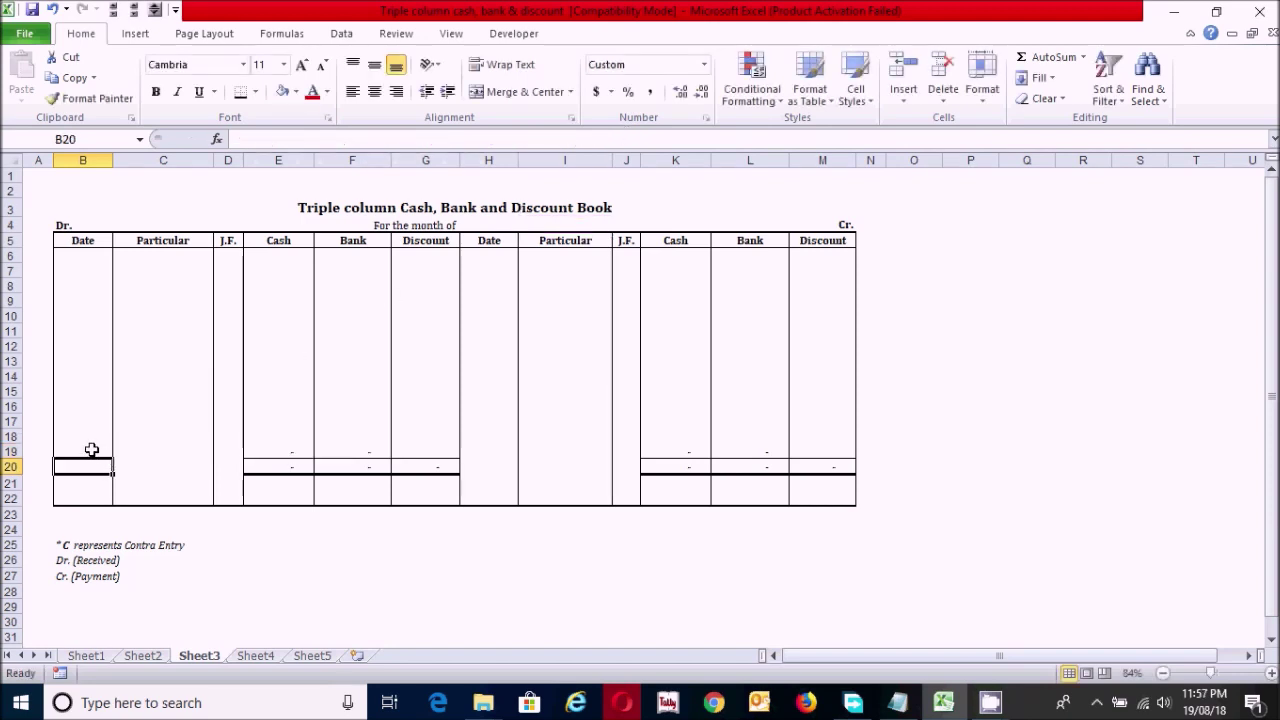
# Copy the balancing date formula from B19 to the credit-side Date cell H19.
pyautogui.click(96, 451)
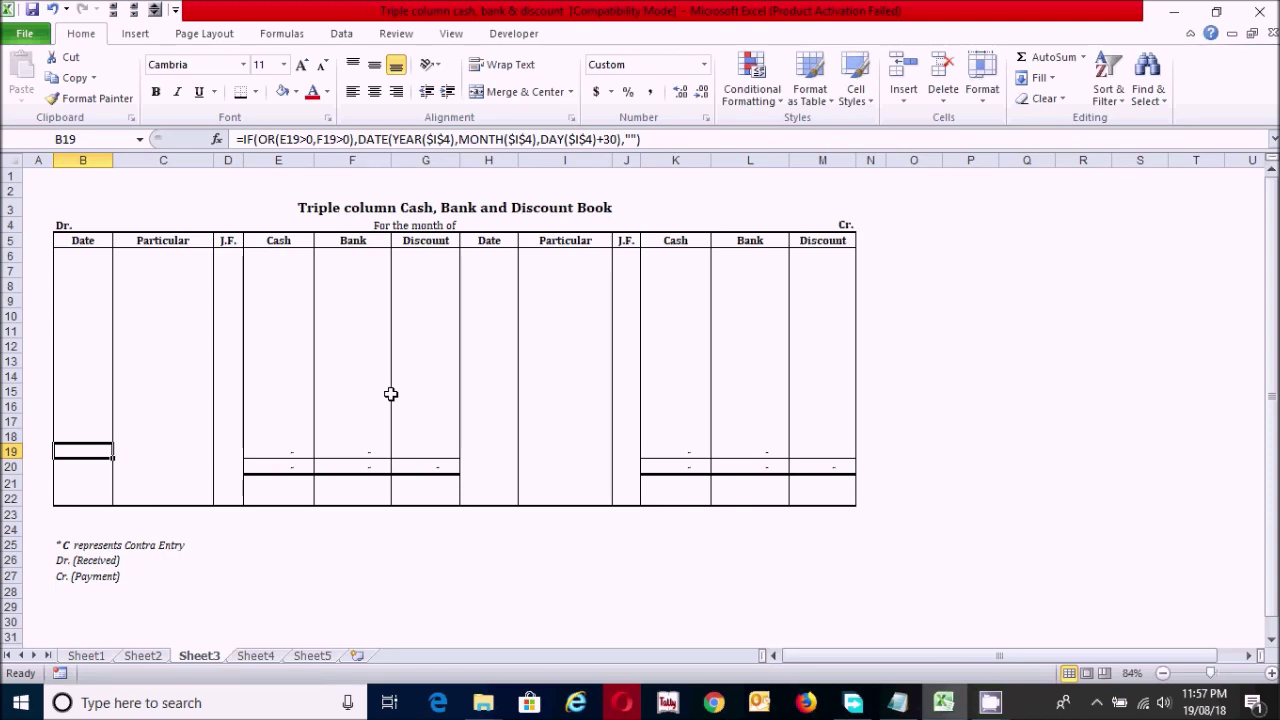
pyautogui.hotkey('ctrl', 'c')
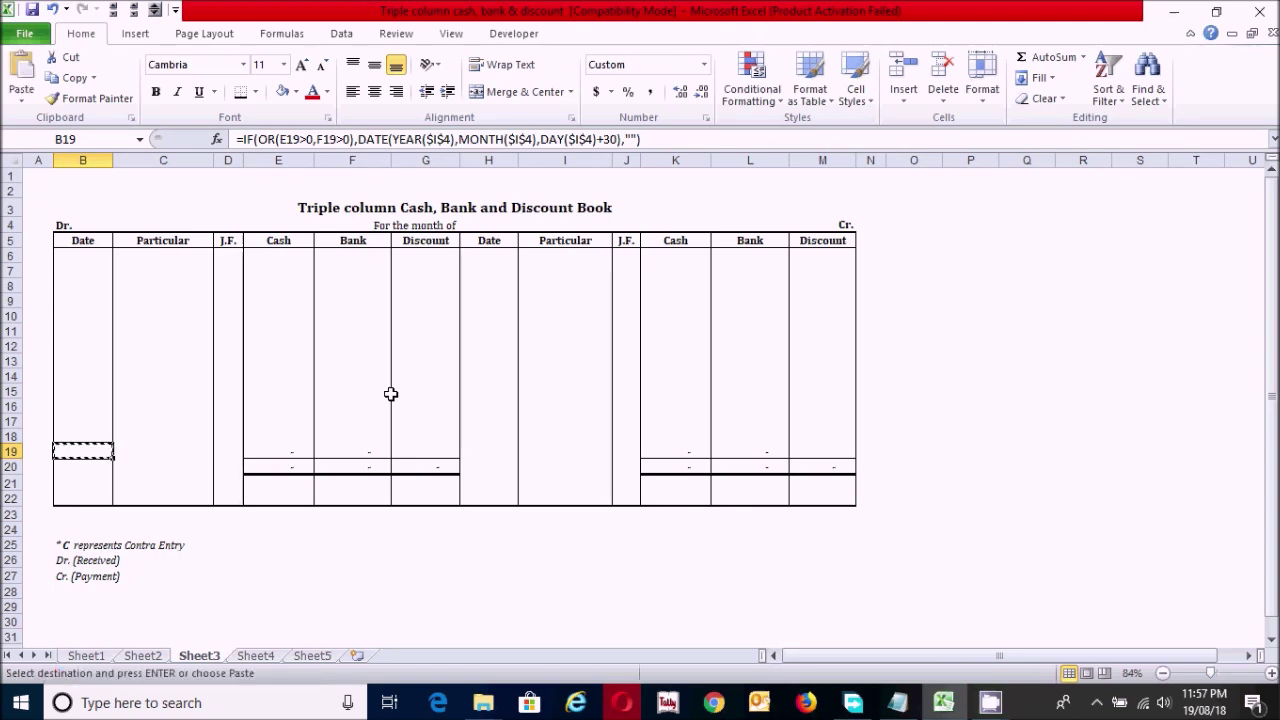
pyautogui.click(491, 446)
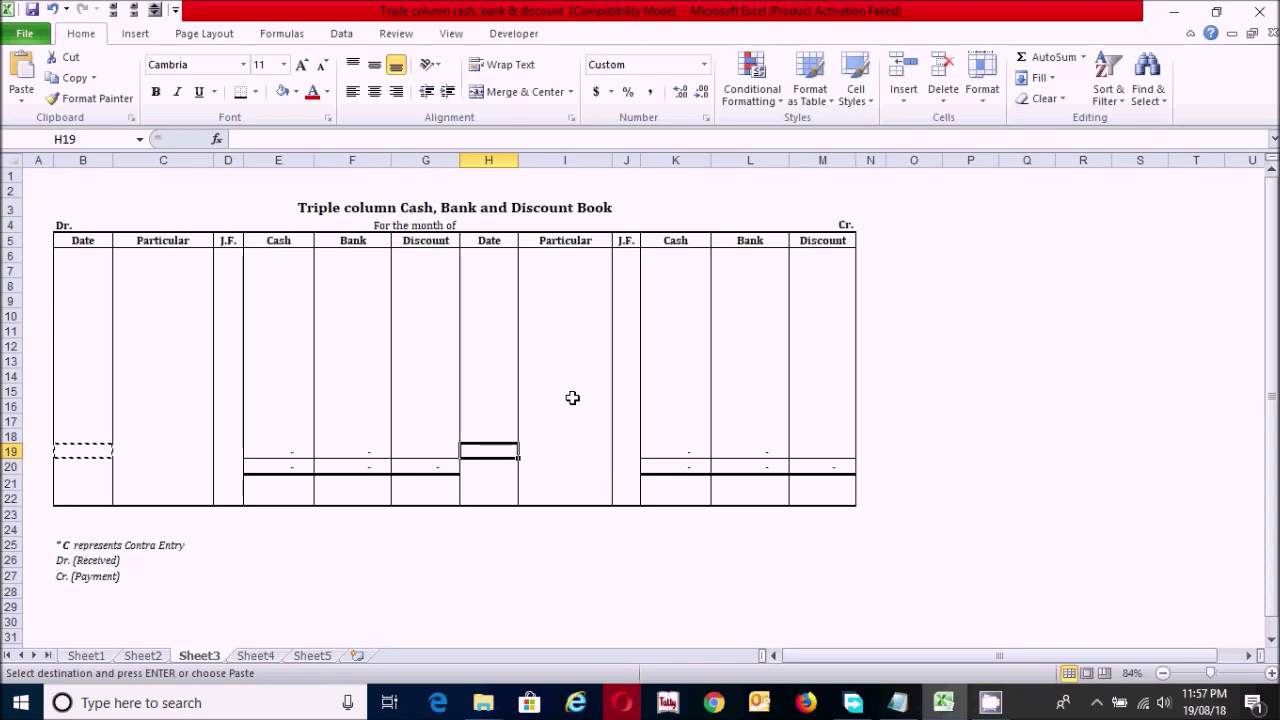
pyautogui.hotkey('ctrl', 'v')
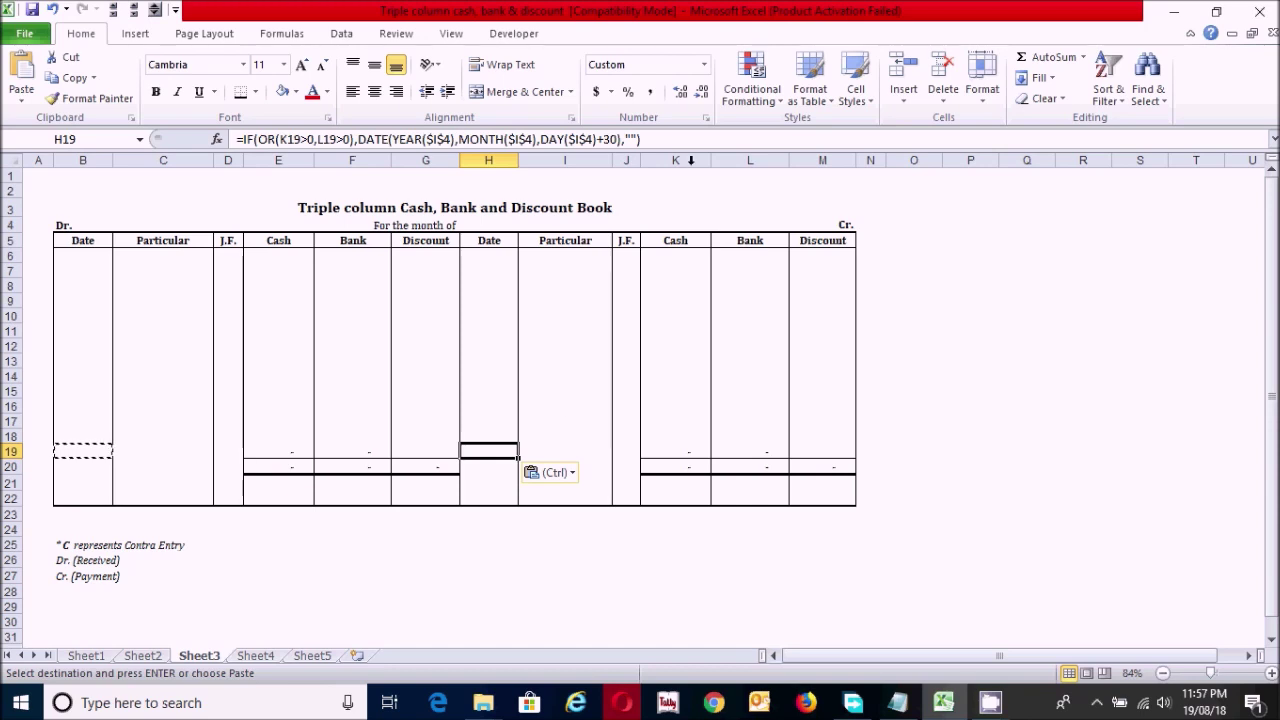
# Start an IF formula in the debit-side Particular cell C19 with the condition OR(E19>0,F19>0).
pyautogui.click(172, 448)
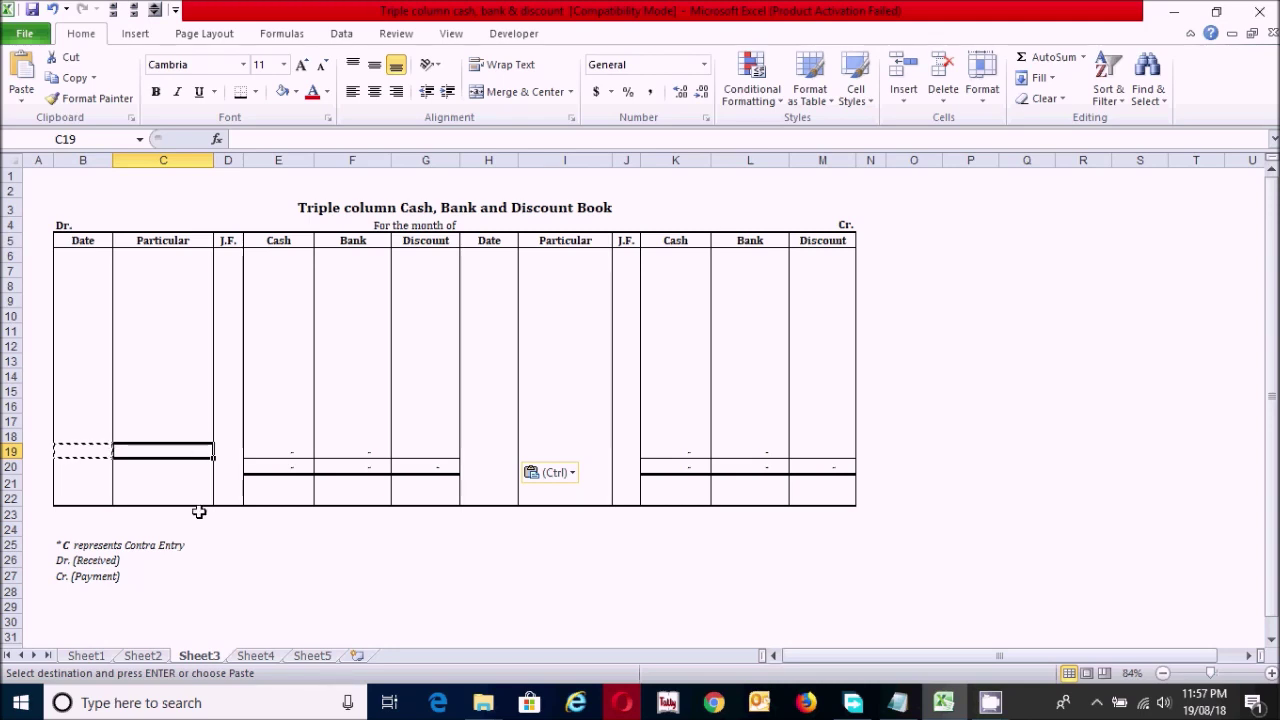
pyautogui.write('=')
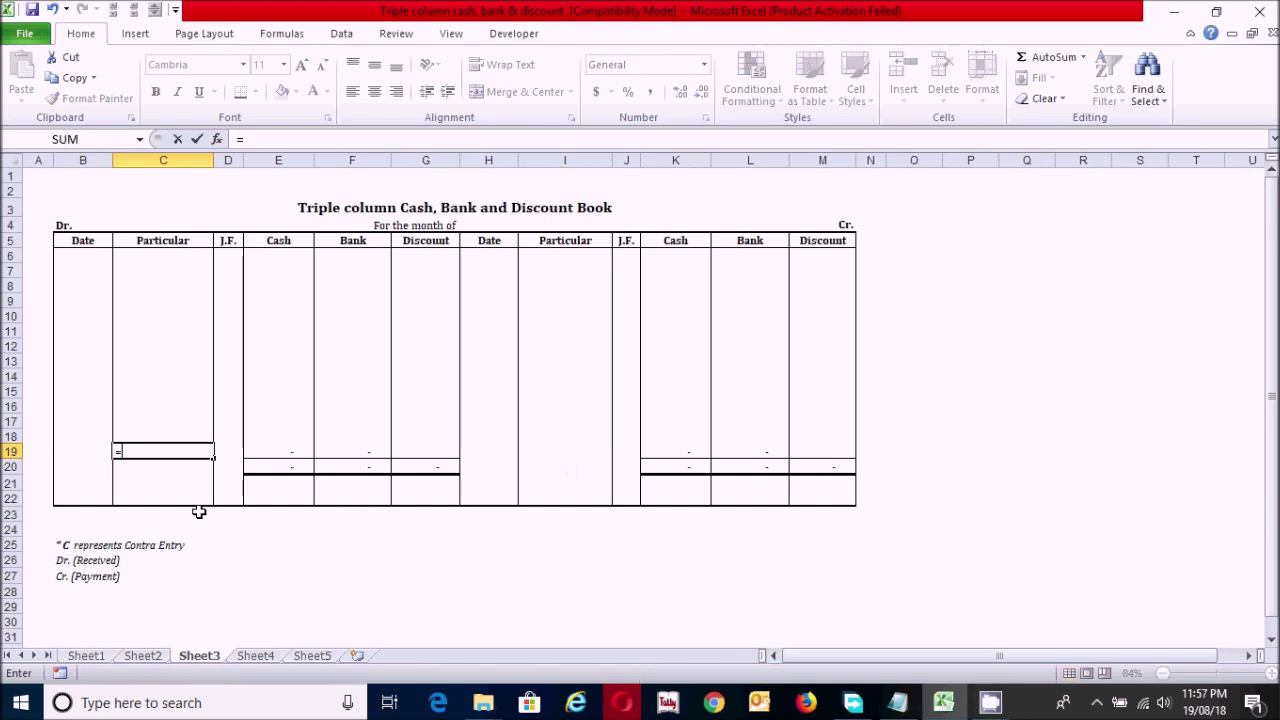
pyautogui.write('if(')
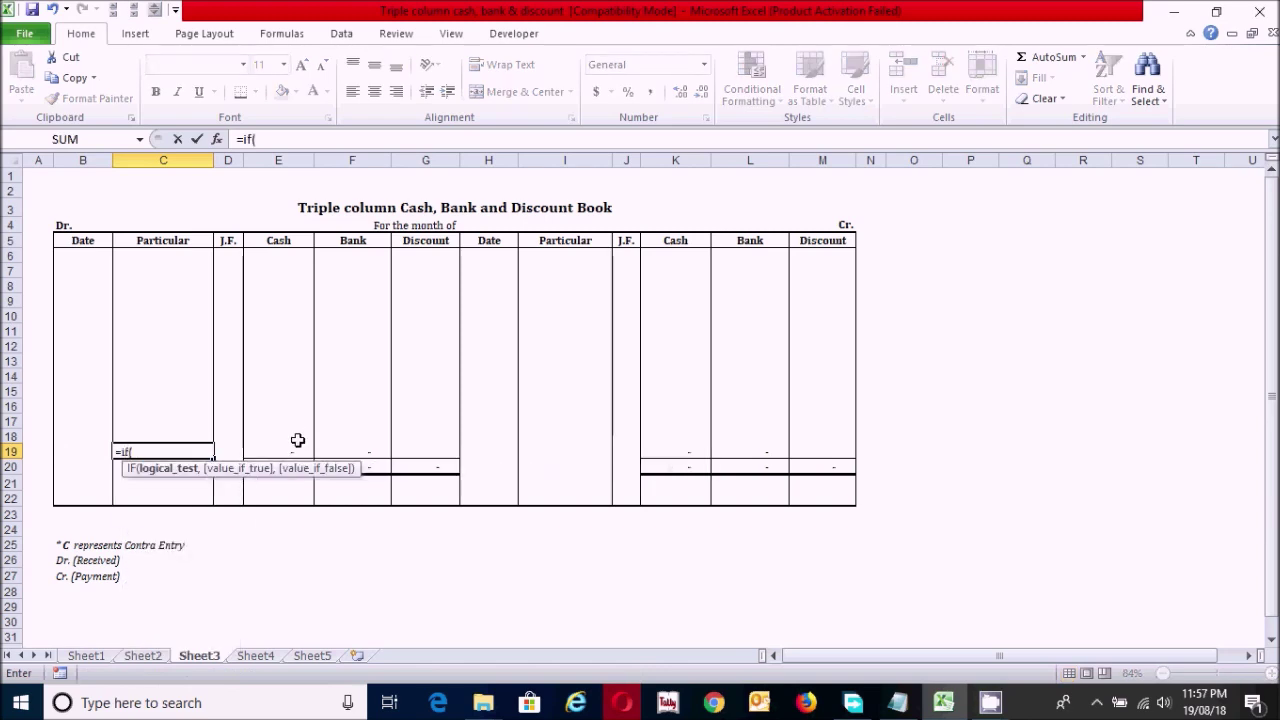
pyautogui.write('or(')
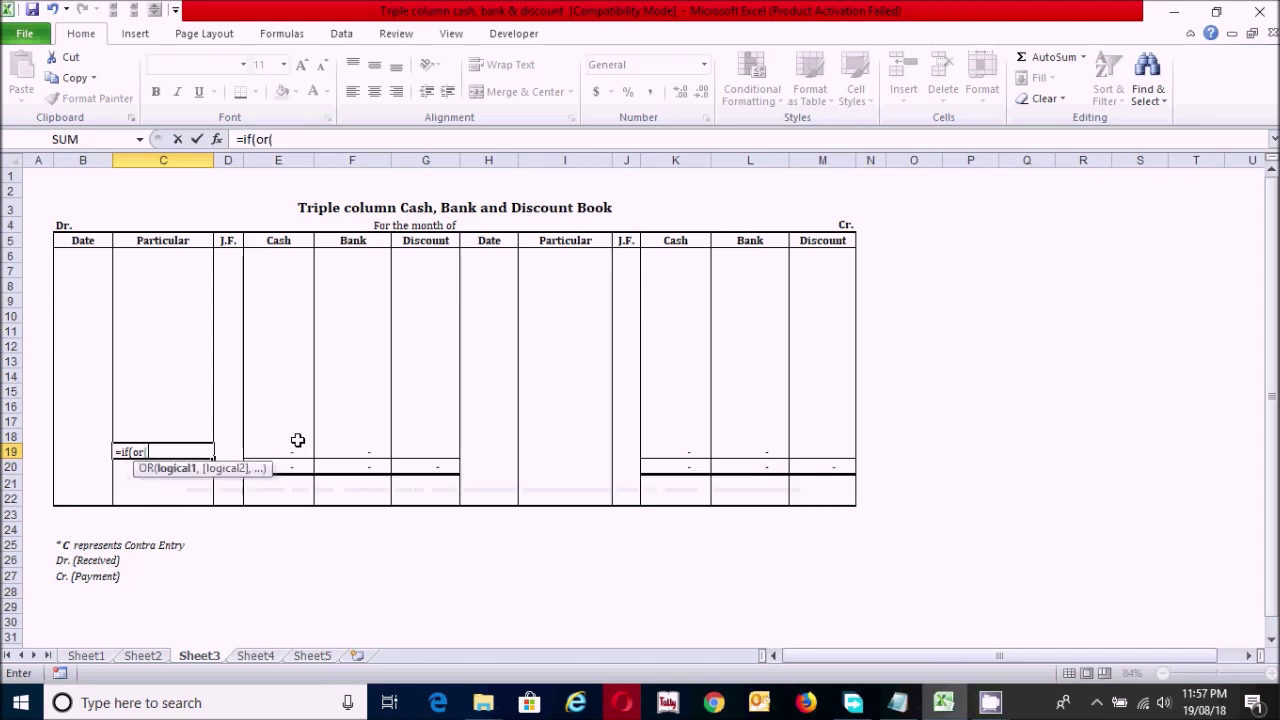
pyautogui.click(283, 448)
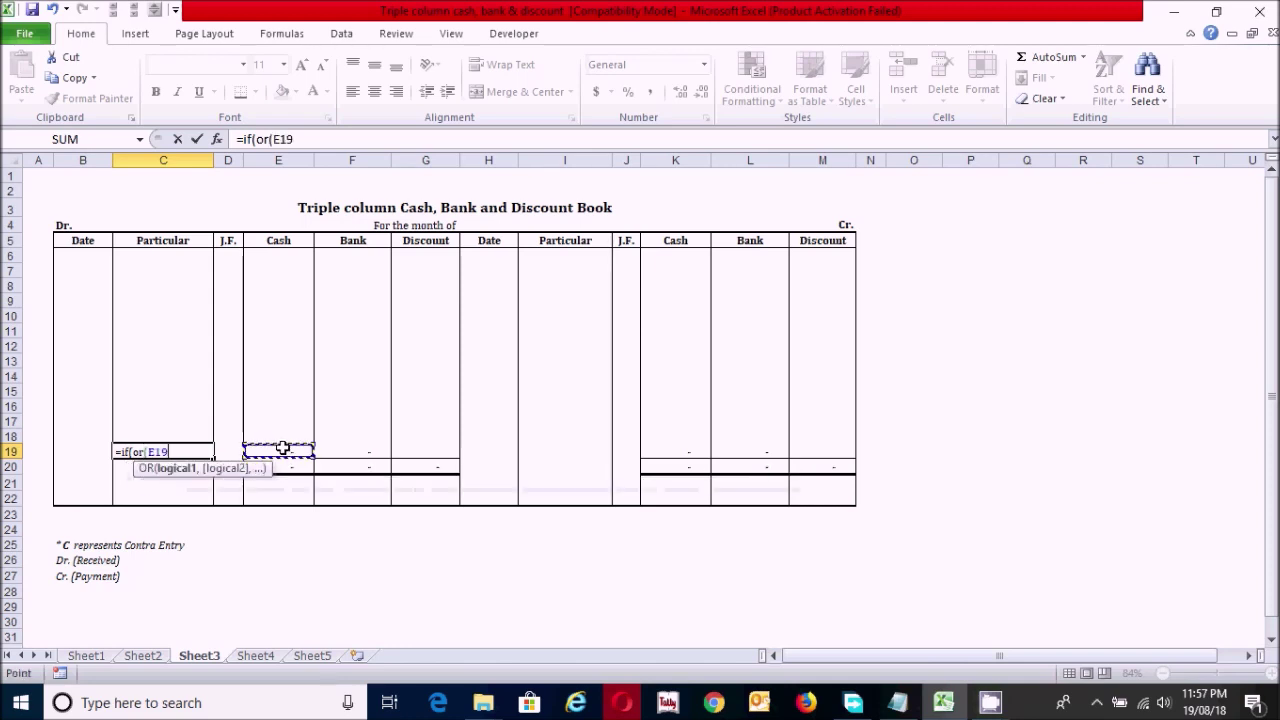
pyautogui.write('>0,')
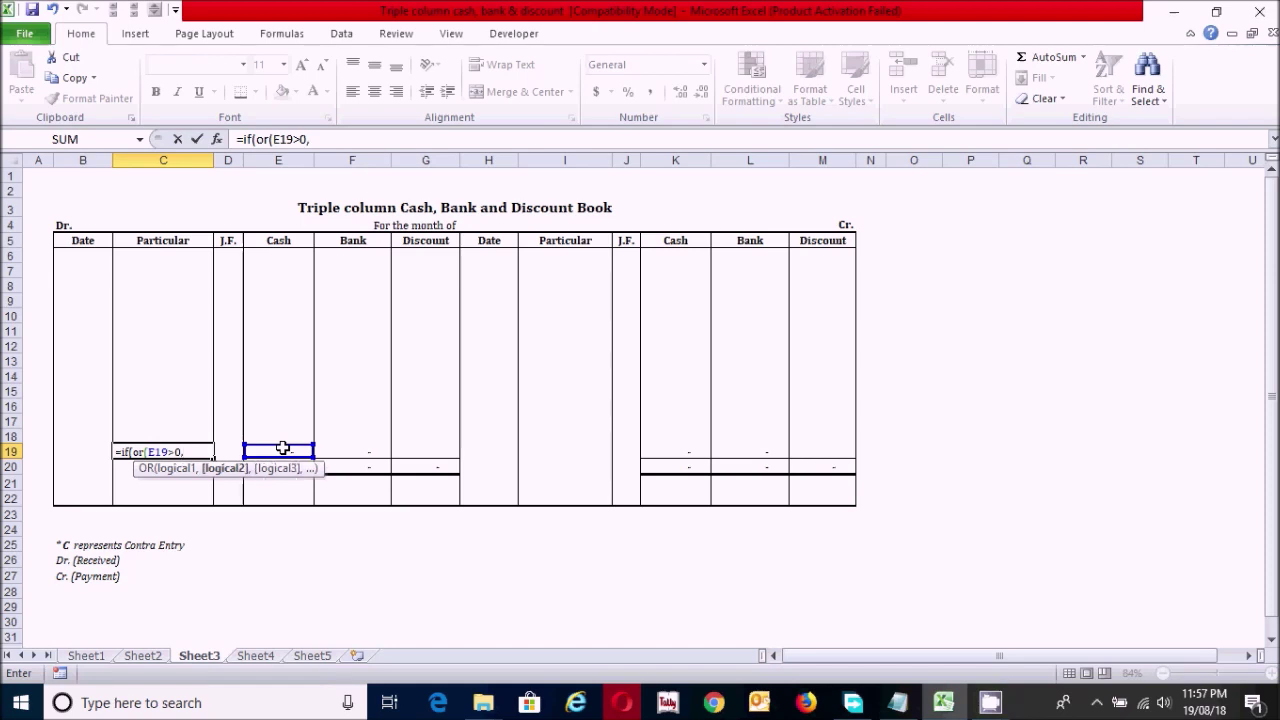
pyautogui.click(346, 451)
pyautogui.write('>0),')
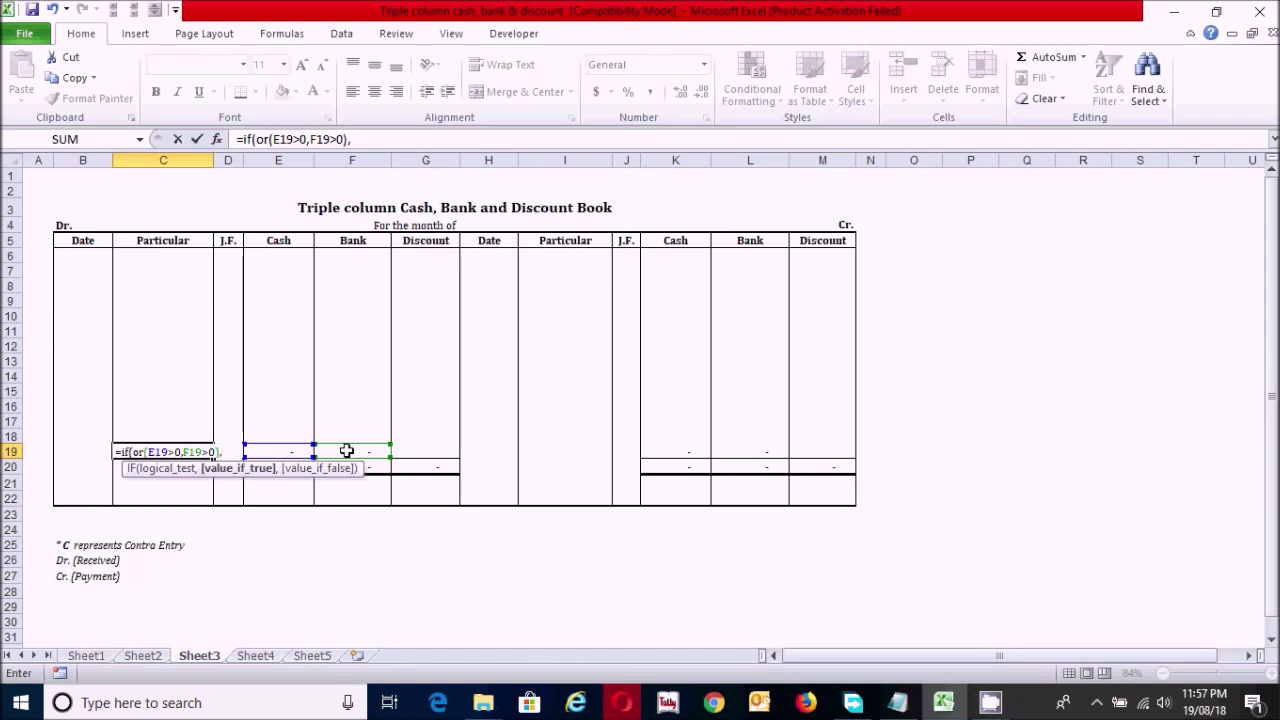
# Finish the IF formula in C19 with "To Balance c/d" as its value if true and empty text "" if false.
pyautogui.write('"To Balance c/d",')
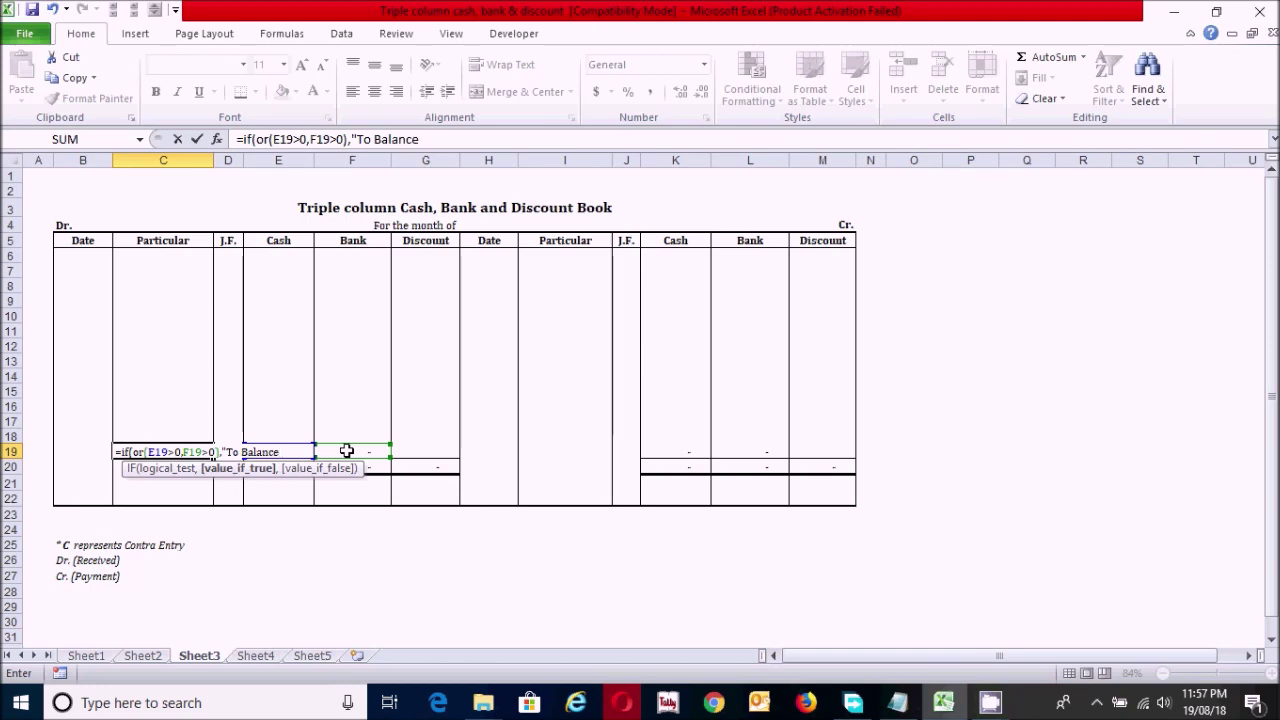
pyautogui.write('""')
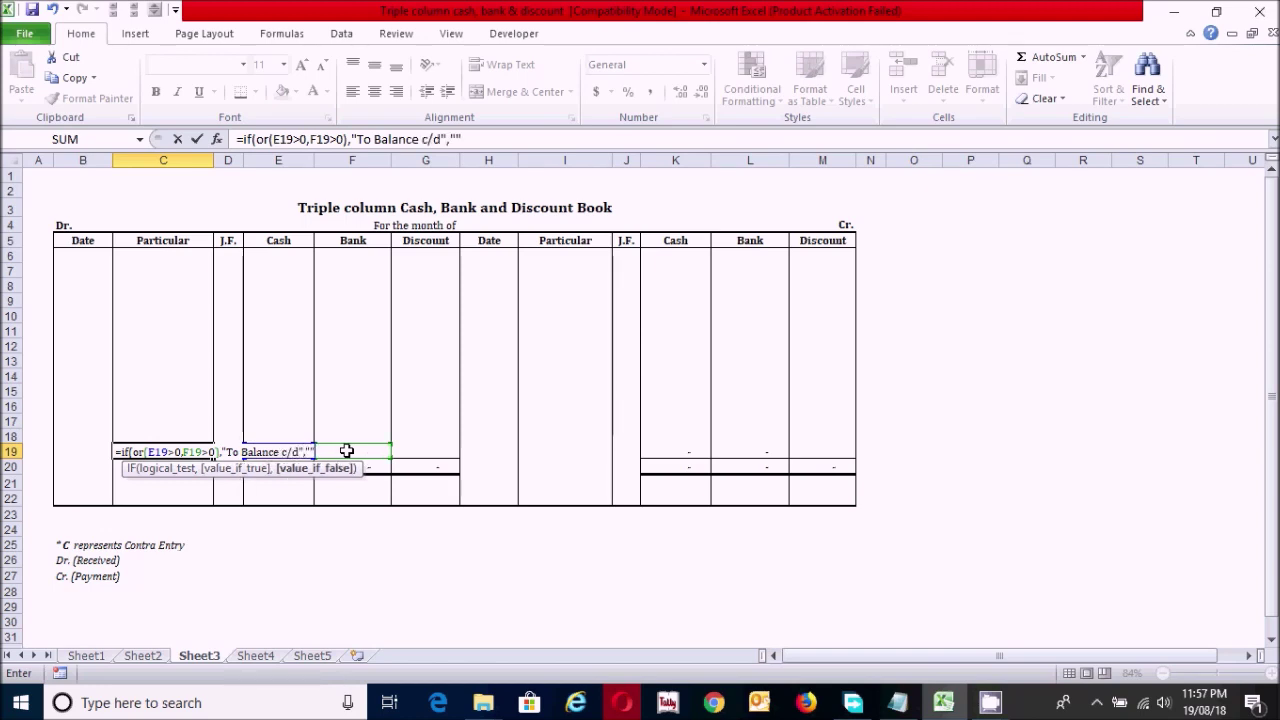
pyautogui.write(')')
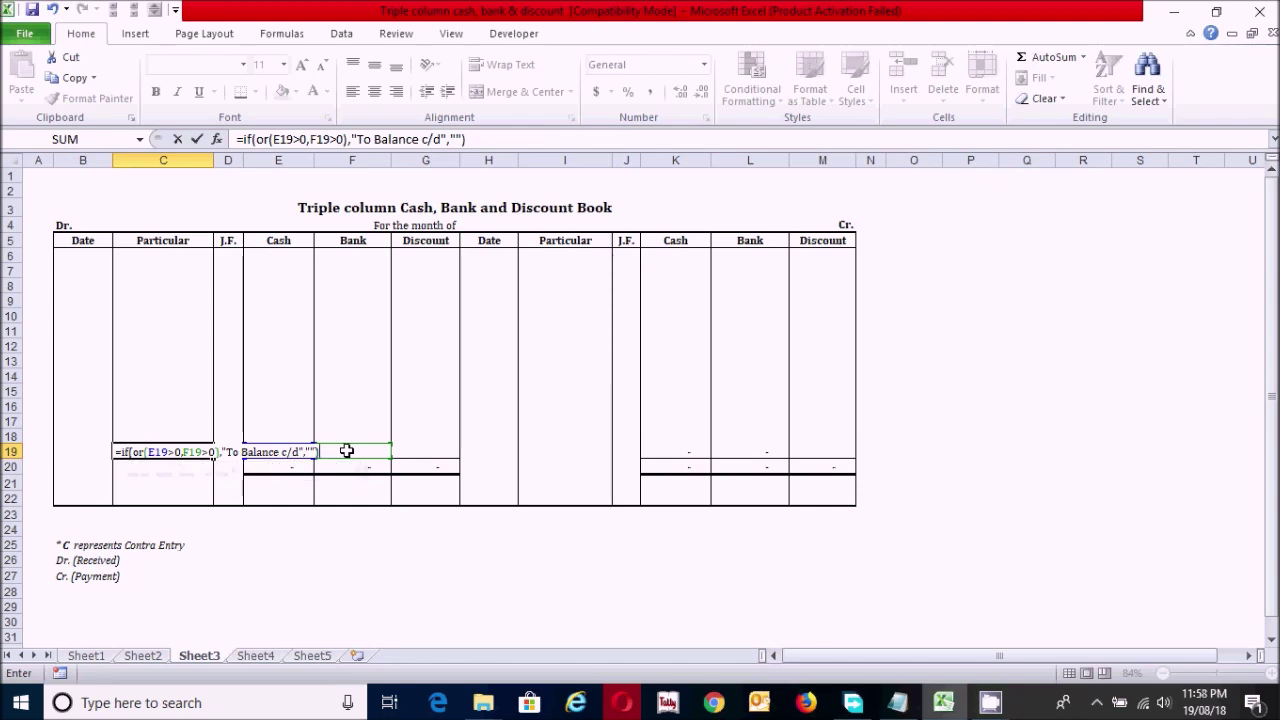
pyautogui.press('Return')
# Copy the balancing particulars formula from C19 to the credit-side Particular cell I19.
pyautogui.click(174, 446)
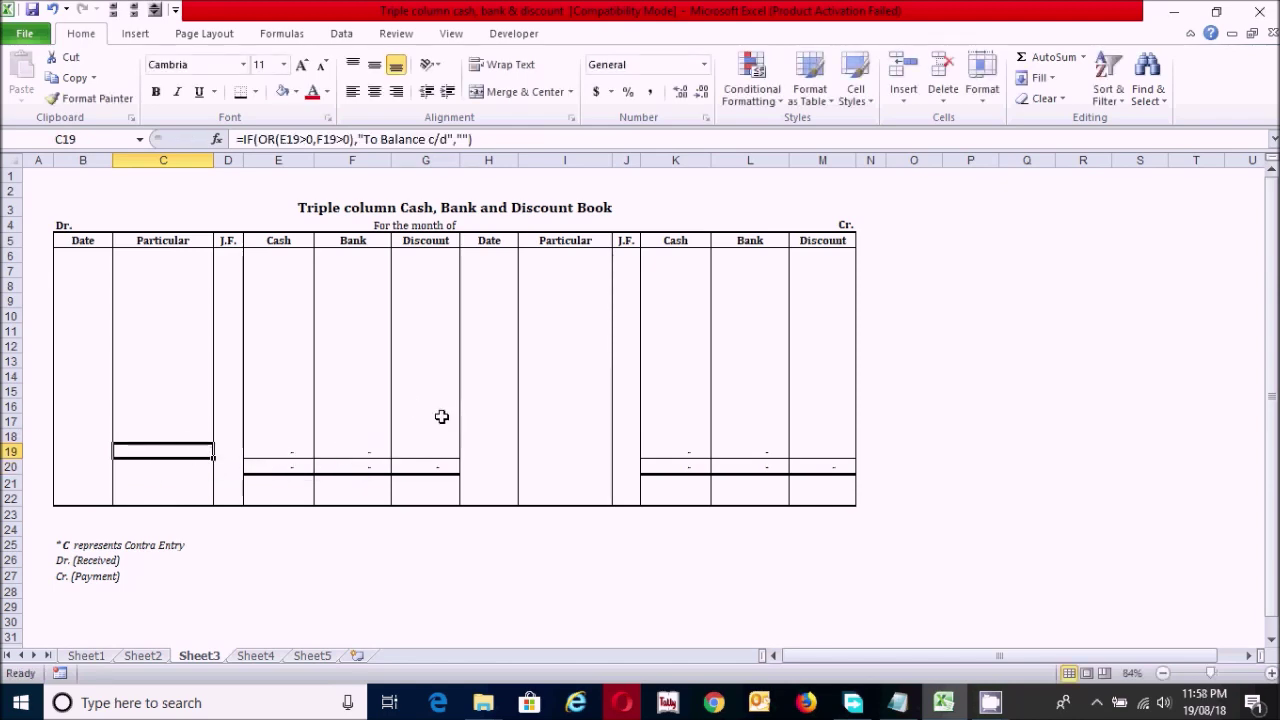
pyautogui.hotkey('ctrl', 'c')
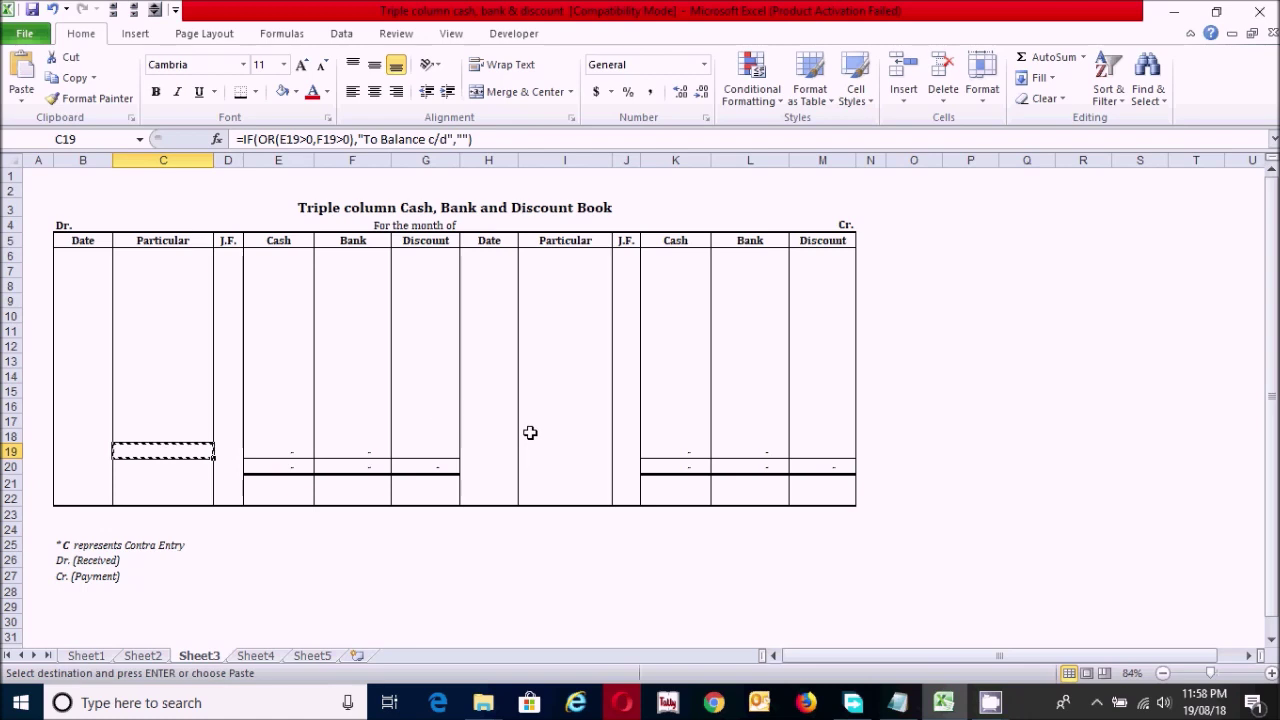
pyautogui.click(555, 450)
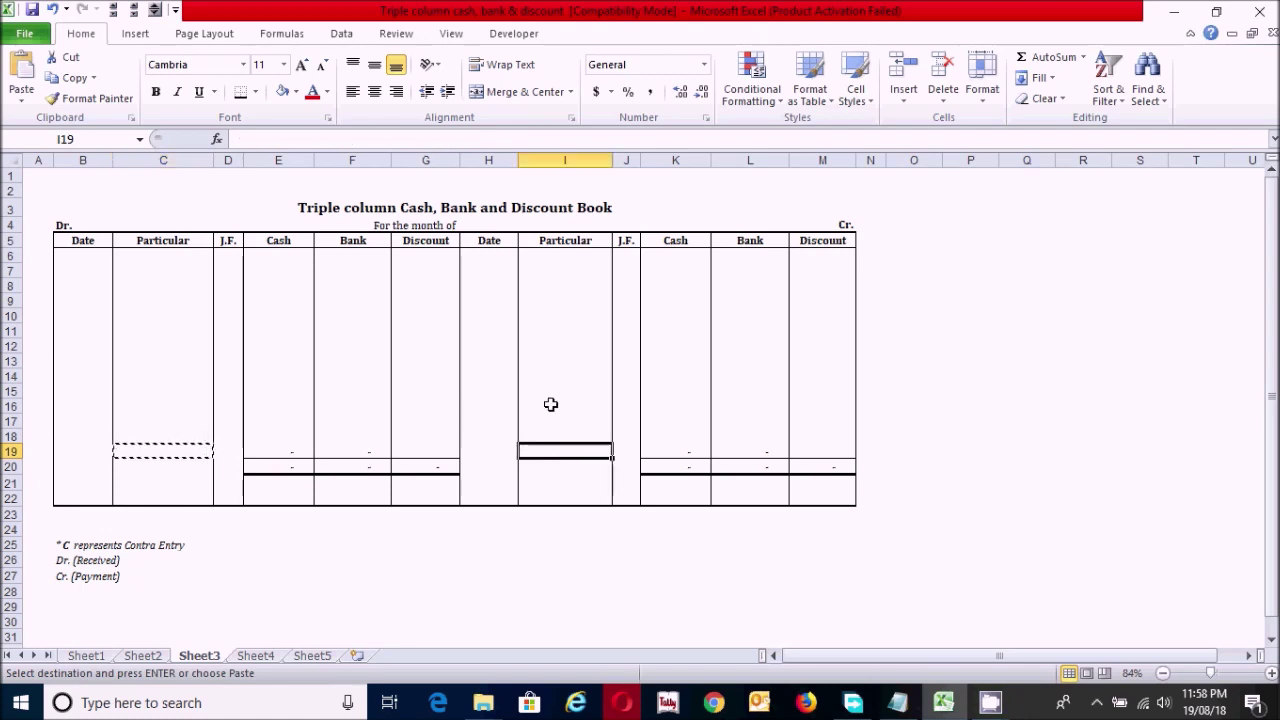
pyautogui.hotkey('ctrl', 'v')
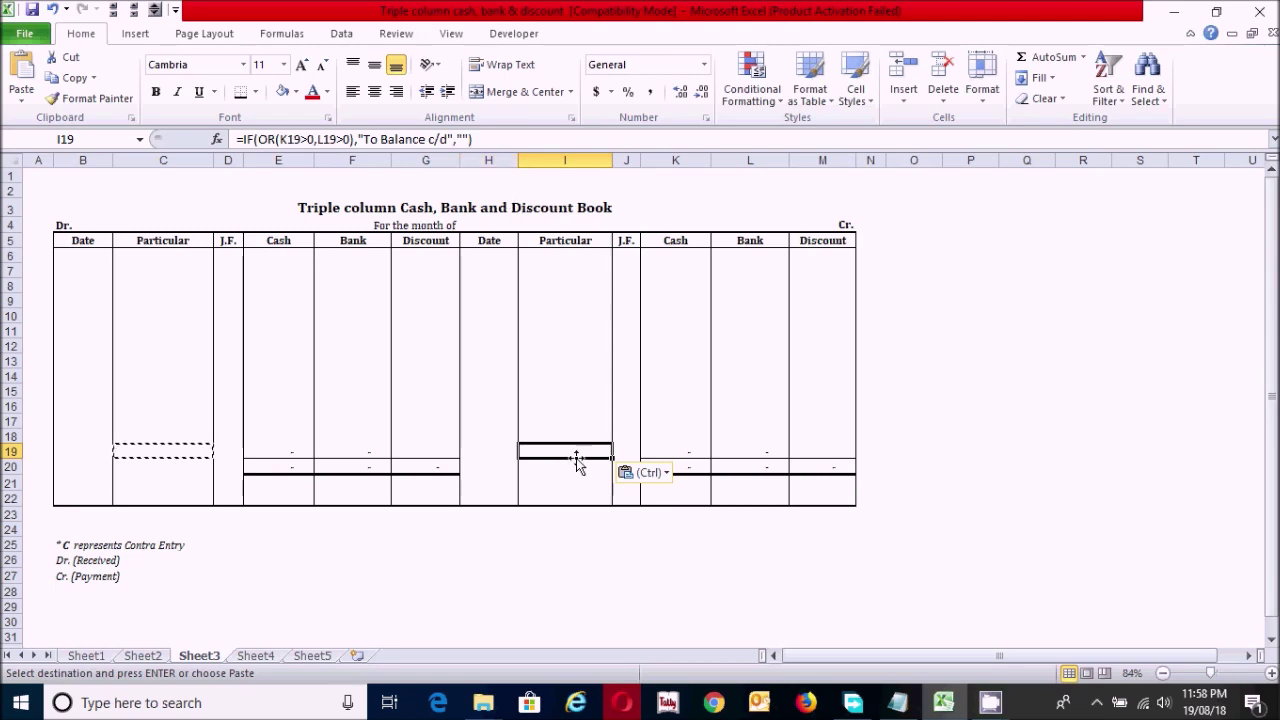
# Change the value-if-true text in the I19 formula to "By Balance c/d".
pyautogui.click(484, 141)
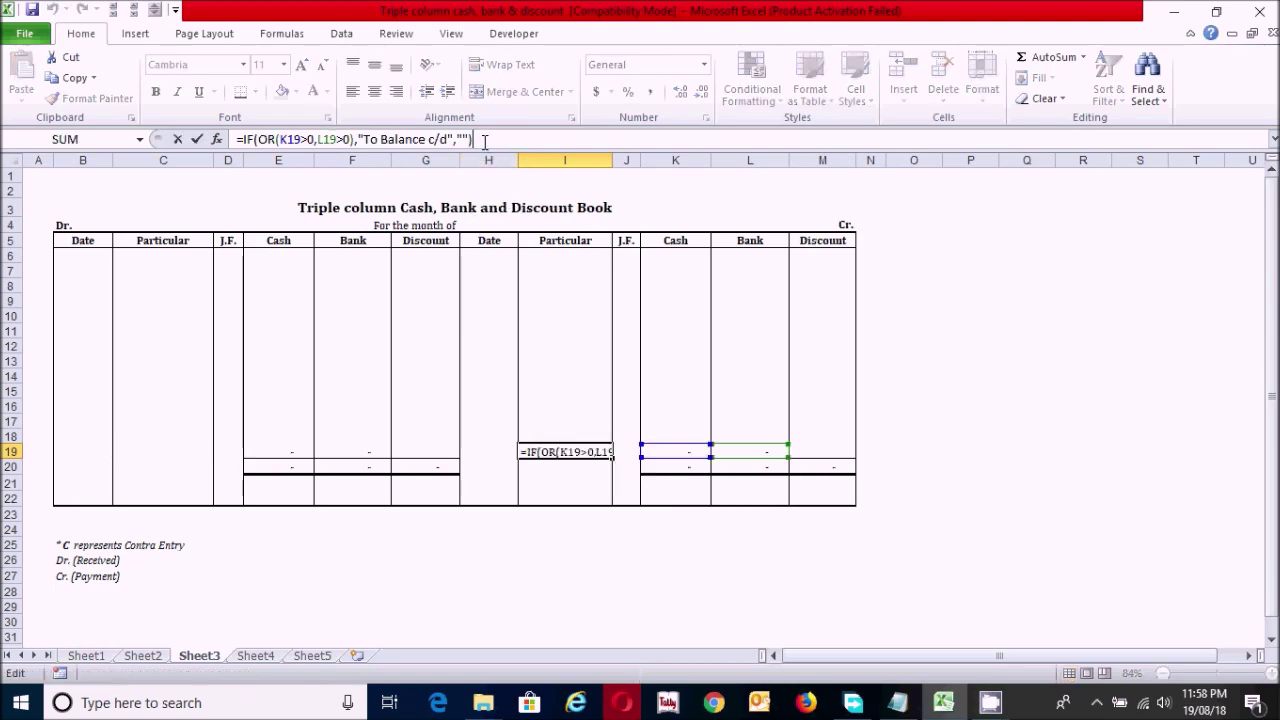
pyautogui.click(371, 140)
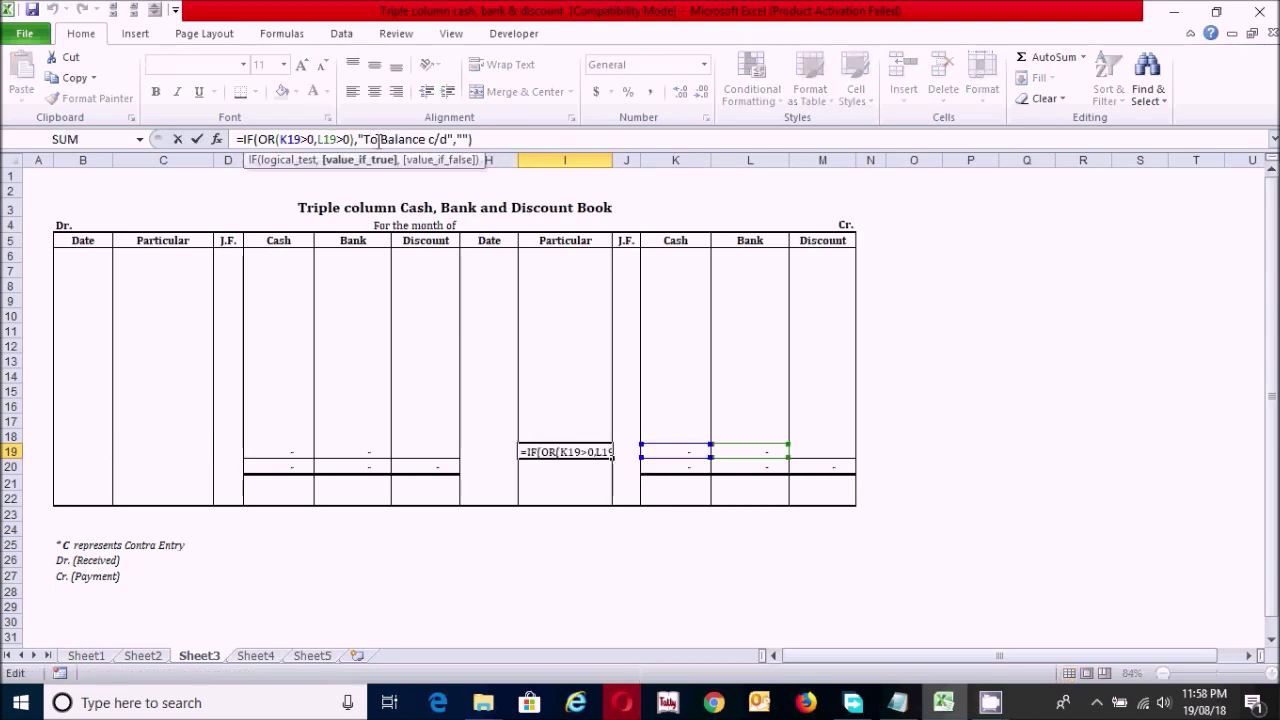
pyautogui.press('BackSpace')
pyautogui.press('BackSpace')
pyautogui.write('By')
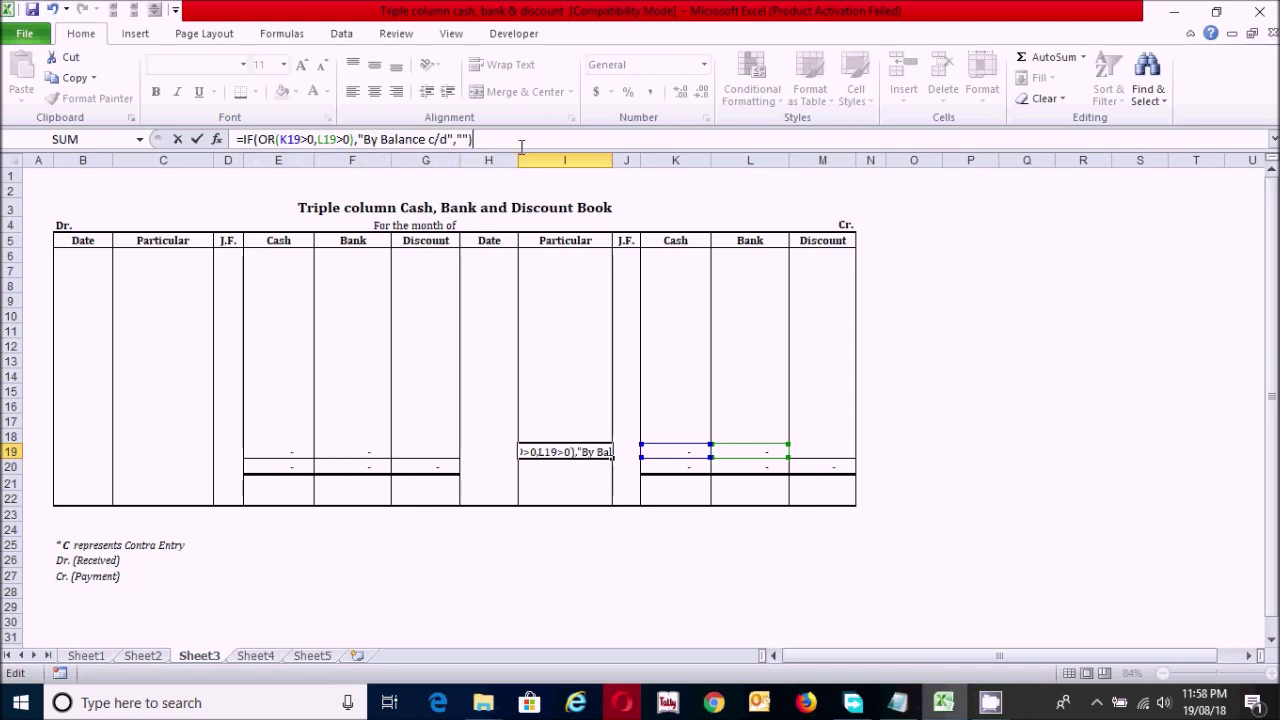
pyautogui.press('Return')
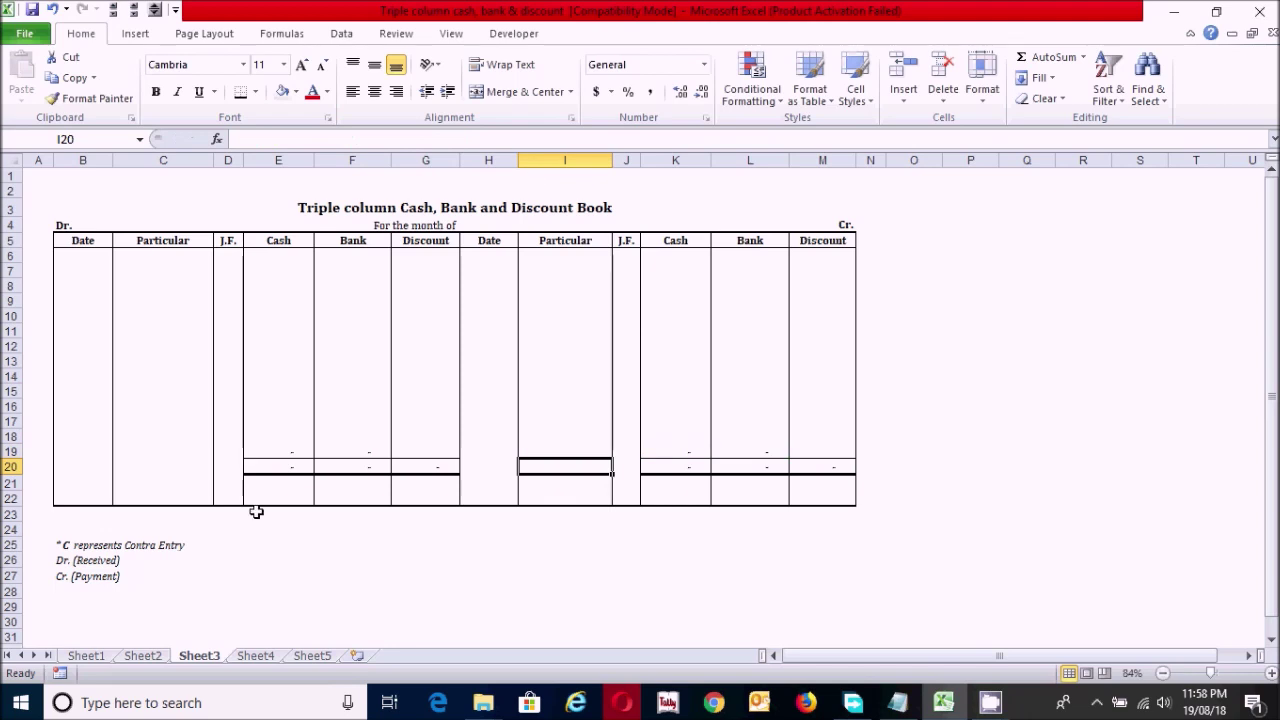
# Enter the formula =IF(H19="","",H19+1) in the debit-side Date cell B21.
pyautogui.click(105, 485)
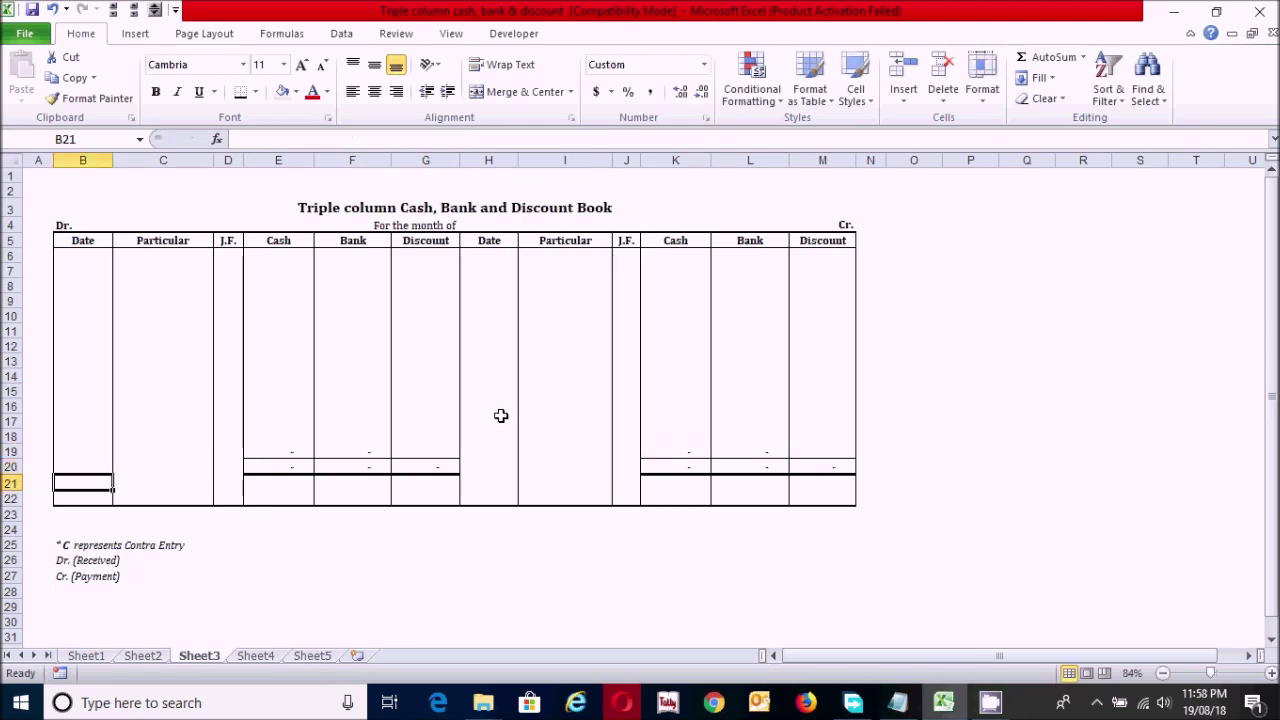
pyautogui.write('=')
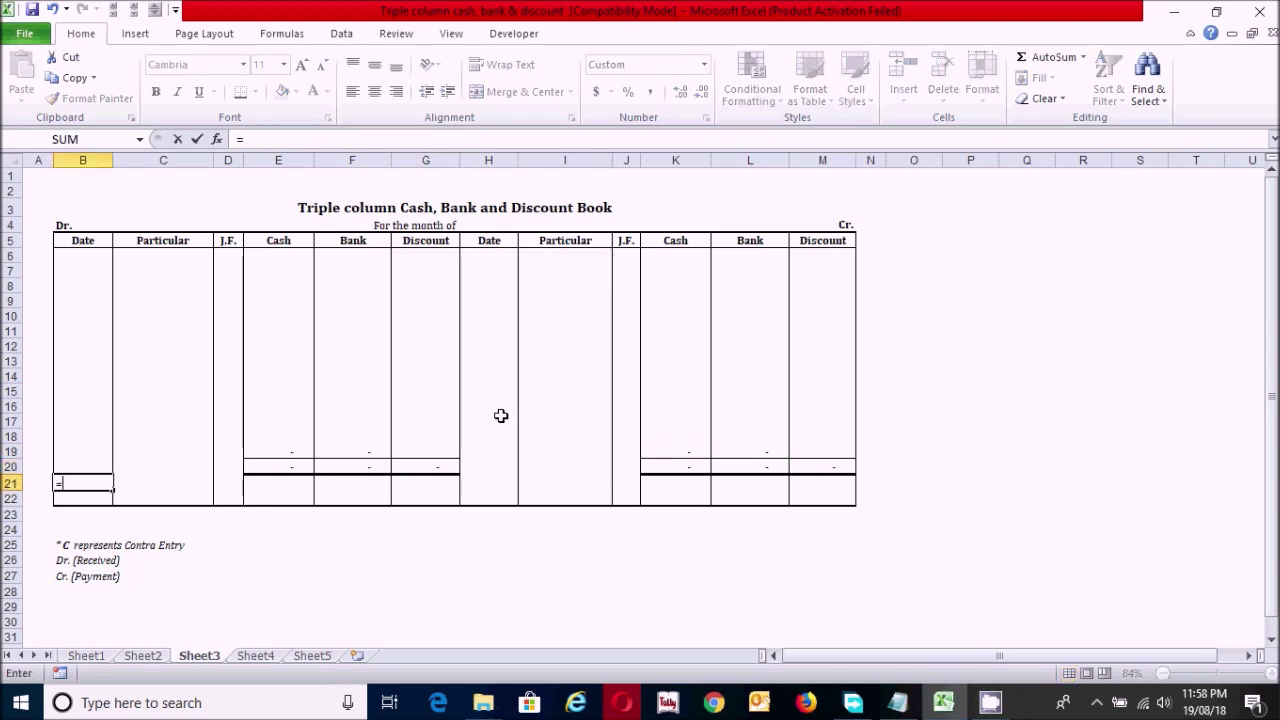
pyautogui.write('if(')
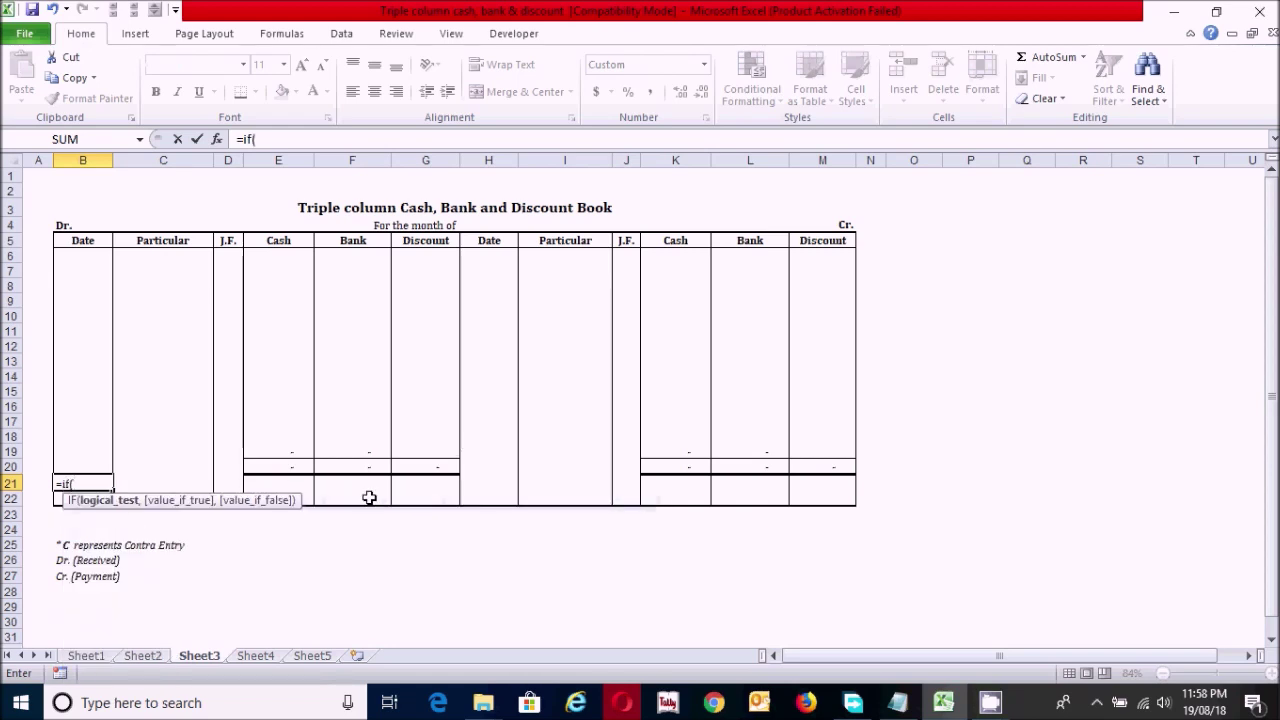
pyautogui.click(489, 447)
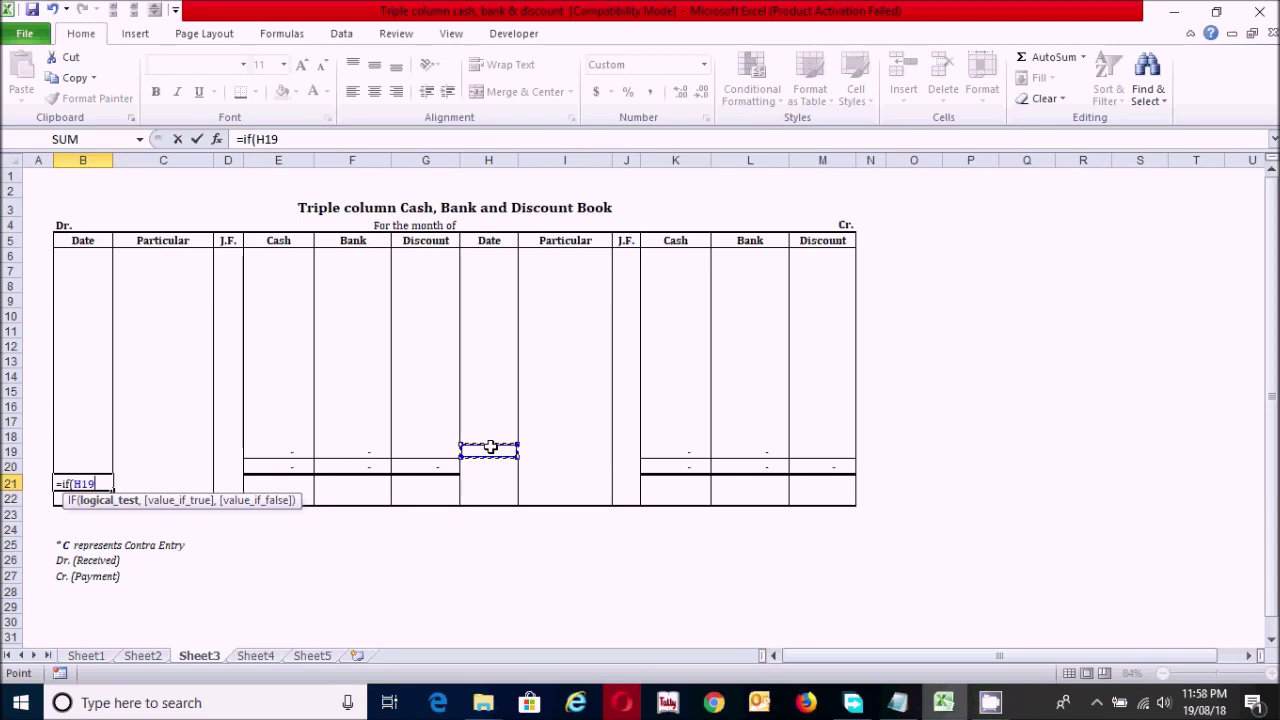
pyautogui.write('>')
pyautogui.write('""')
pyautogui.write(',"",')
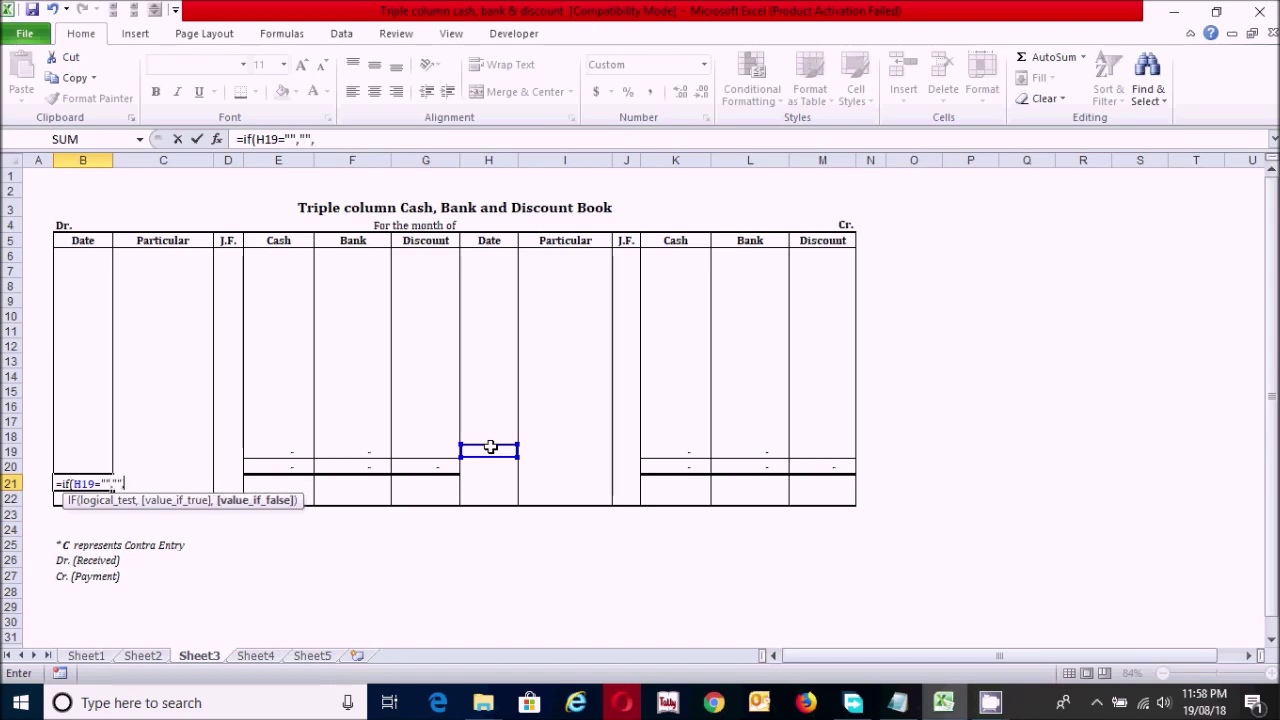
pyautogui.write('H19')
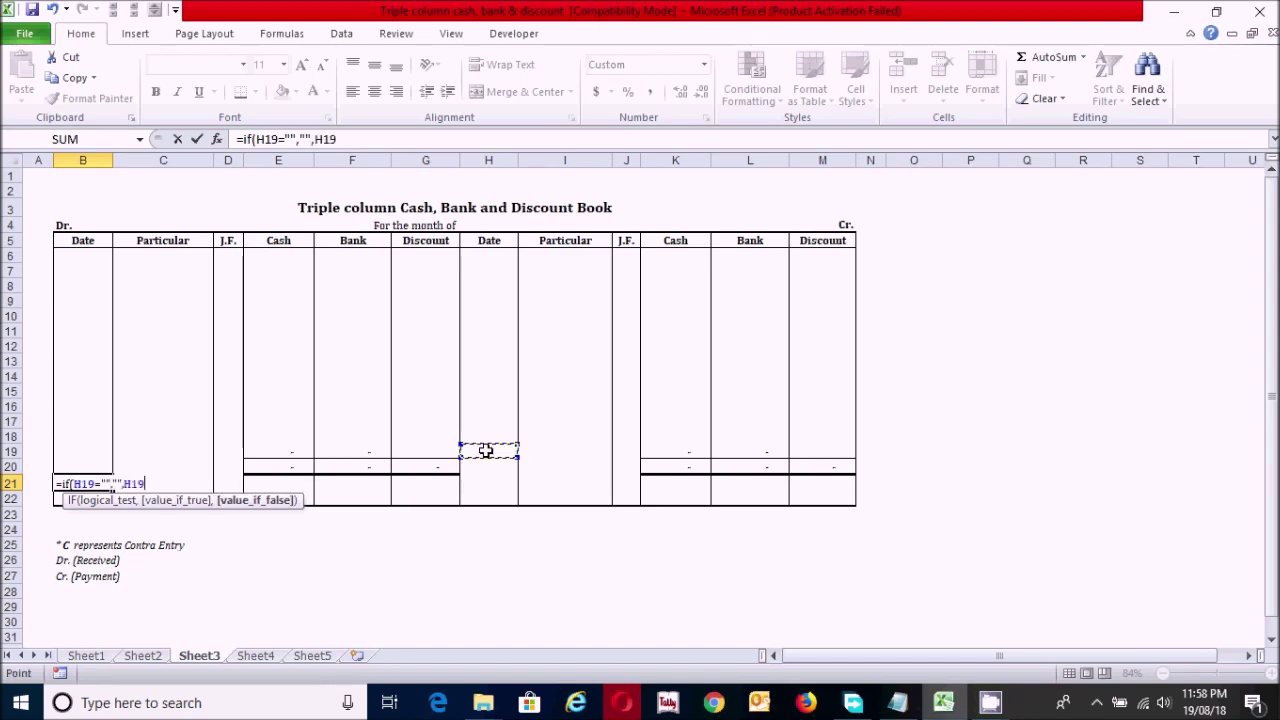
pyautogui.write('+1')
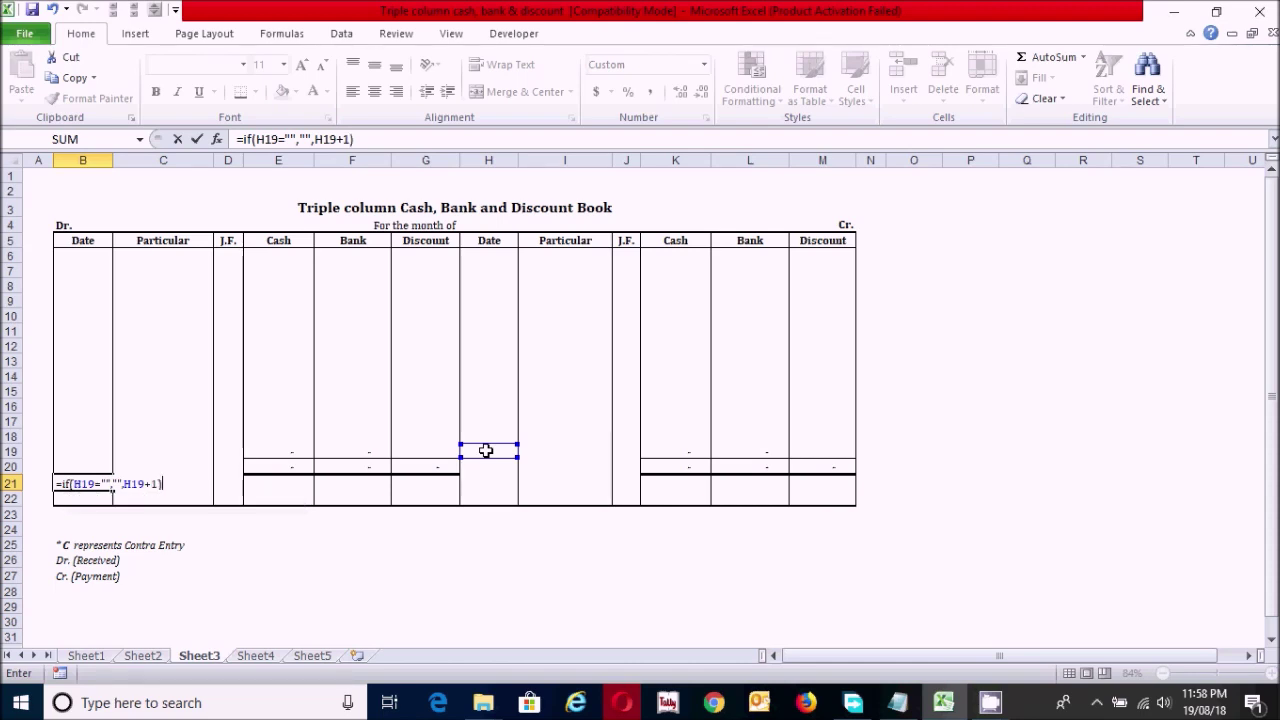
pyautogui.press('Return')
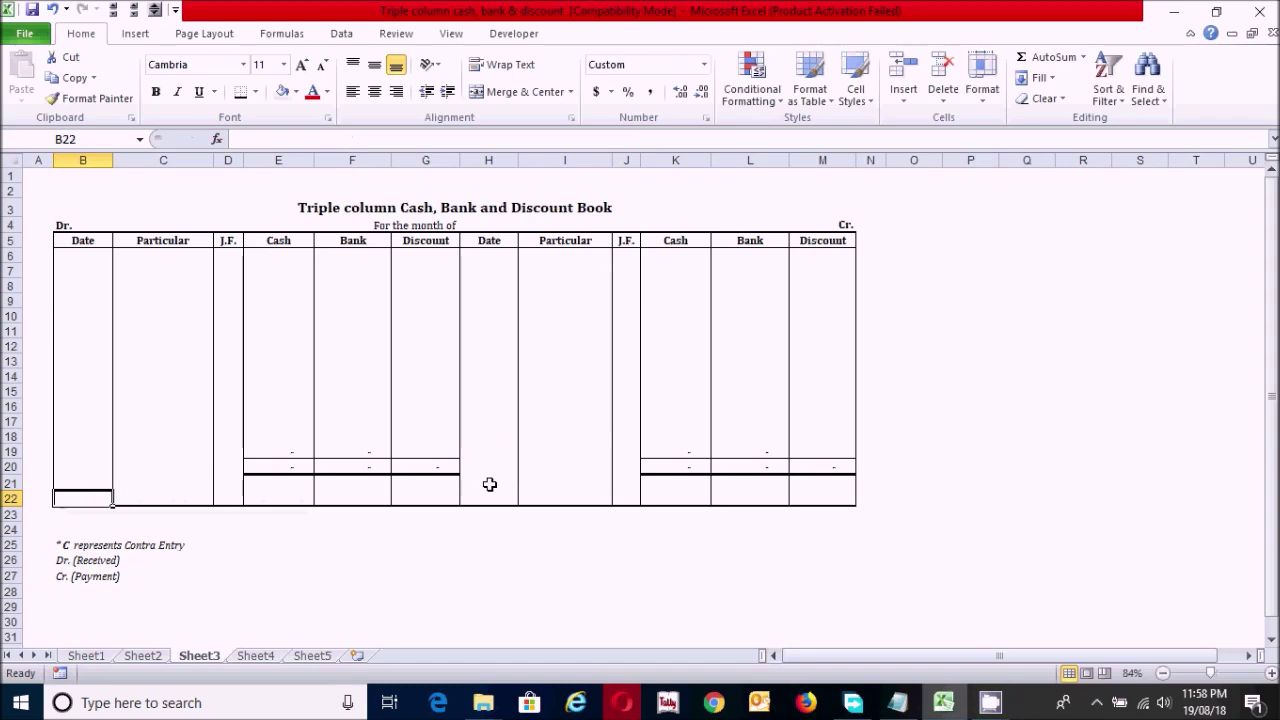
# Enter the formula =IF(B19="","",B19+1) in the credit-side Date cell H21.
pyautogui.click(489, 484)
pyautogui.write('=')
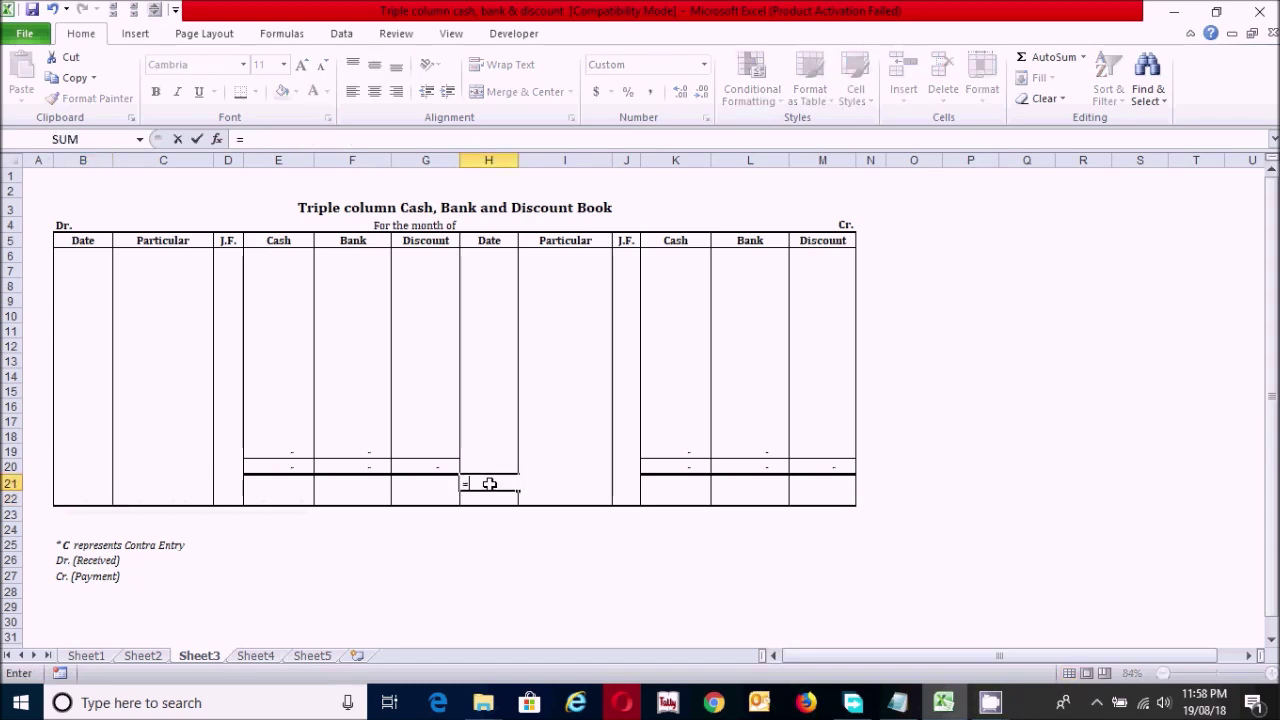
pyautogui.write('if(')
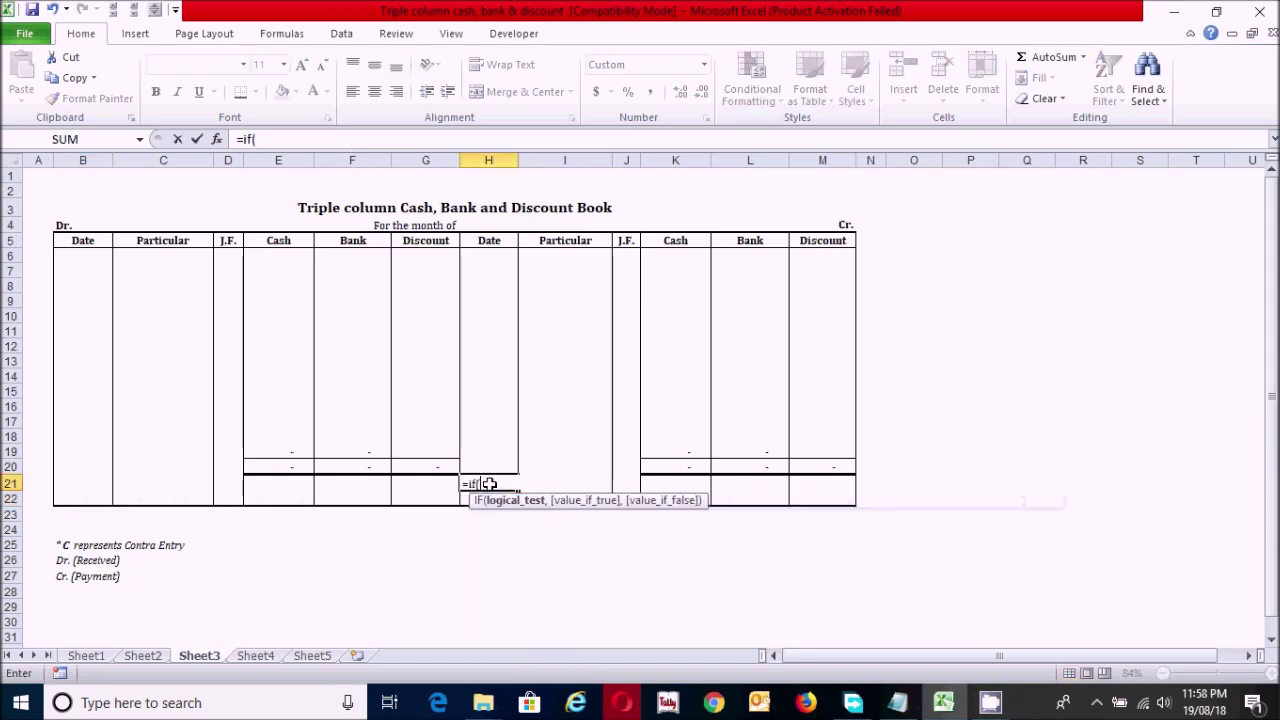
pyautogui.click(82, 451)
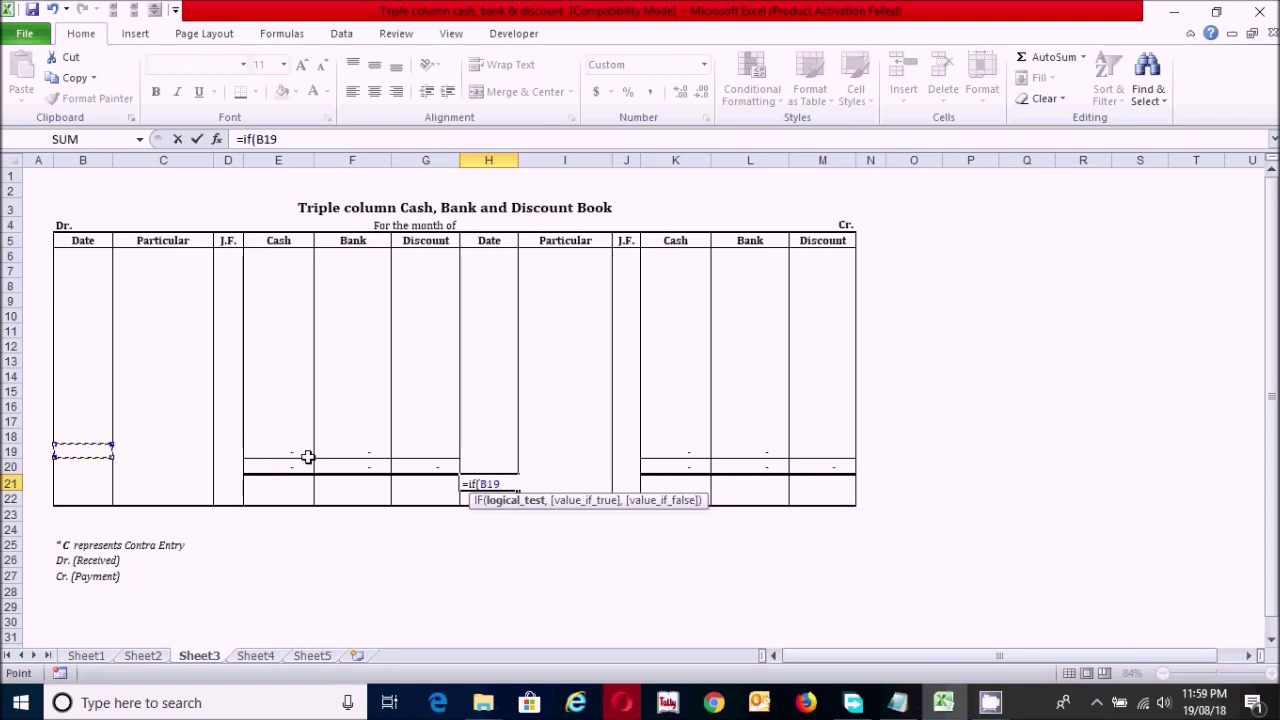
pyautogui.write('="","",')
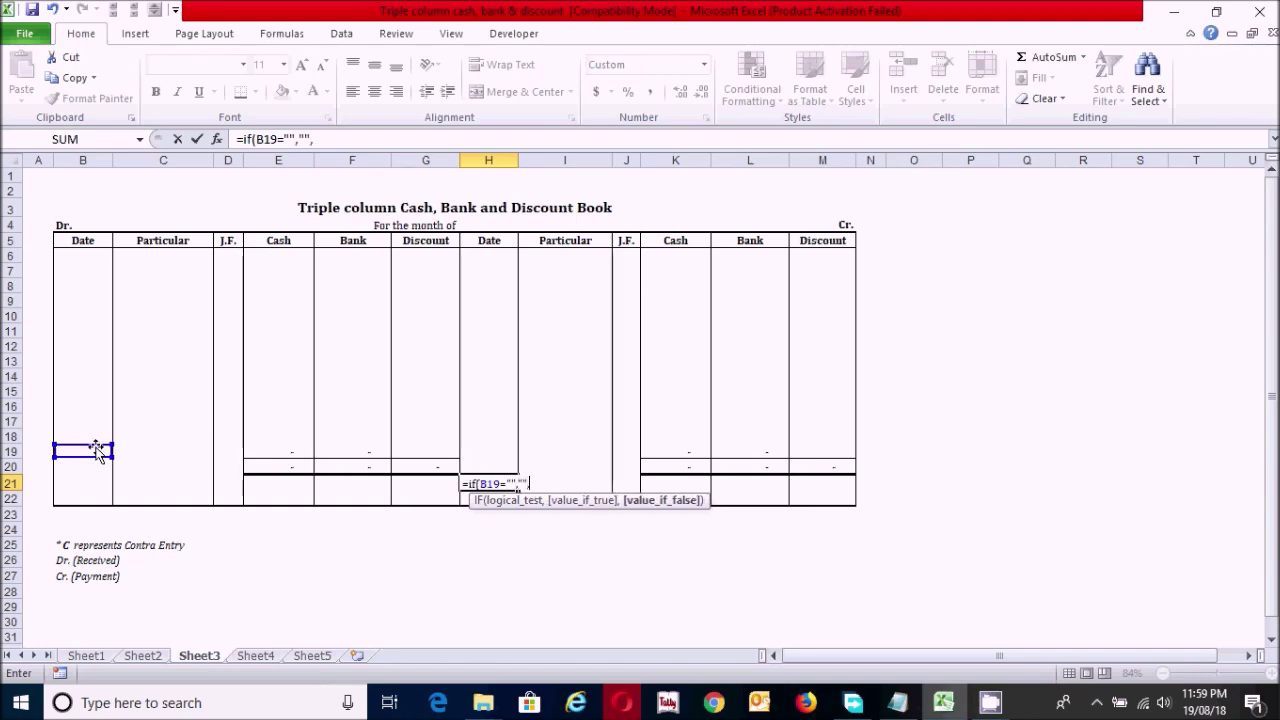
pyautogui.click(91, 451)
pyautogui.write('+1')
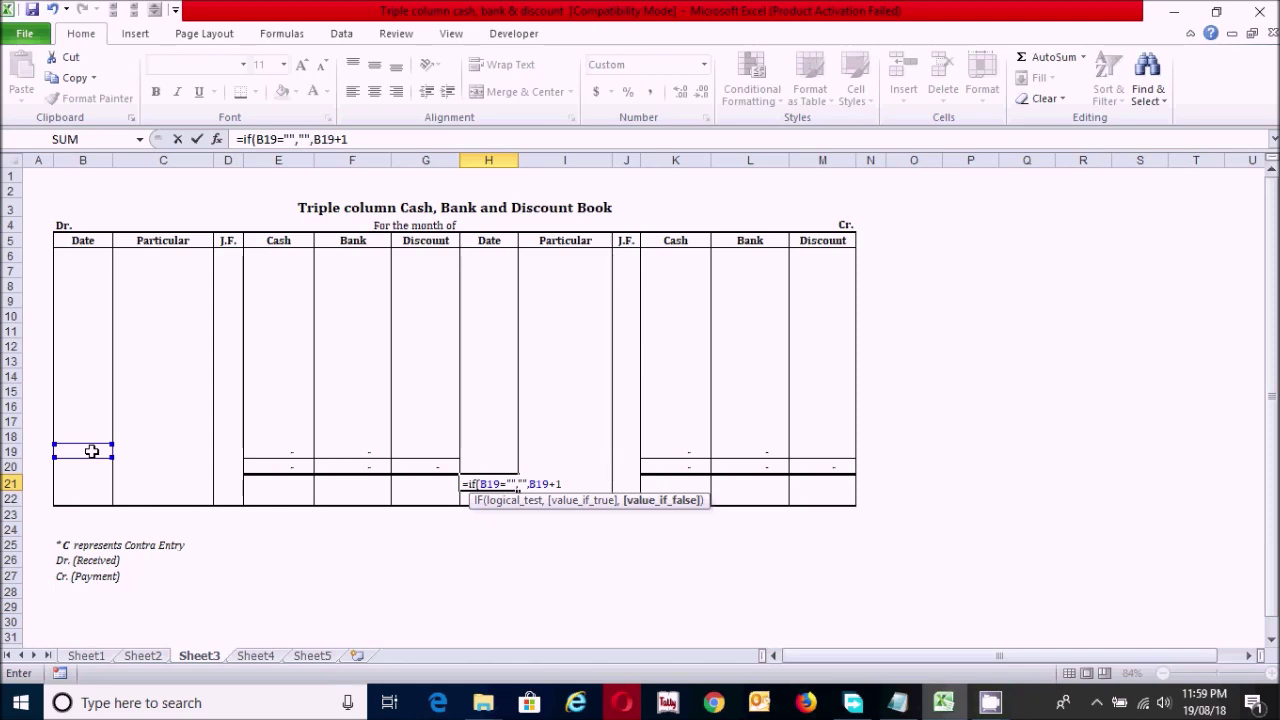
pyautogui.write(')')
pyautogui.press('Return')
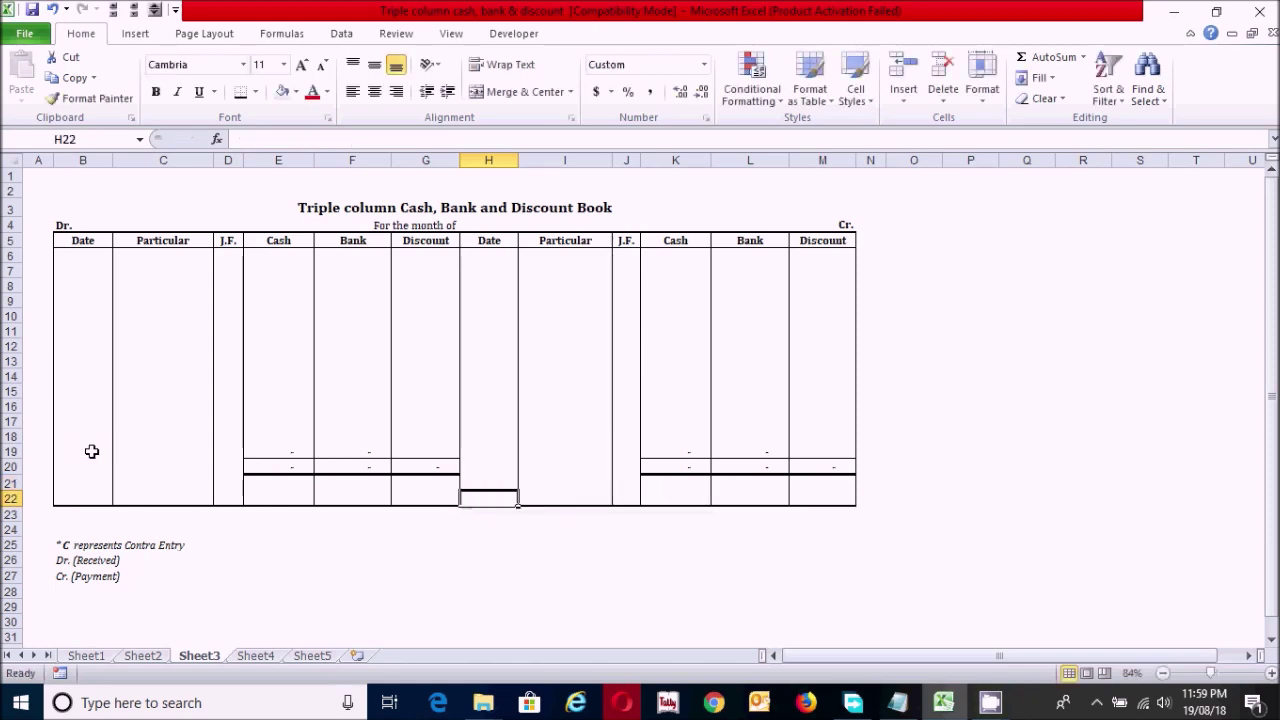
# Enter the formula =IF(I19="By Balance c/d","To Balance B/d","") in the debit-side Particular cell C21.
pyautogui.click(148, 483)
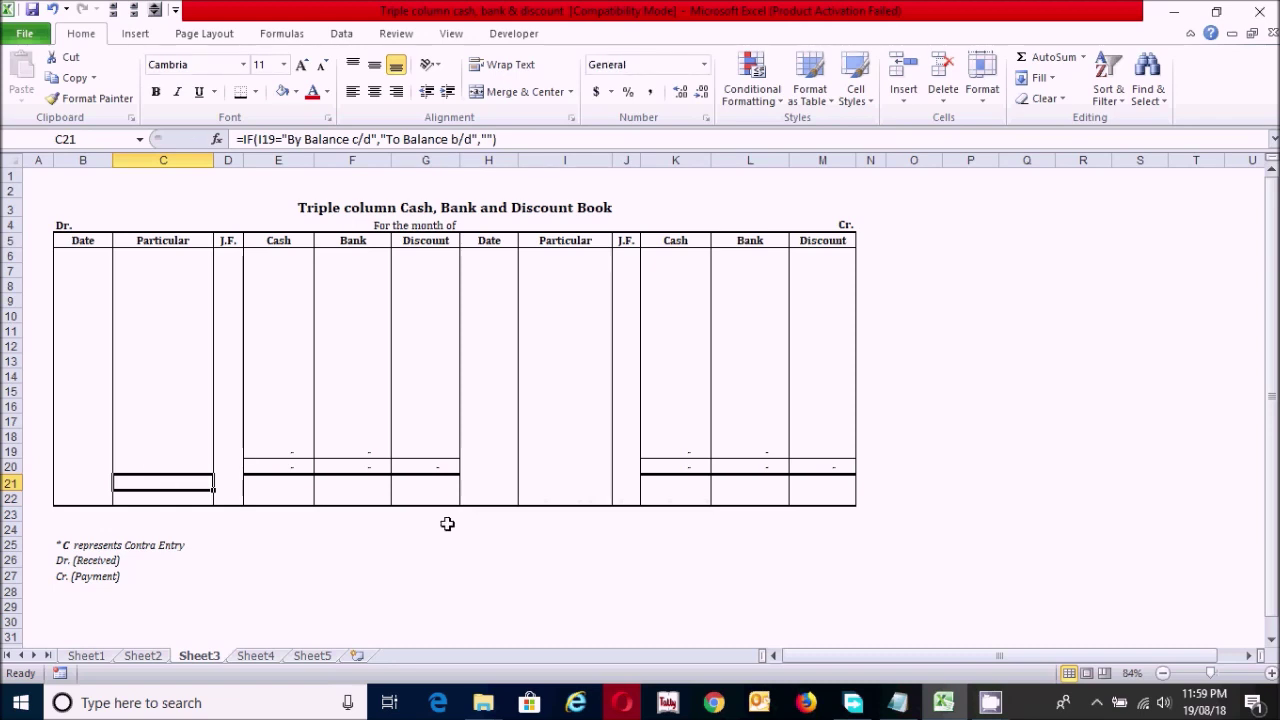
pyautogui.write('=')
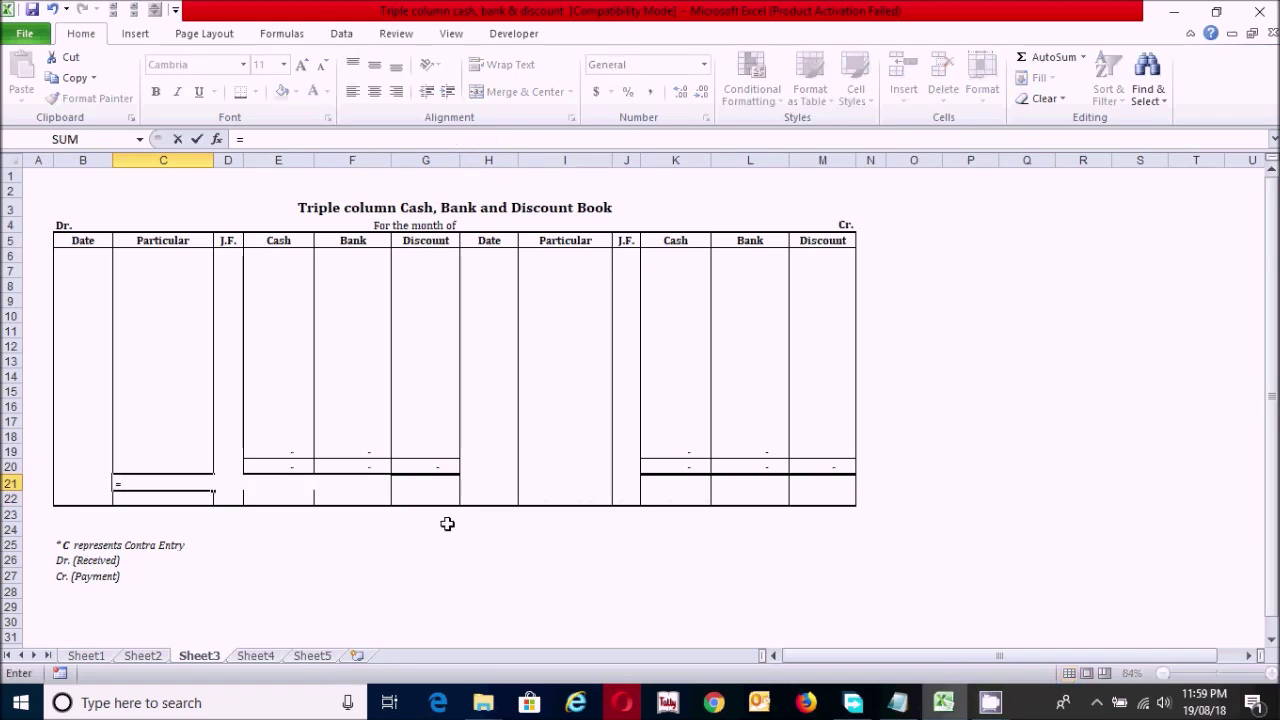
pyautogui.write('if(')
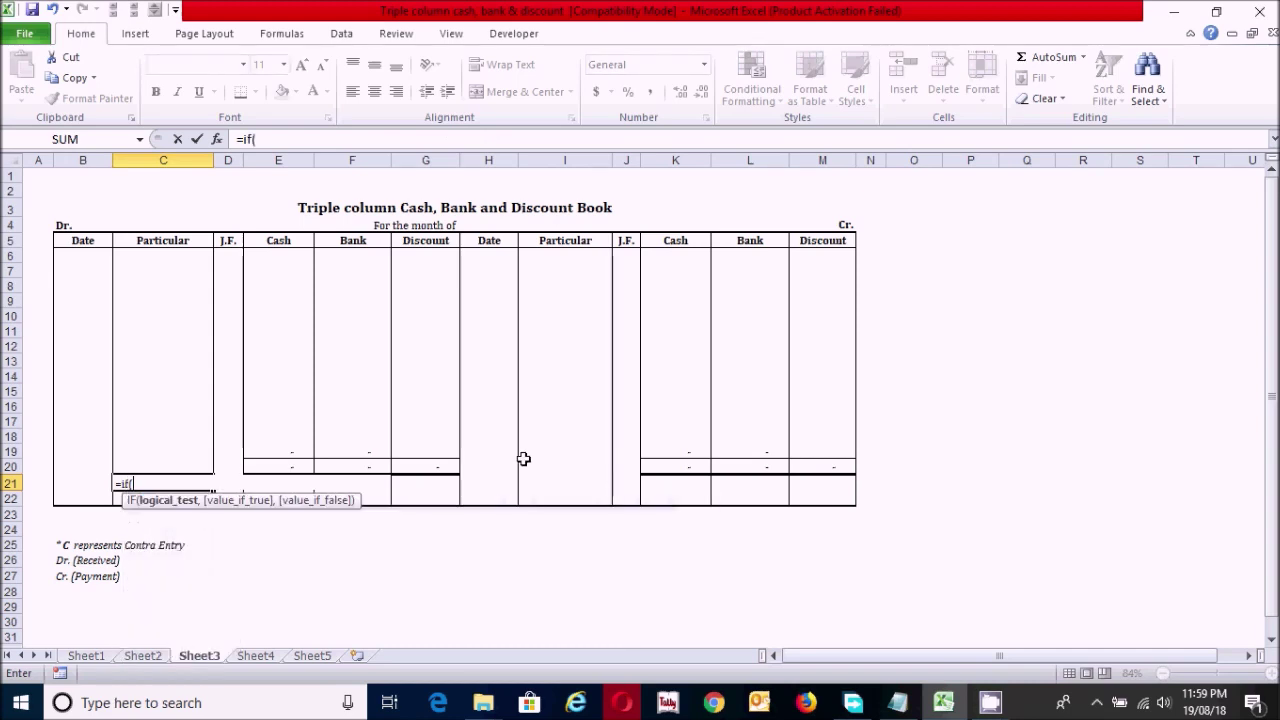
pyautogui.click(541, 448)
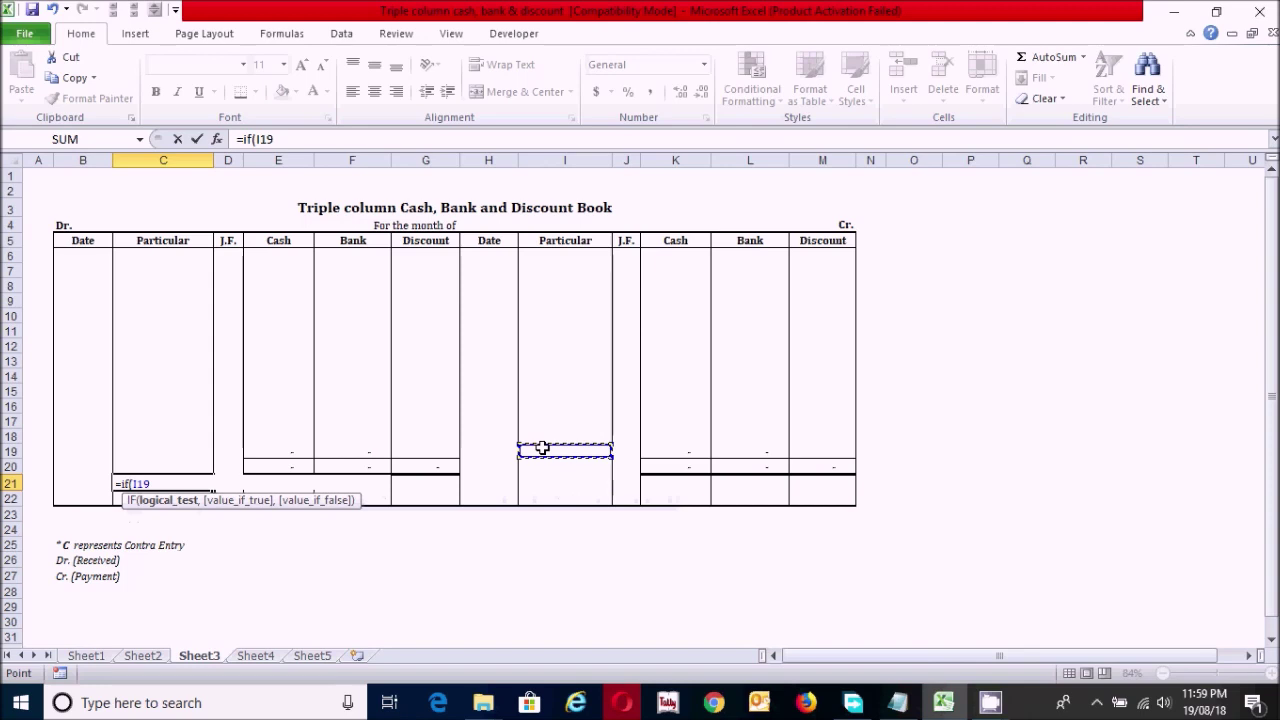
pyautogui.write('=')
pyautogui.write('"By')
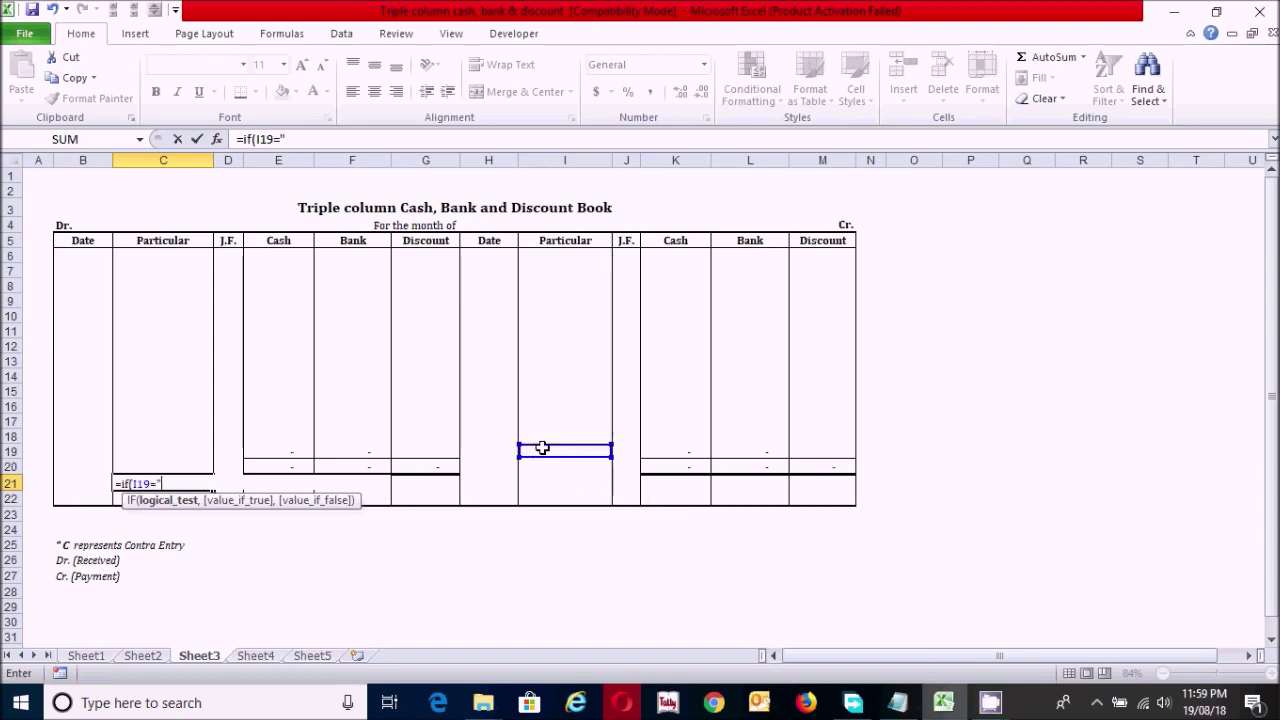
pyautogui.write(' Balance B')
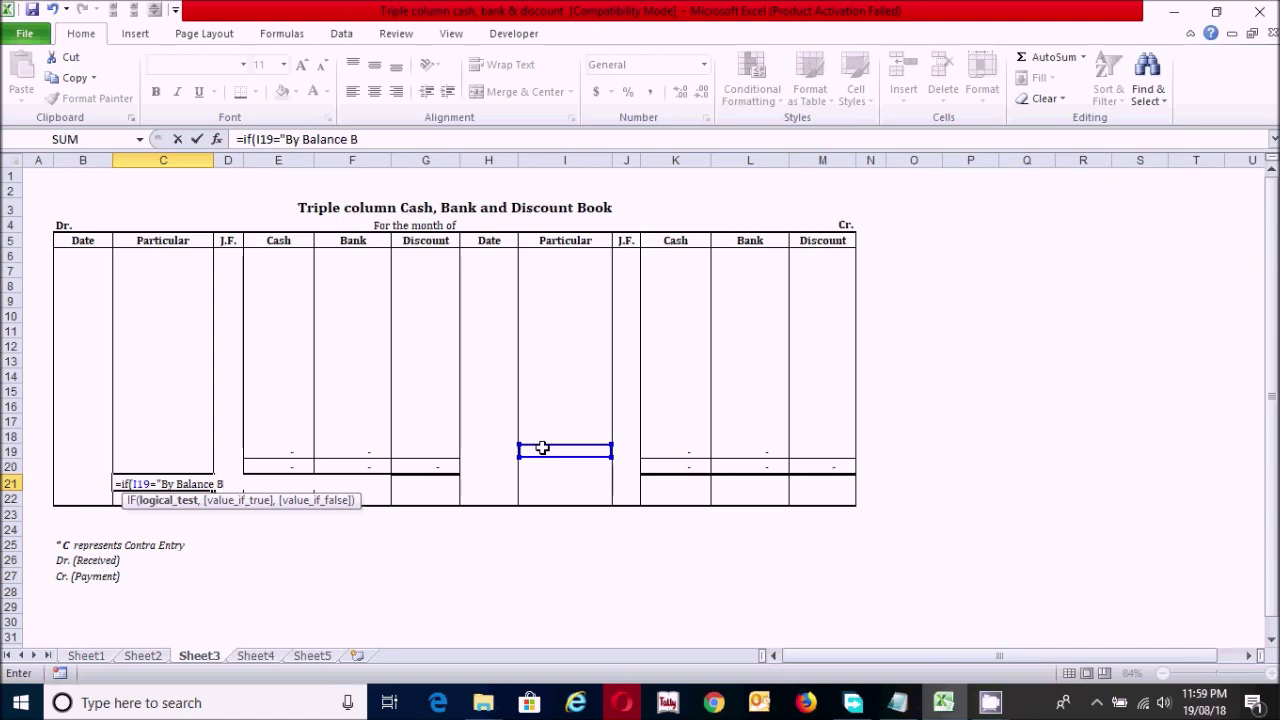
pyautogui.press('BackSpace')
pyautogui.write('c')
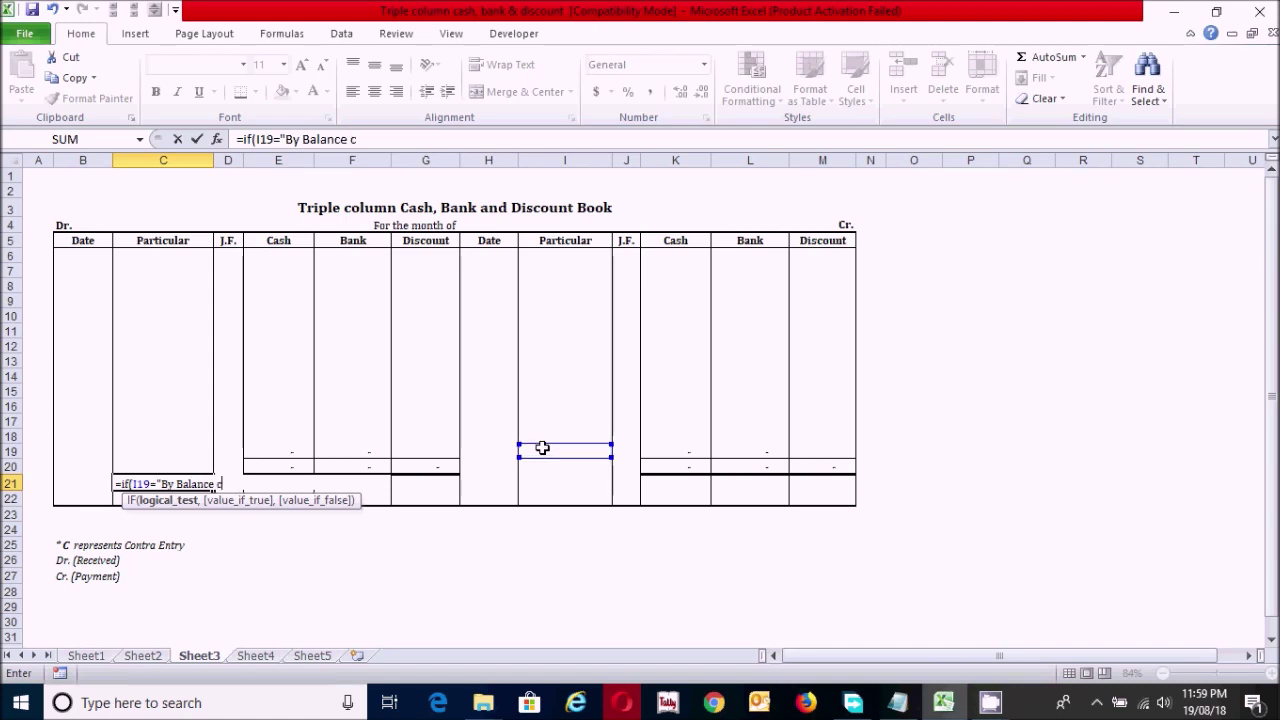
pyautogui.write('/d",')
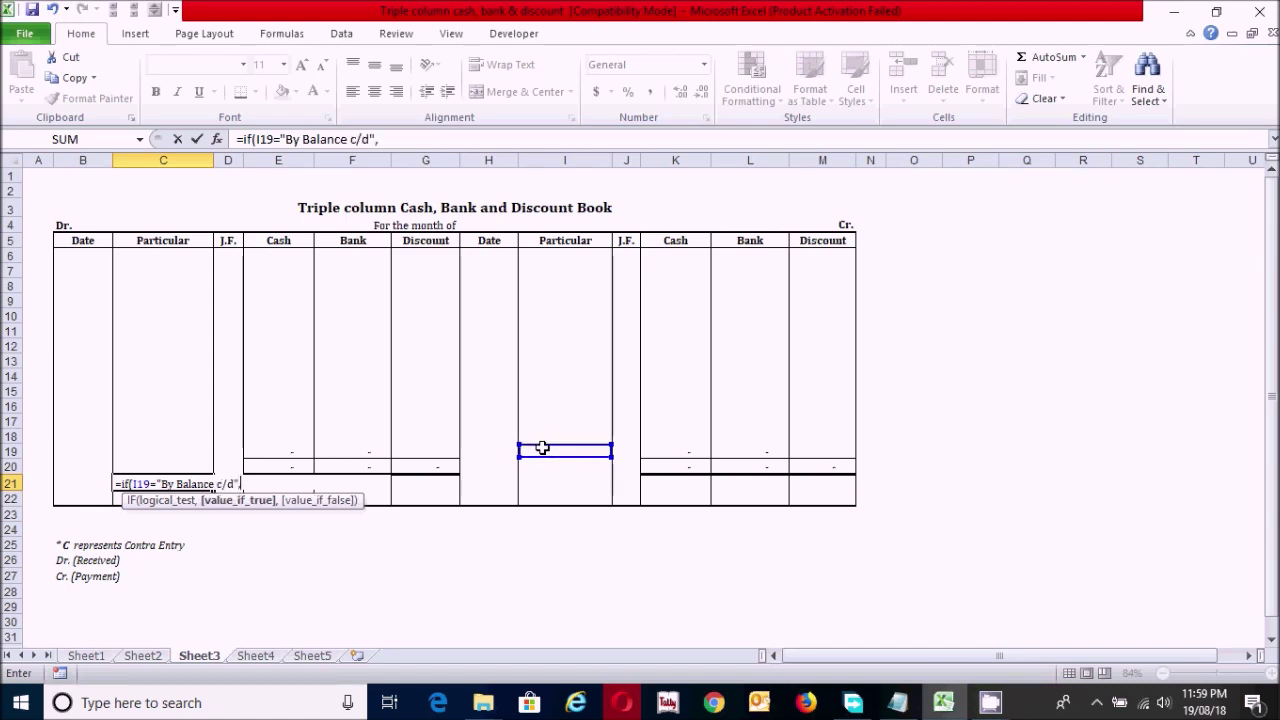
pyautogui.write('"To Balance B/d",""')
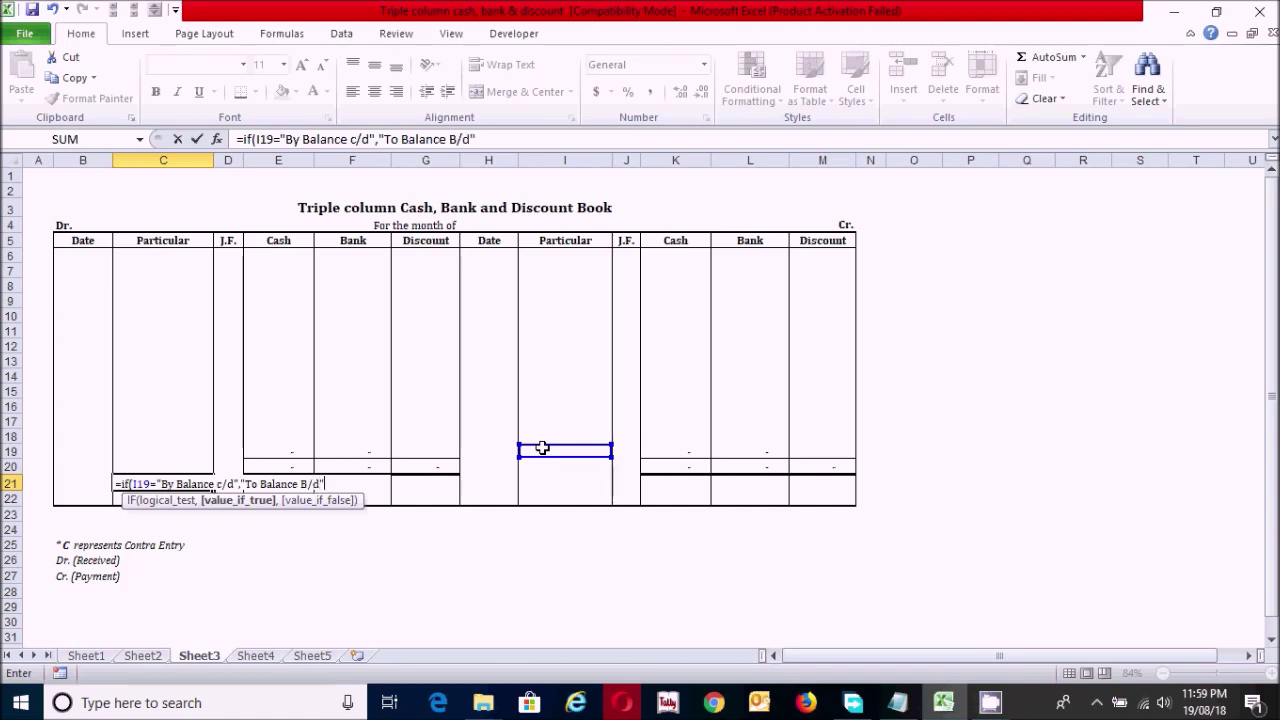
pyautogui.write(')')
pyautogui.press('Return')
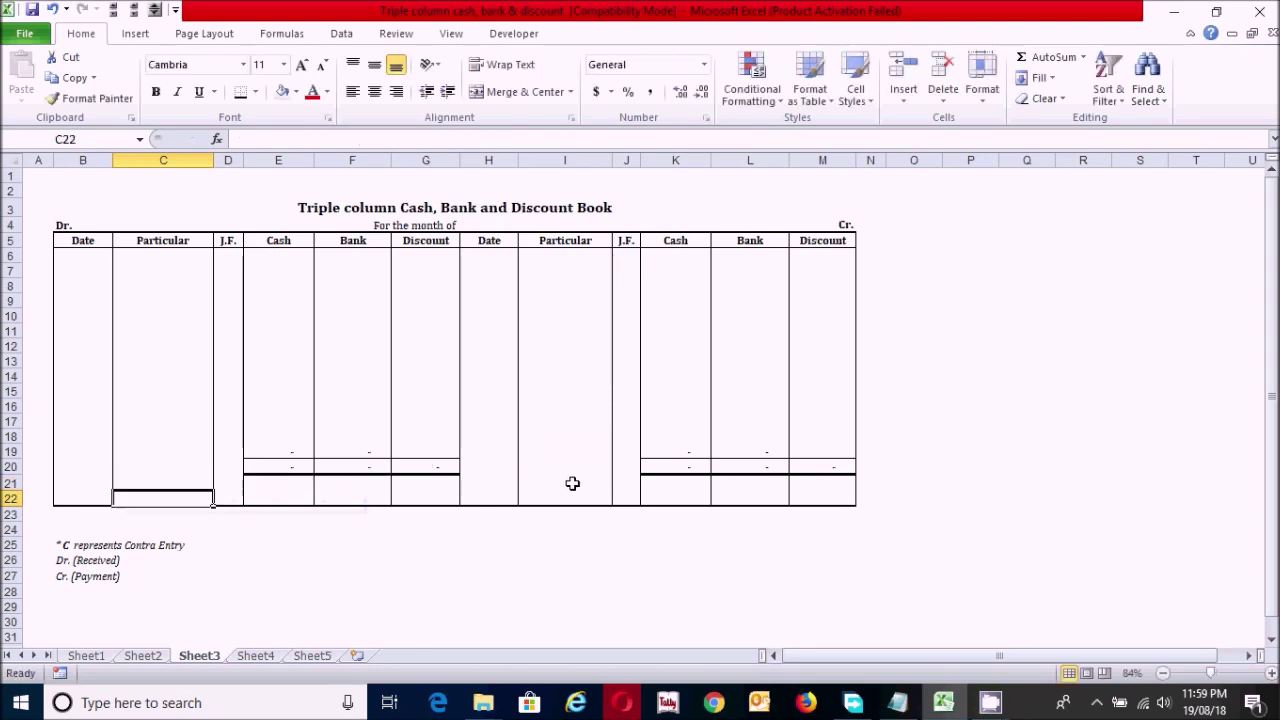
# Enter the formula =IF(C19="To Balance C/d","By Balance B/d","") in the credit-side Particular cell I21.
pyautogui.click(530, 485)
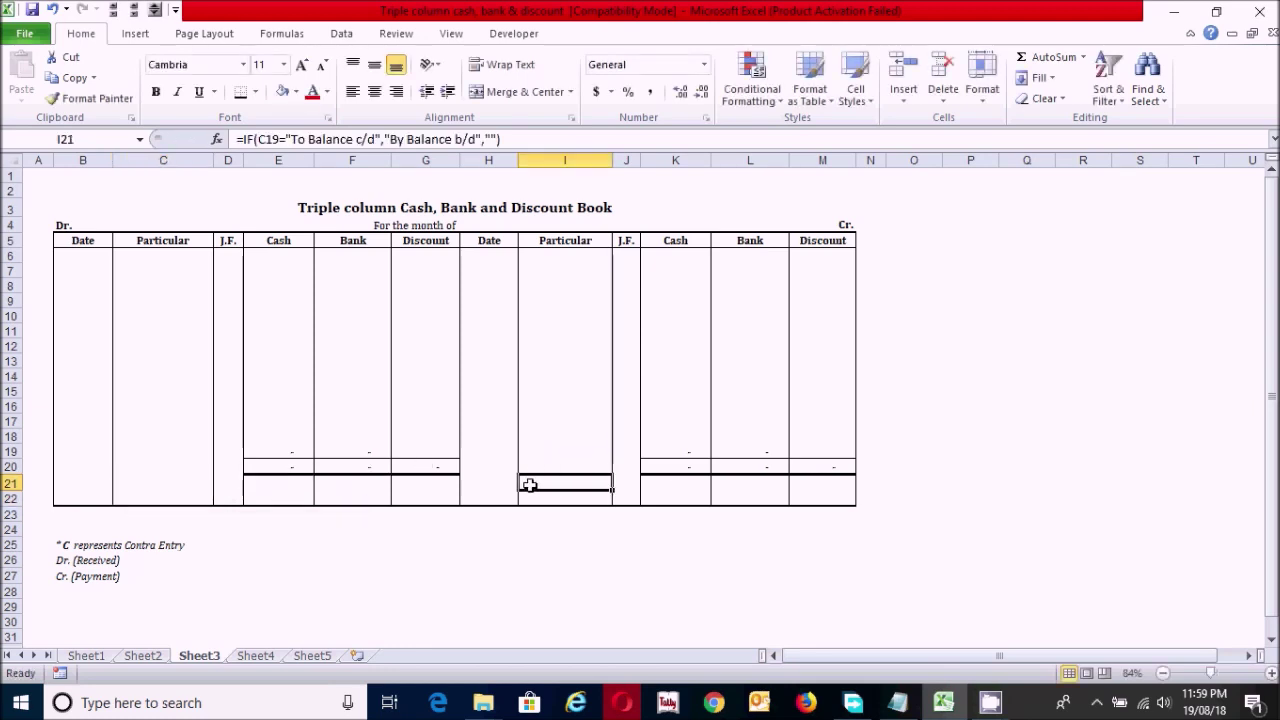
pyautogui.write('=')
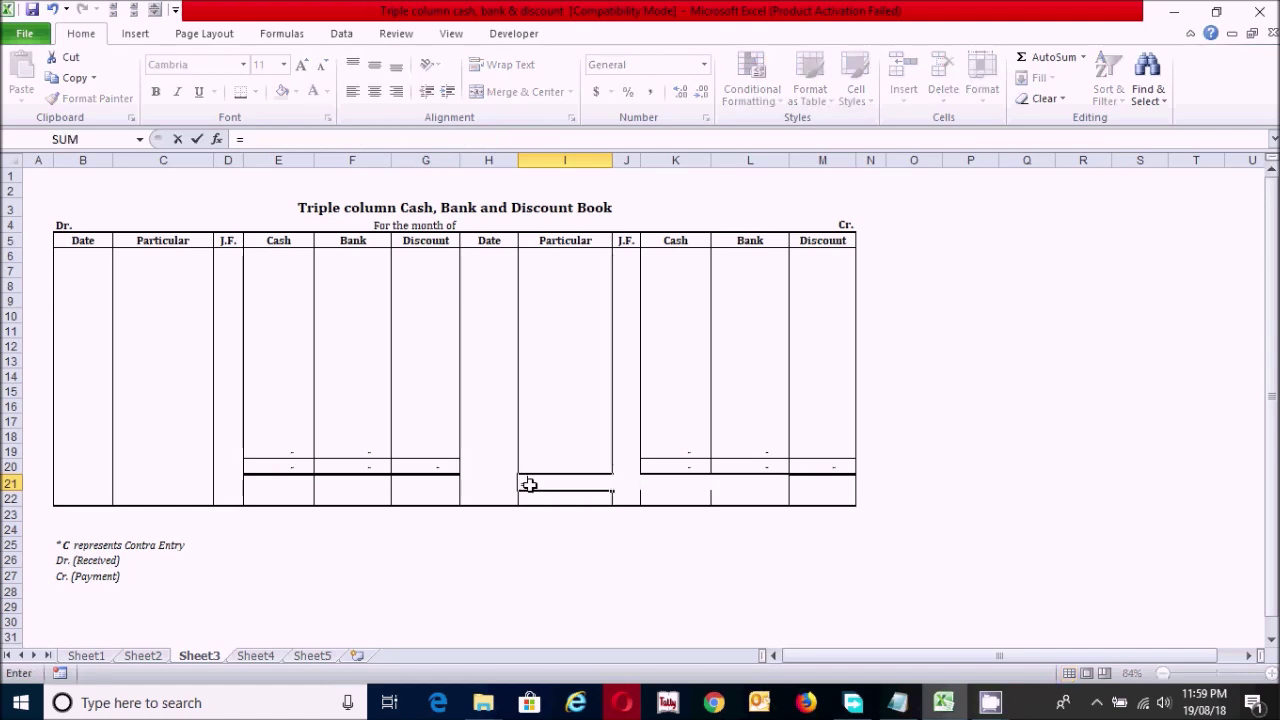
pyautogui.write('if')
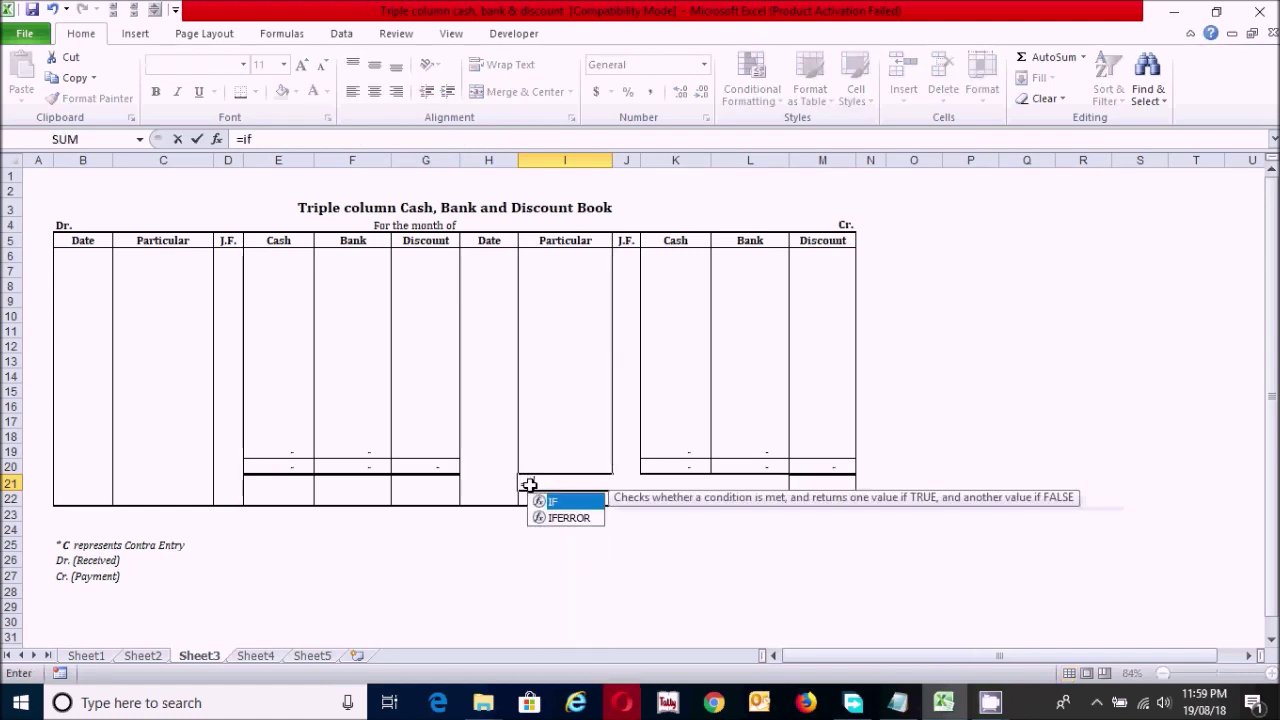
pyautogui.write('(')
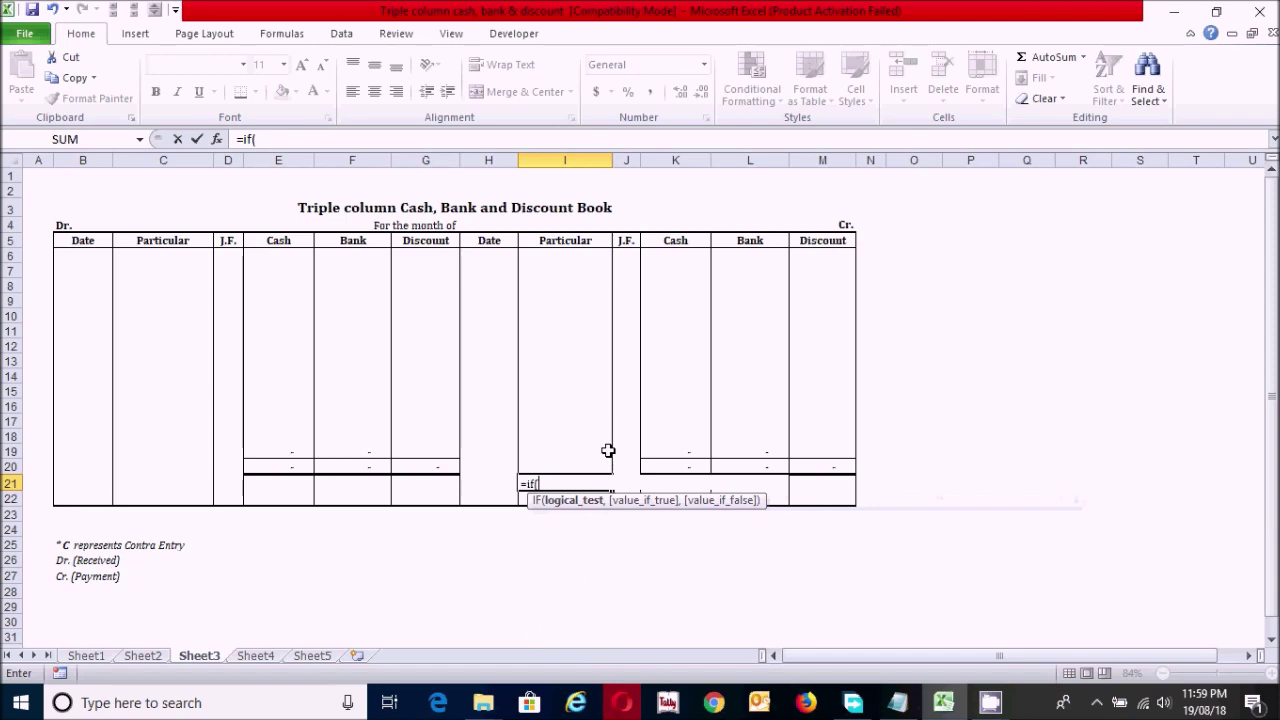
pyautogui.click(165, 450)
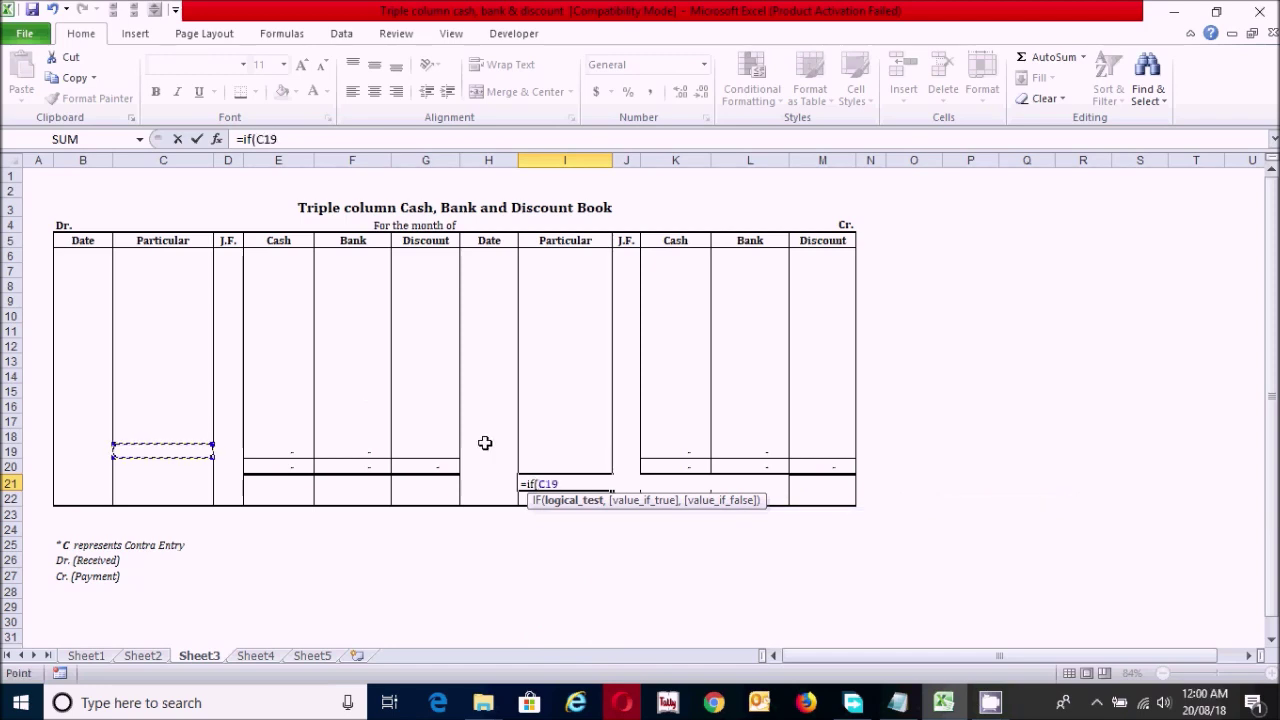
pyautogui.write('="To Balace')
pyautogui.press('BackSpace')
pyautogui.press('BackSpace')
pyautogui.write('nce C/d"')
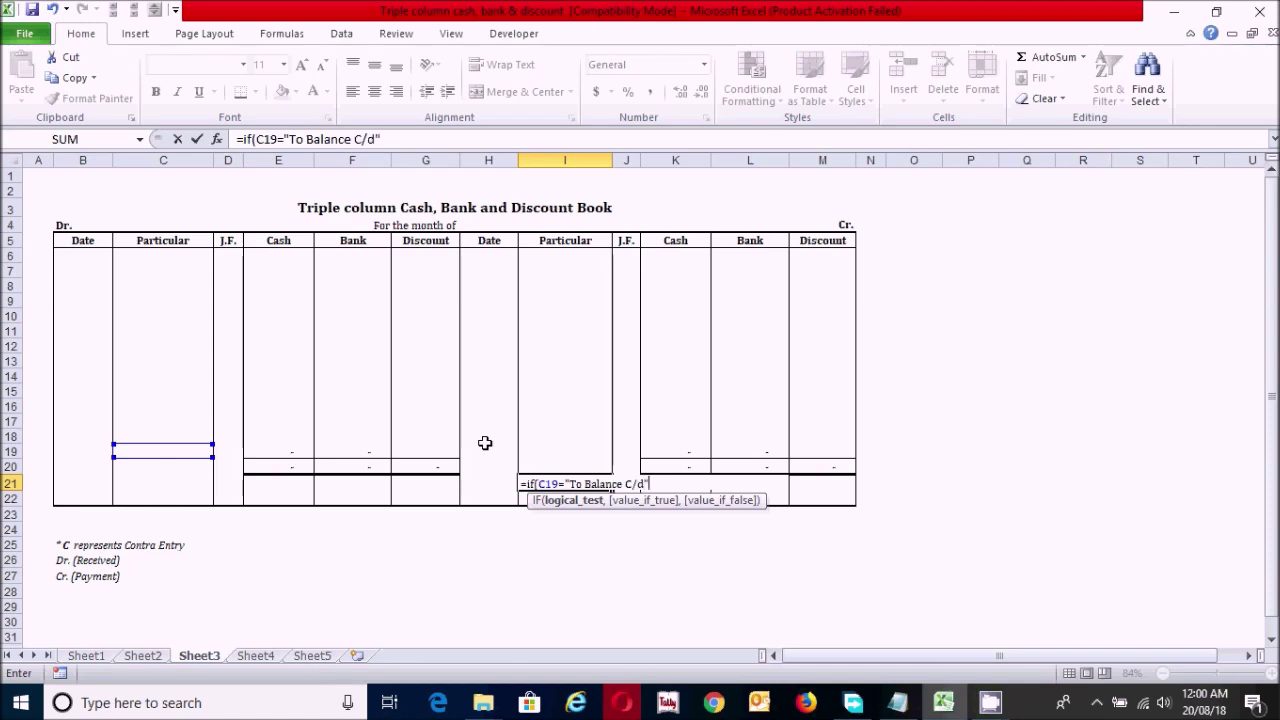
pyautogui.write(',"')
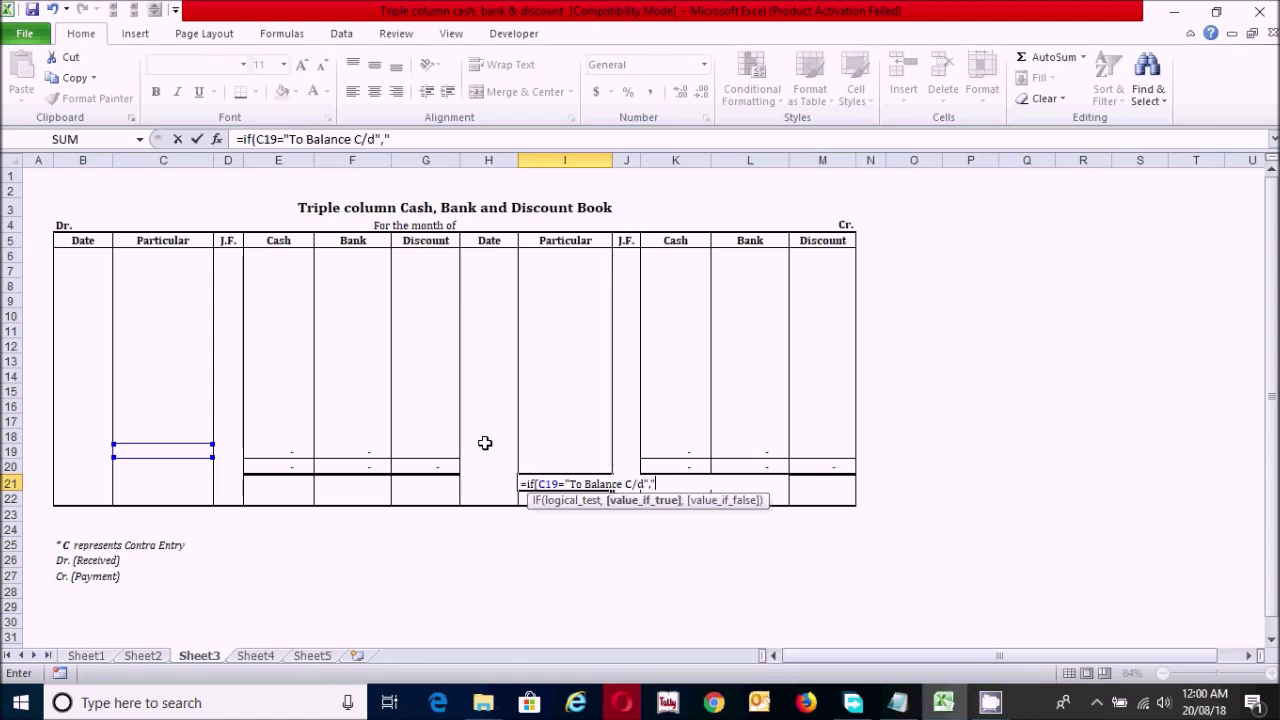
pyautogui.write('By Balance B/')
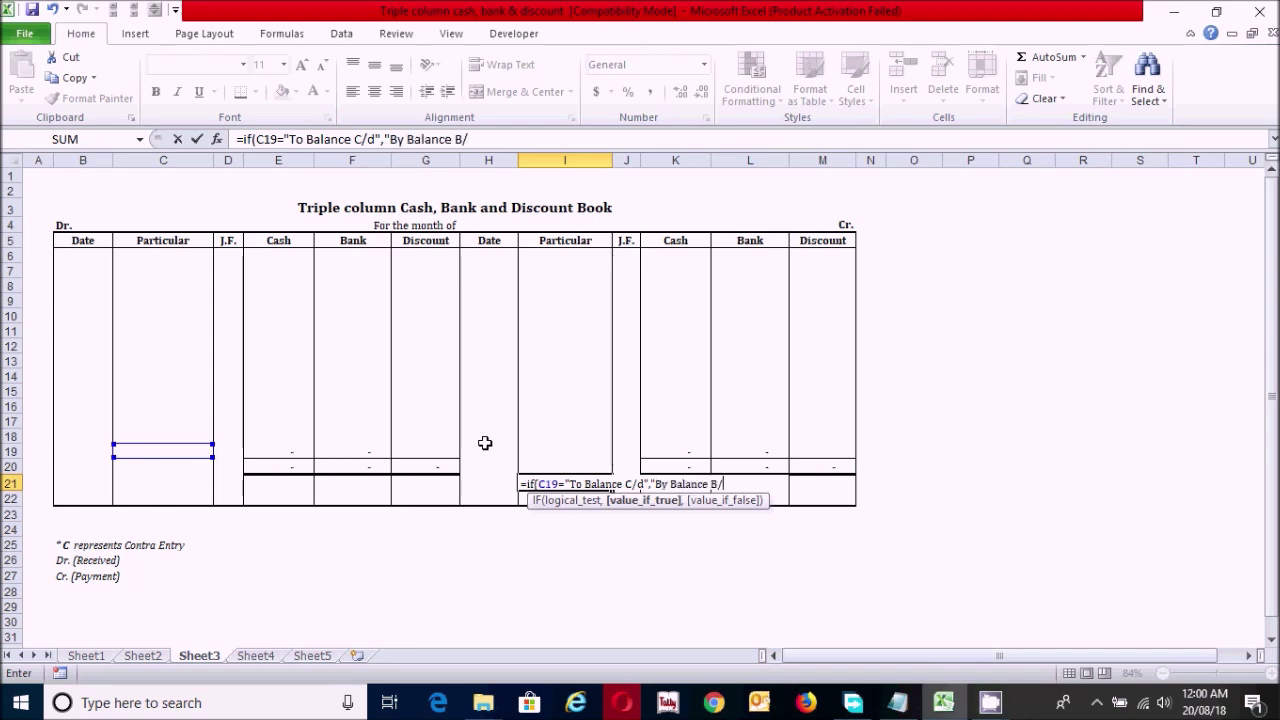
pyautogui.write('d",""')
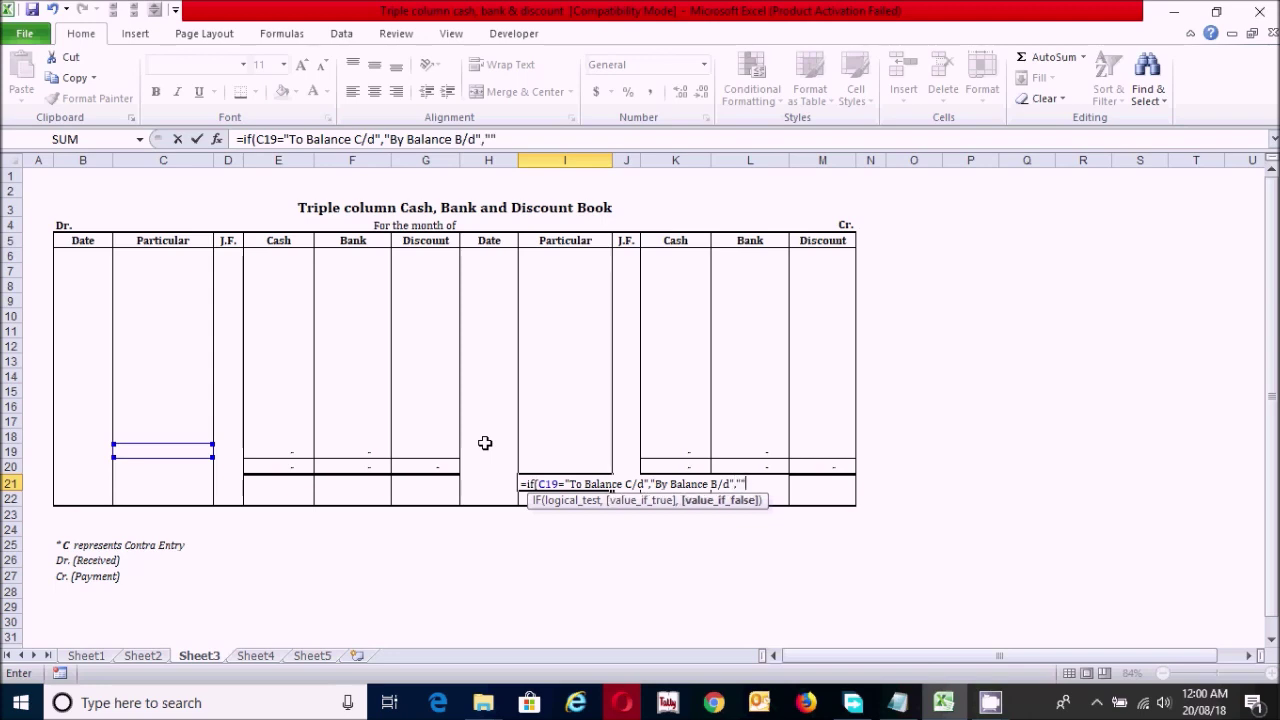
pyautogui.write(')')
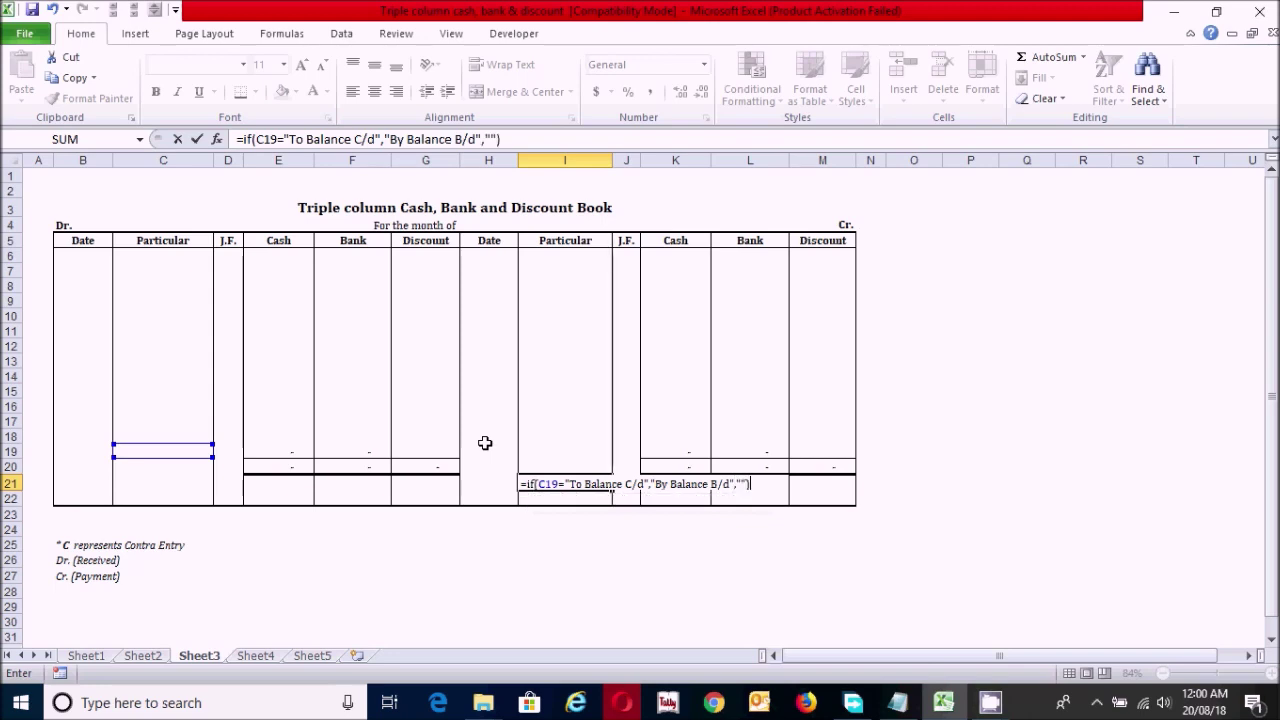
pyautogui.press('Return')
# Enter =K19 in the debit-side Cash cell E21 and fill it across to the Bank cell F21.
pyautogui.click(287, 484)
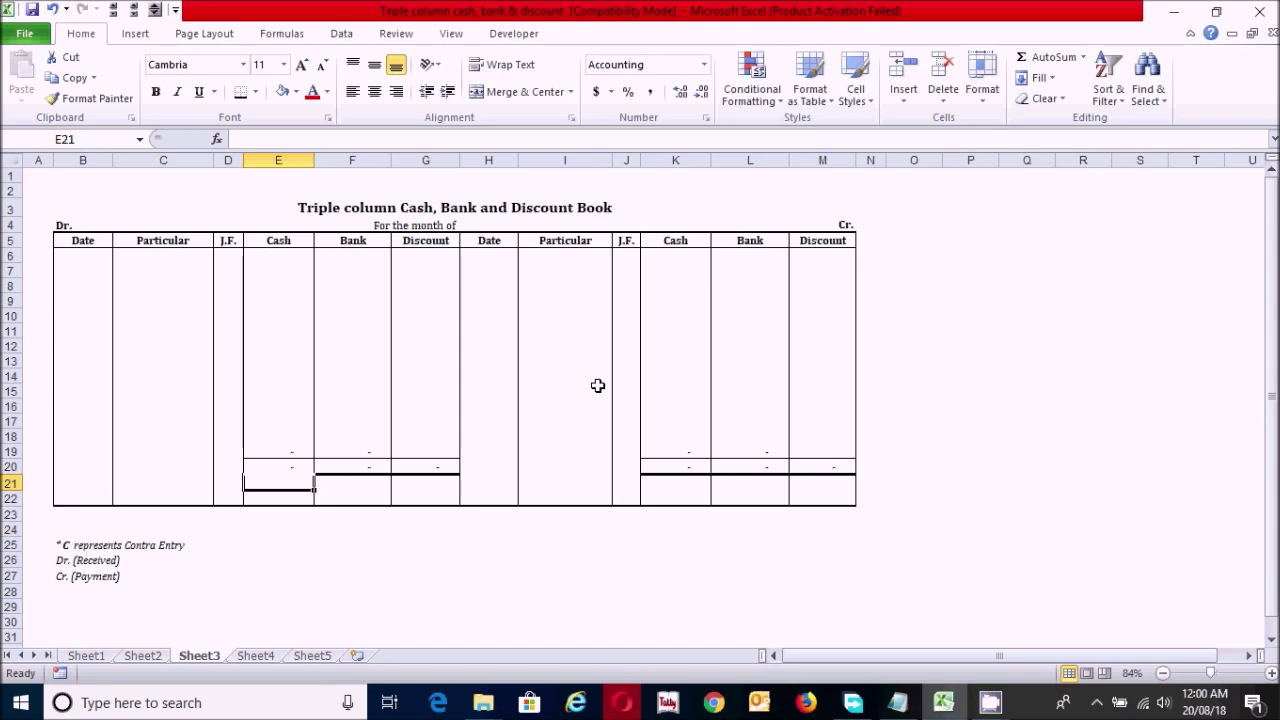
pyautogui.write('=')
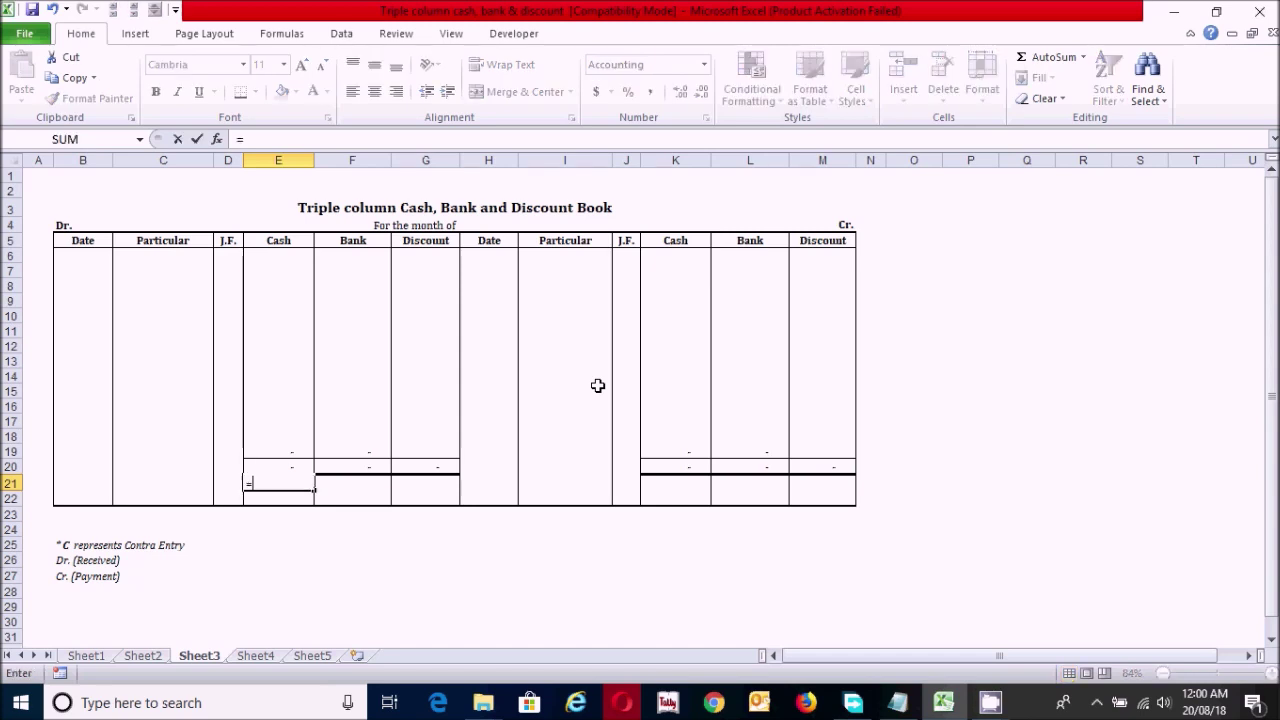
pyautogui.click(686, 450)
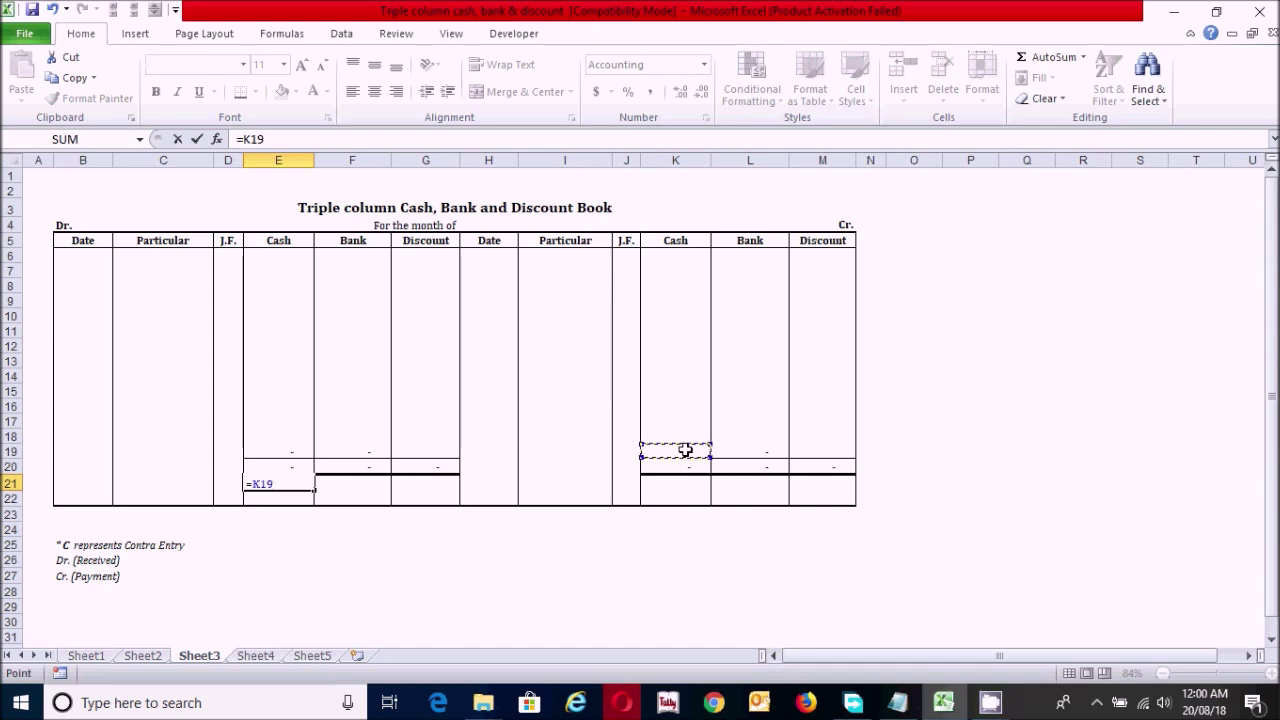
pyautogui.press('Return')
pyautogui.click(298, 481)
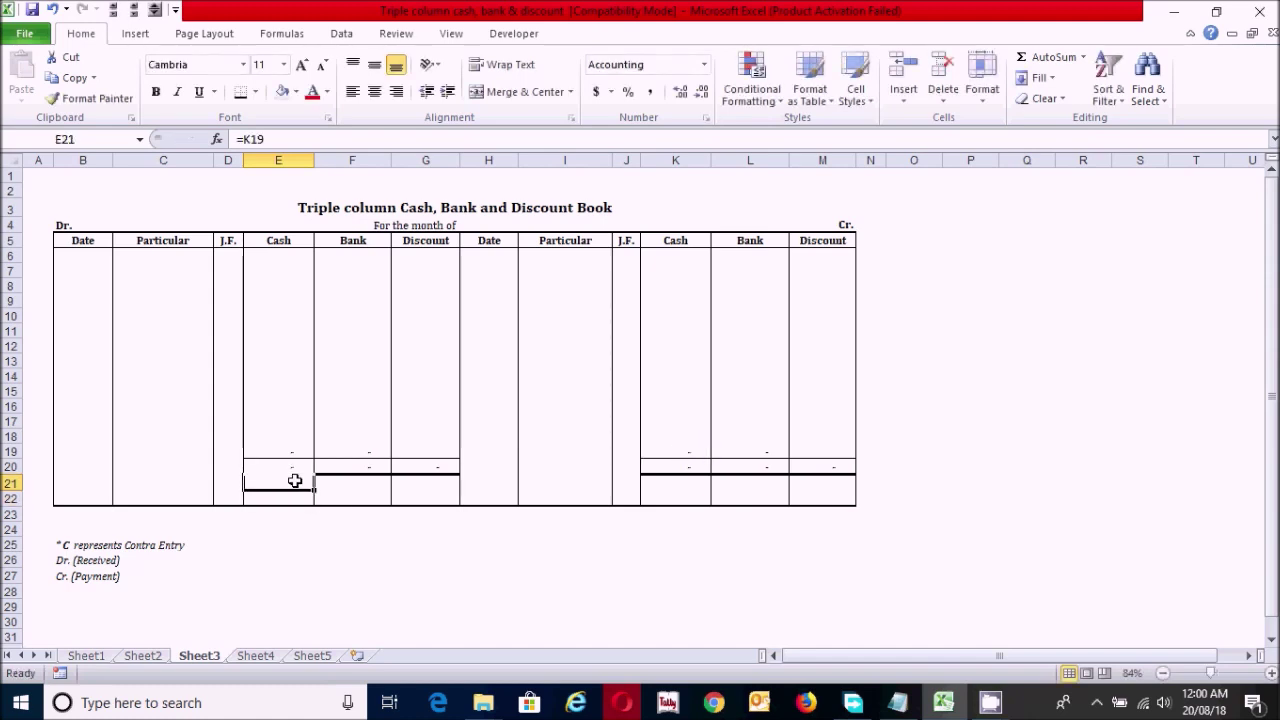
pyautogui.moveTo(309, 491); pyautogui.dragTo(385, 502)
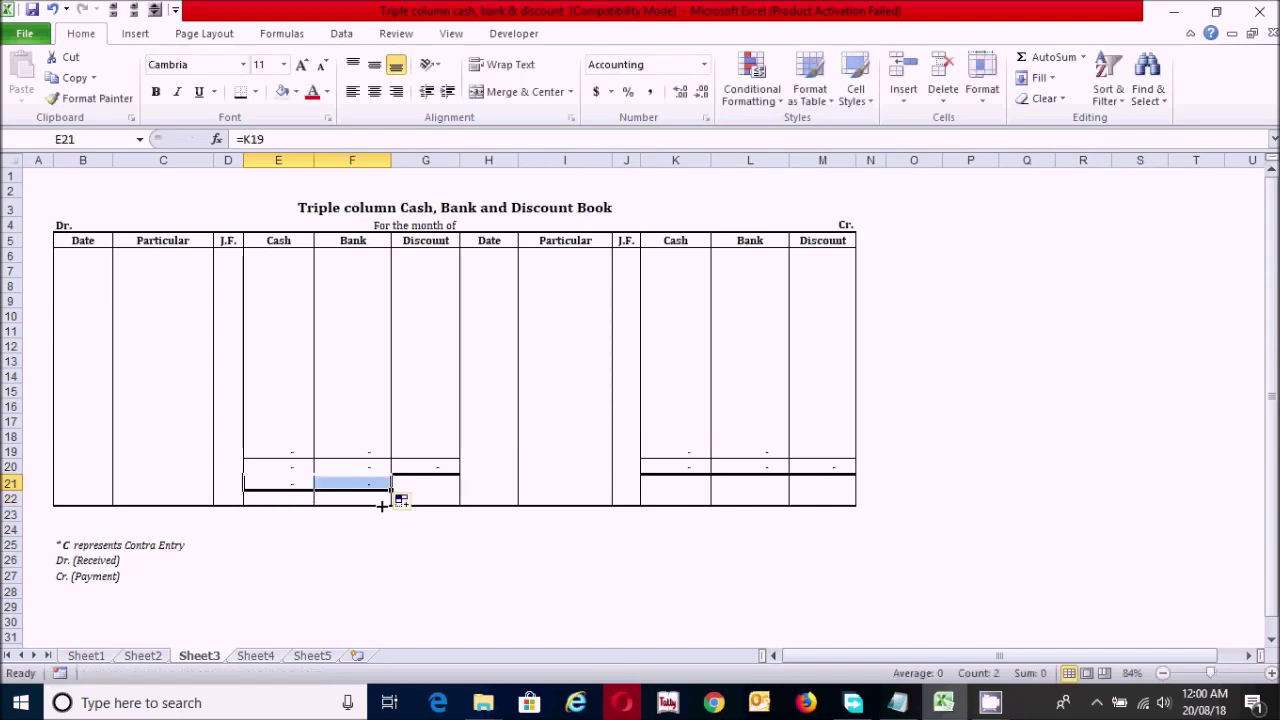
# Enter =E19 in the credit-side Cash cell K21 and fill it across to the Bank cell L21.
pyautogui.click(680, 485)
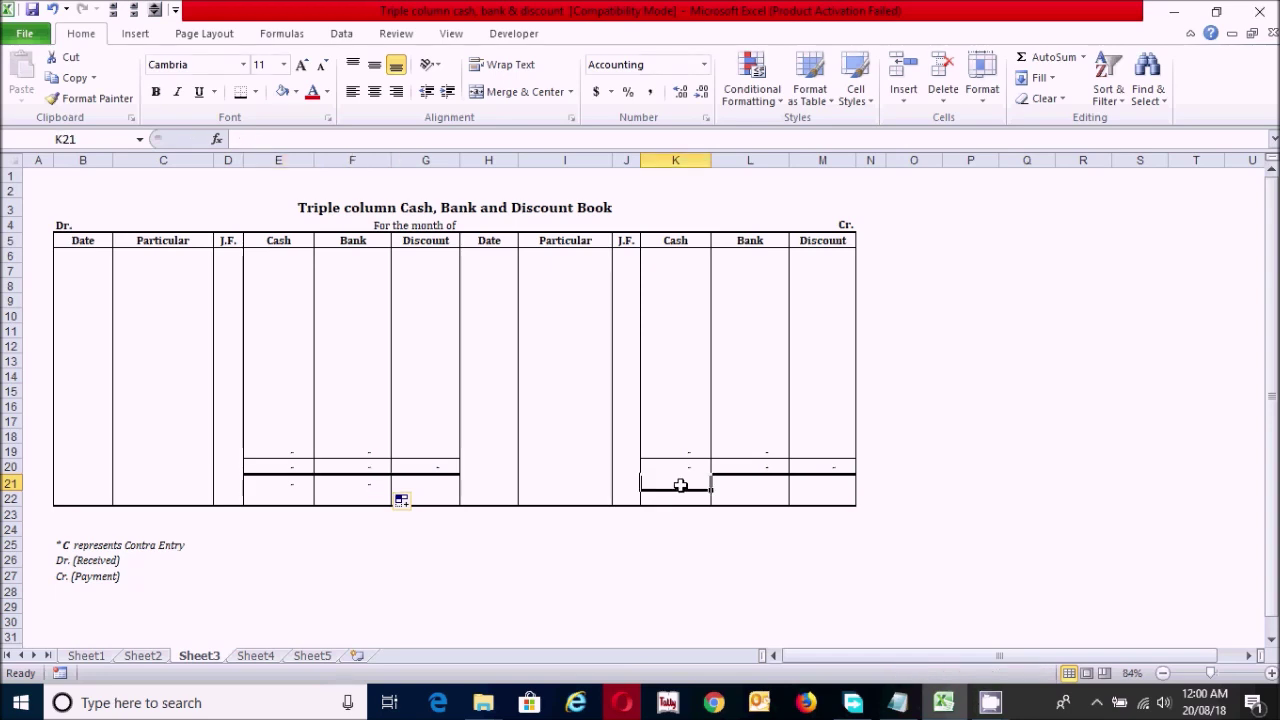
pyautogui.write('=')
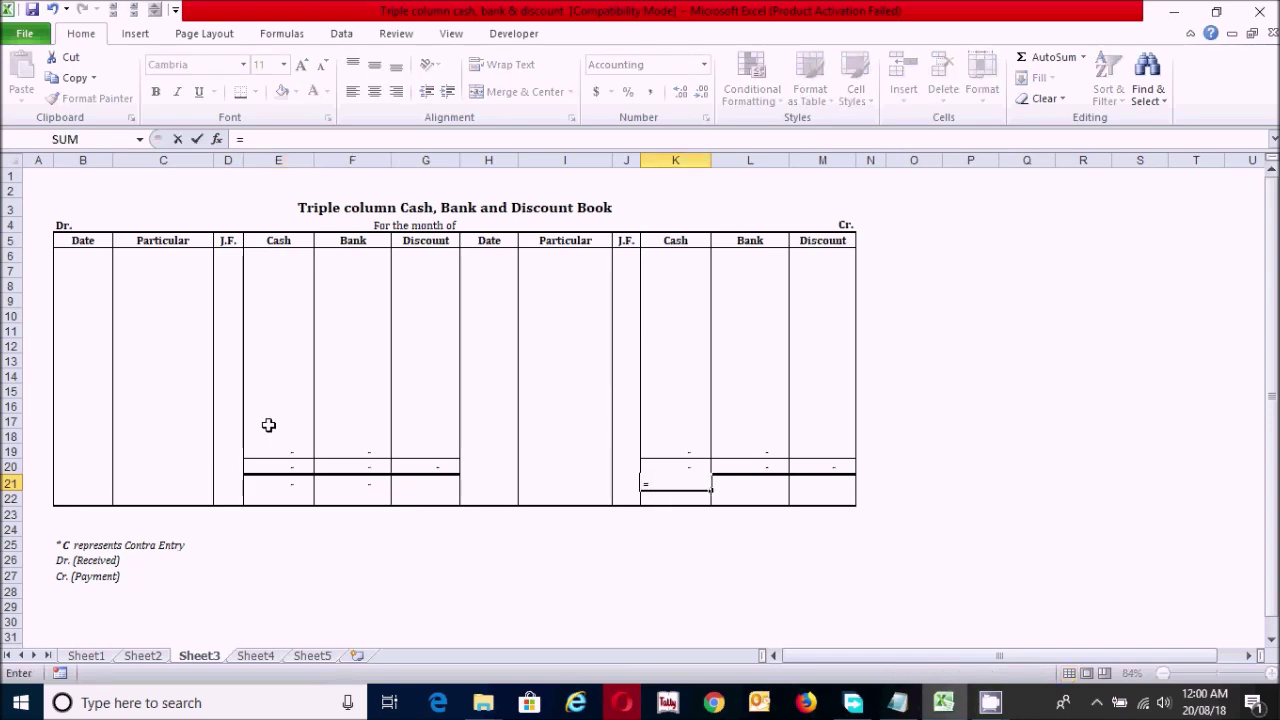
pyautogui.click(290, 449)
pyautogui.press('Return')
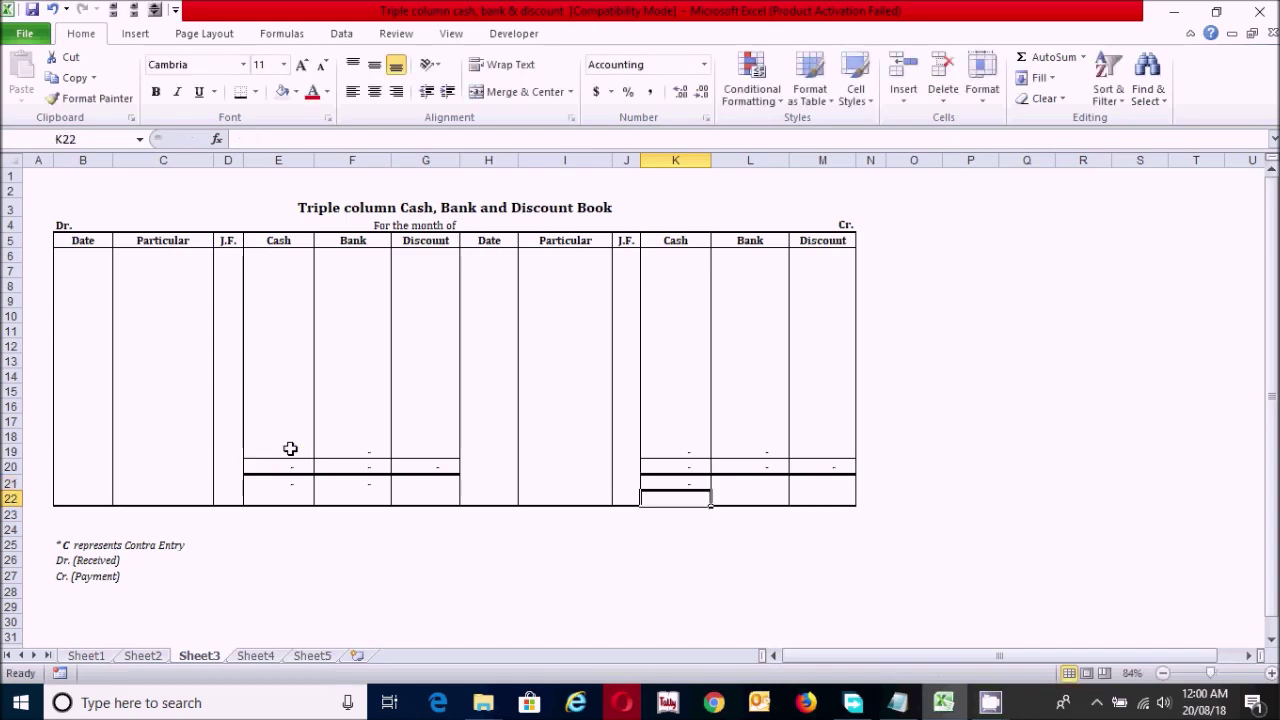
pyautogui.click(687, 484)
pyautogui.moveTo(710, 491); pyautogui.dragTo(768, 494)
pyautogui.click(961, 508)
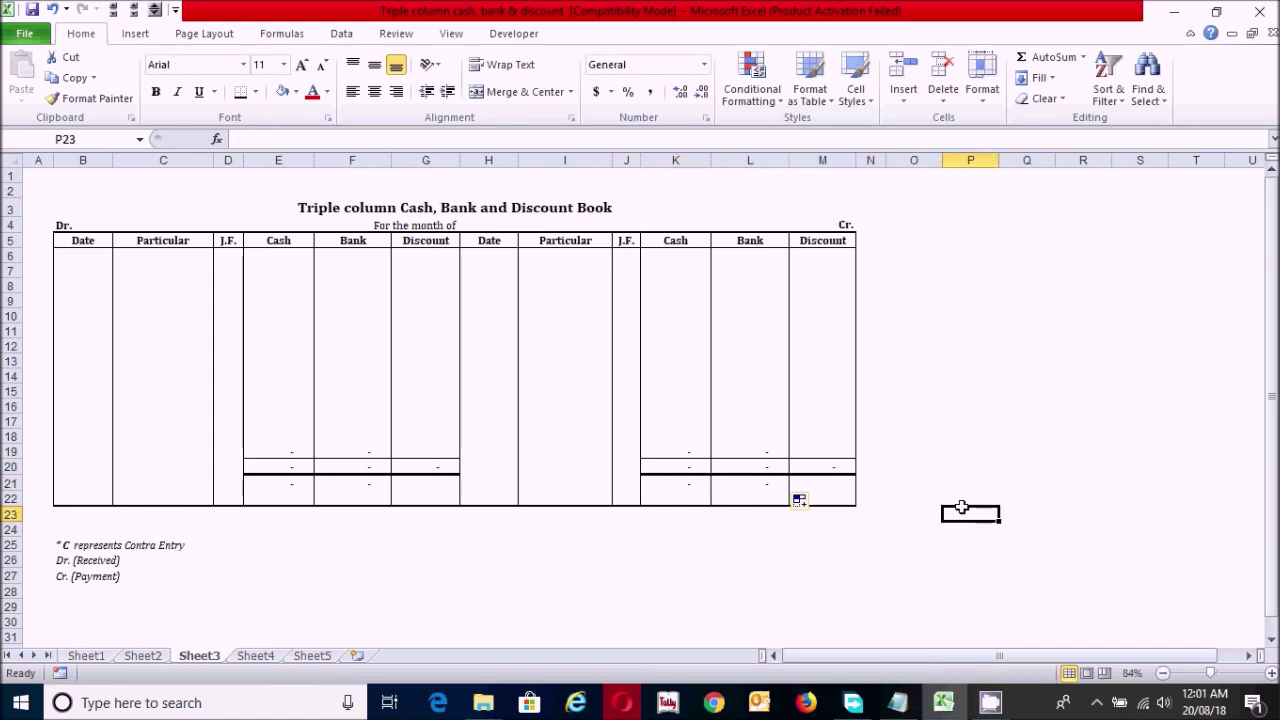
pyautogui.click(901, 526)
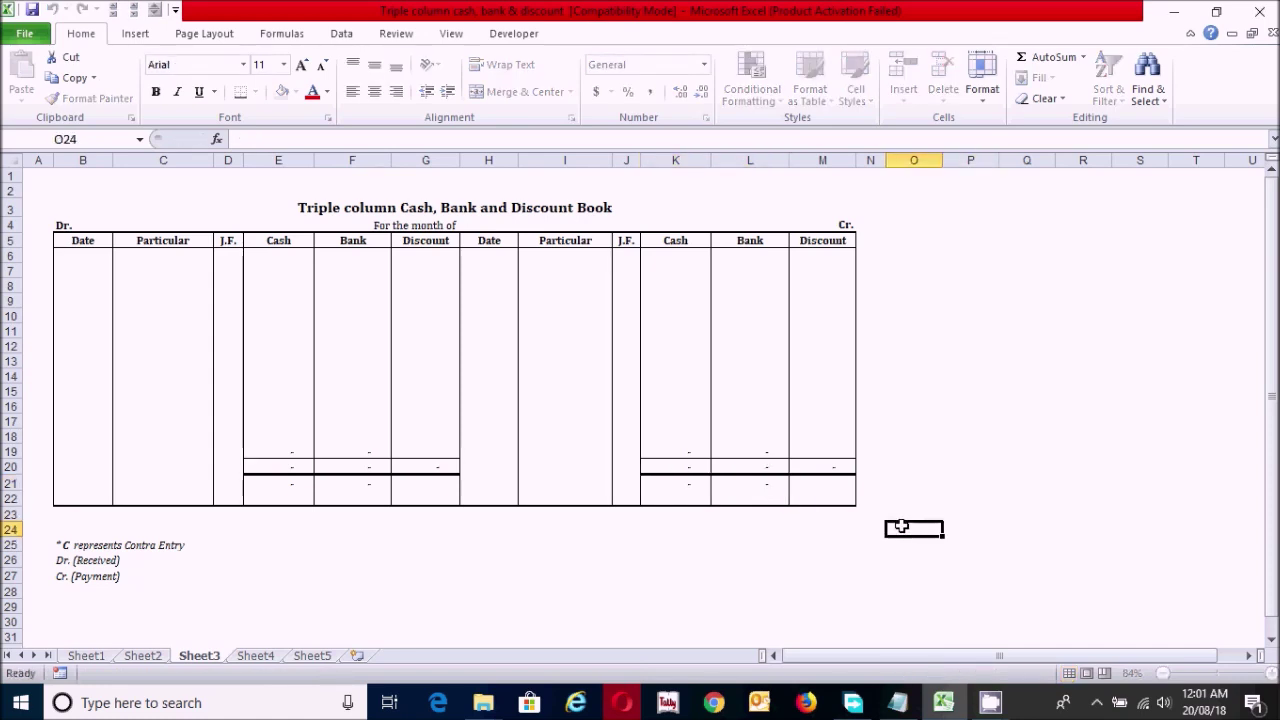
pyautogui.click(692, 574)
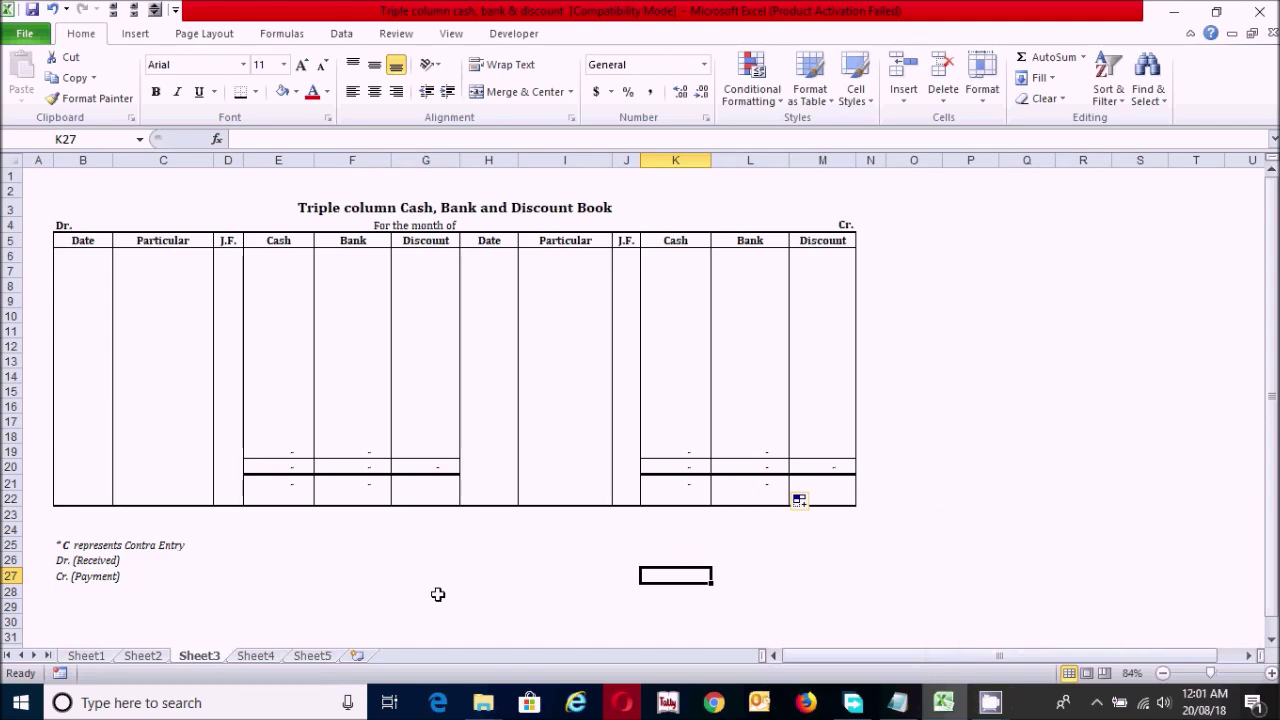
# On Sheet4, enter the date 1-03 and the particular "To Balance B/d" in the first debit-side row.
pyautogui.click(259, 644)
pyautogui.click(338, 606)
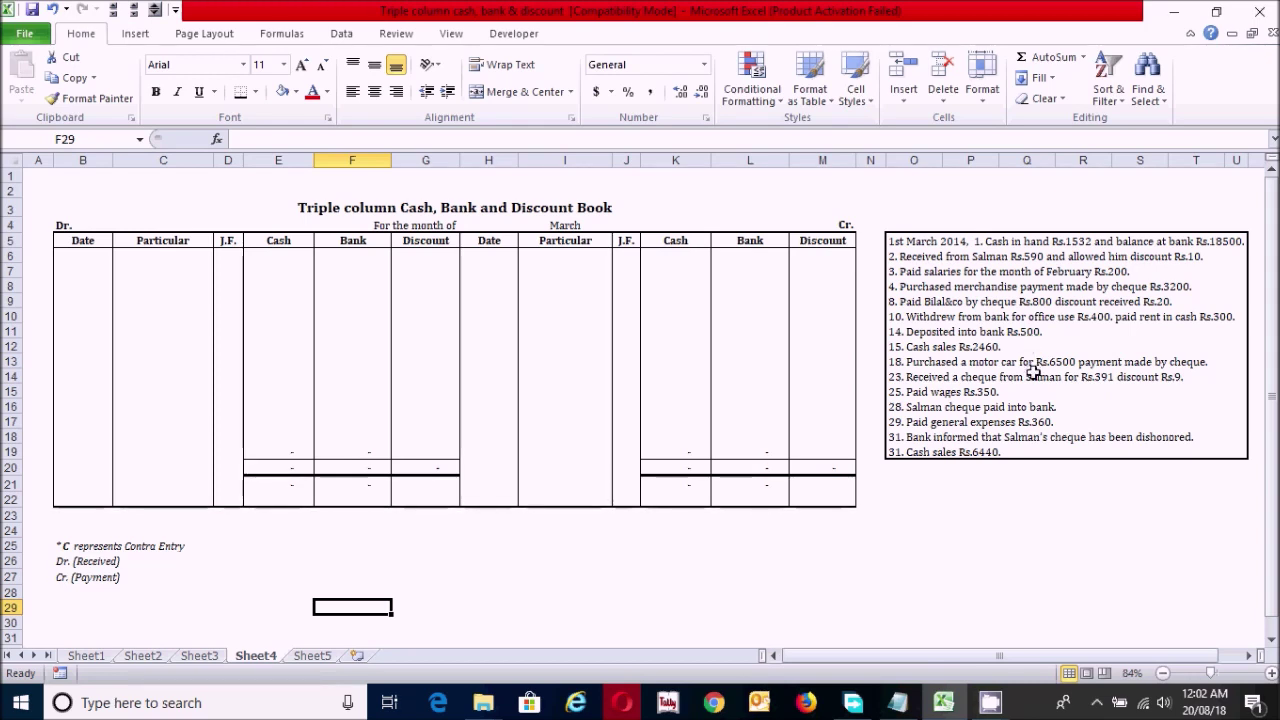
pyautogui.click(1027, 483)
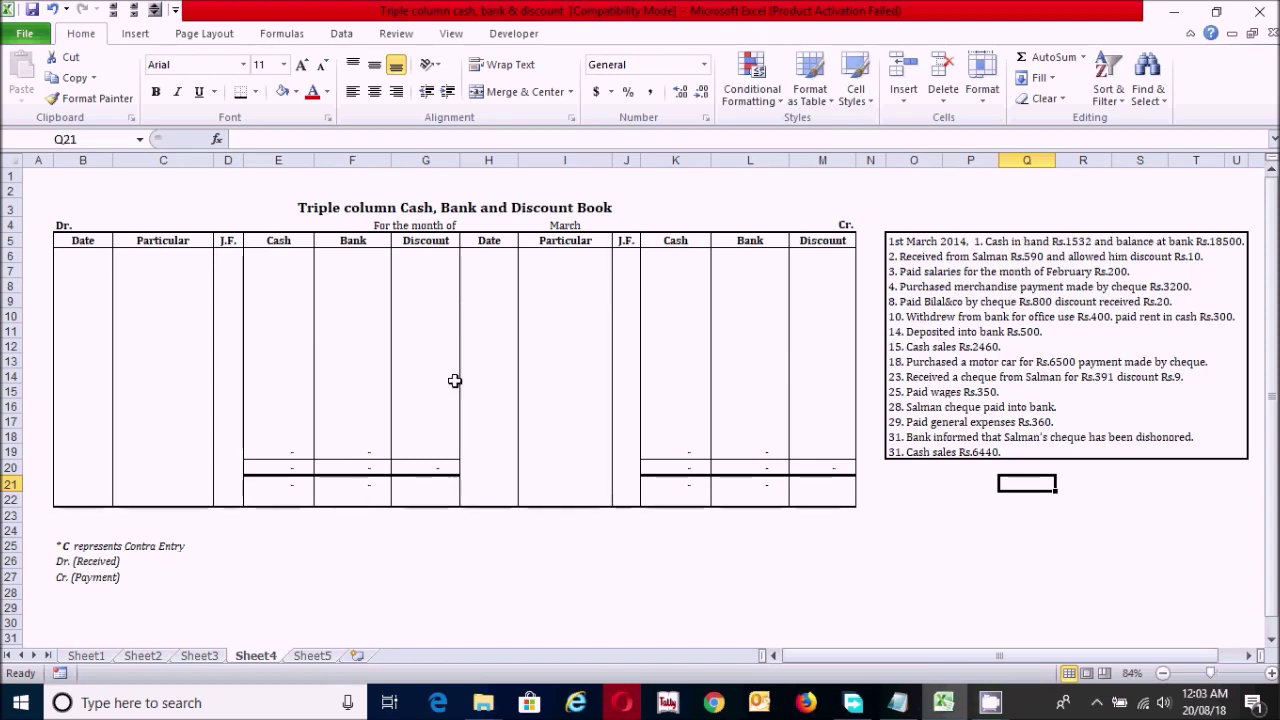
pyautogui.click(104, 261)
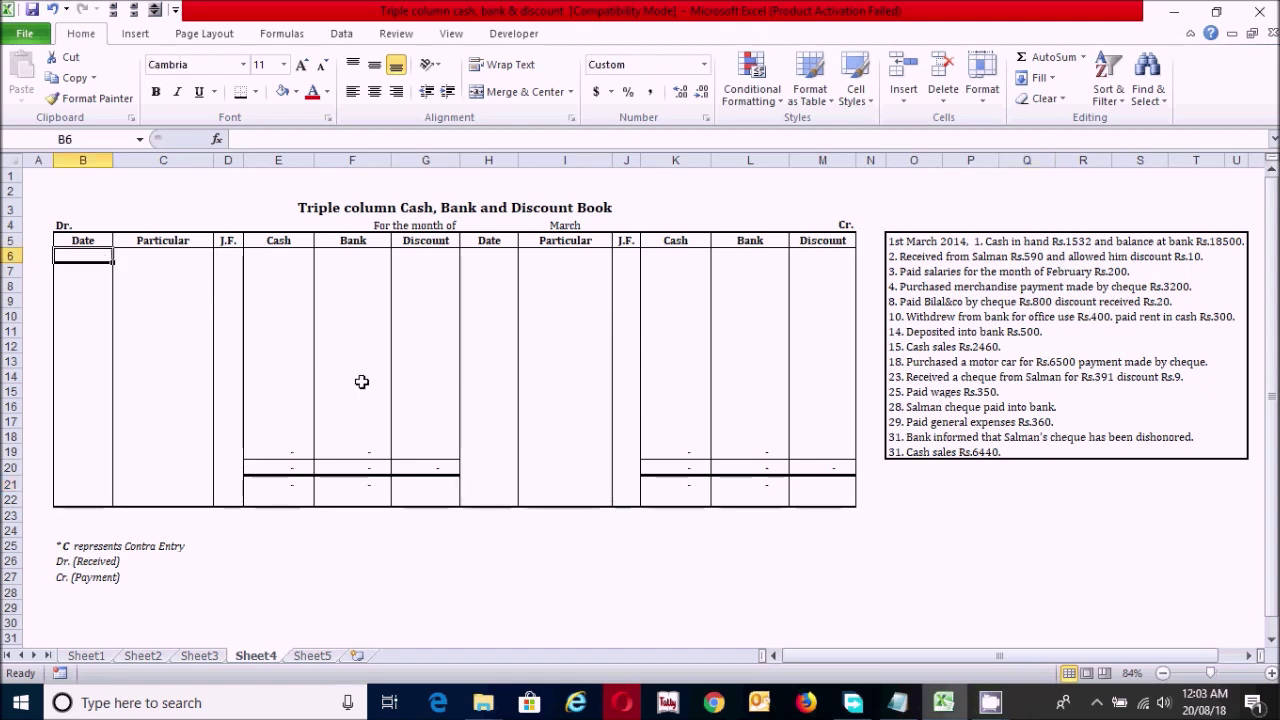
pyautogui.write('1')
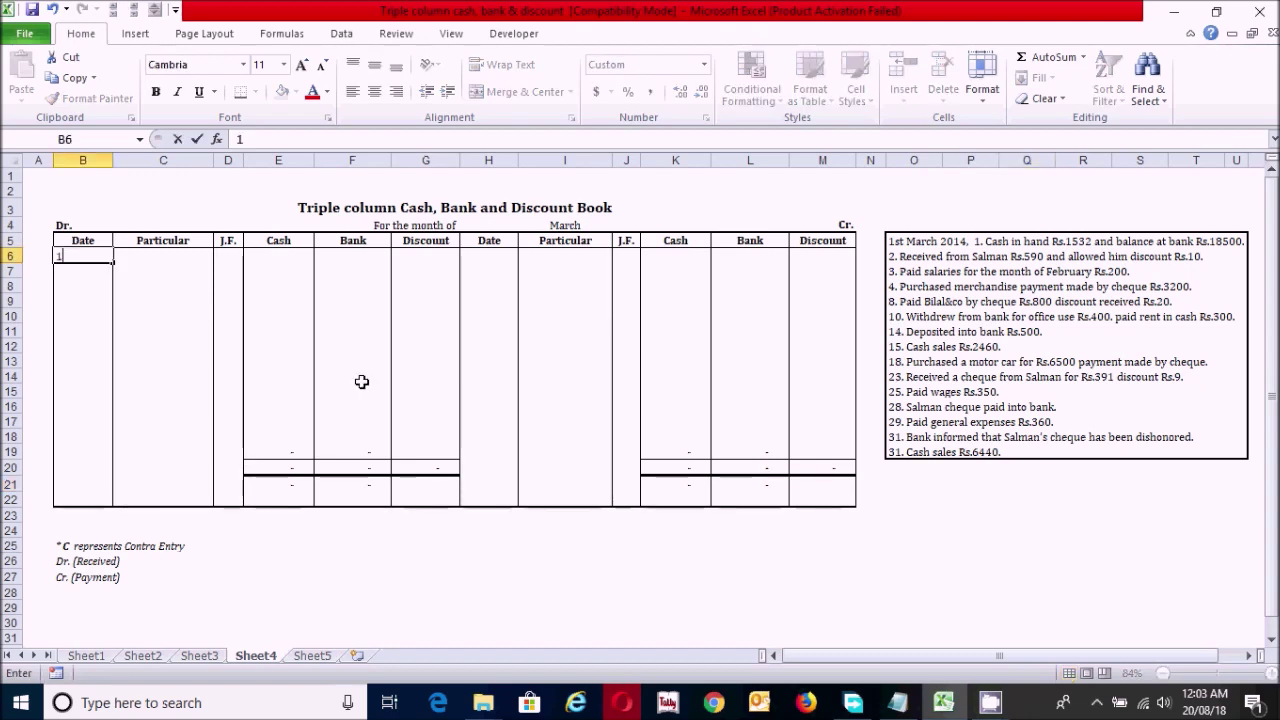
pyautogui.write('-03')
pyautogui.press('Tab')
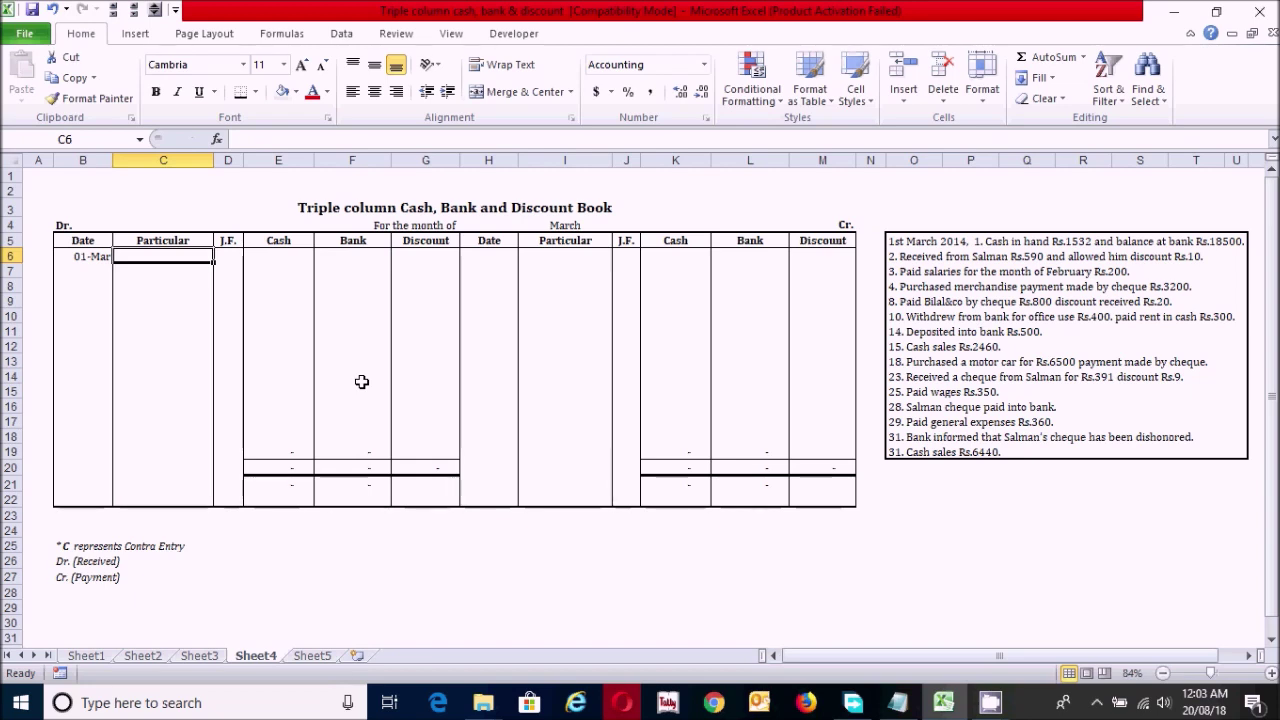
pyautogui.write('To')
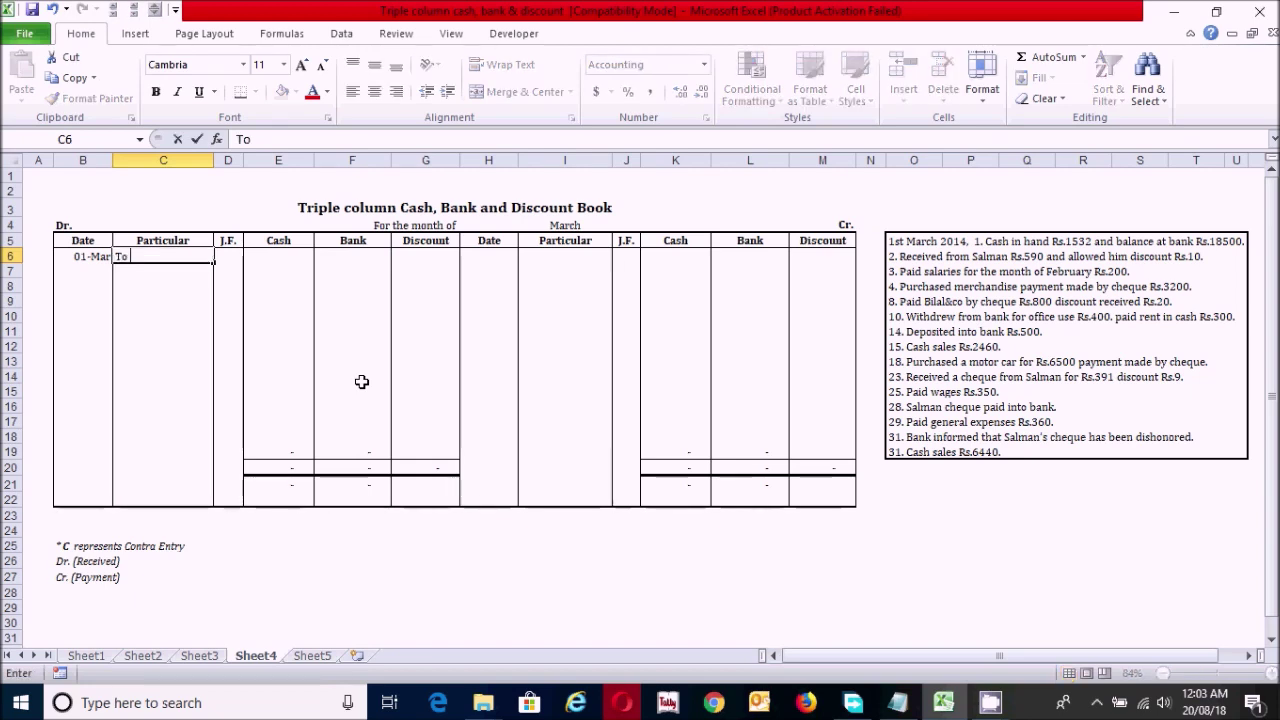
pyautogui.write(' Balance ')
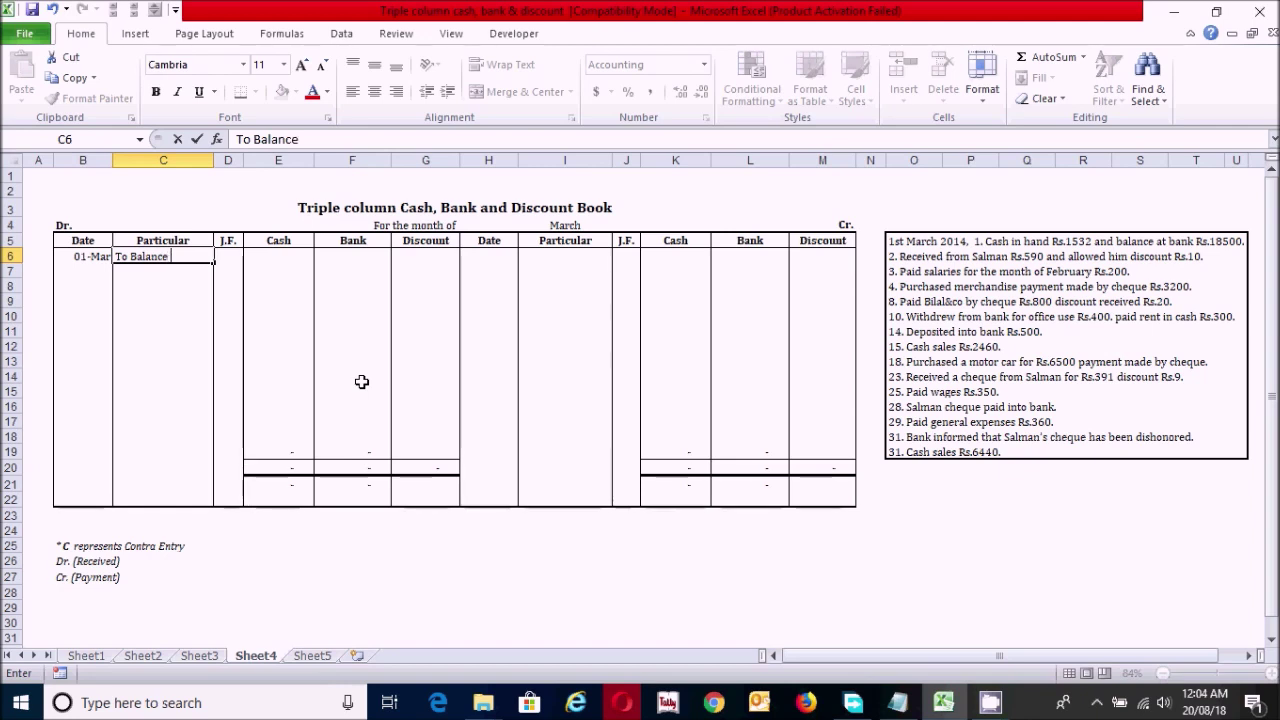
pyautogui.write('B/d')
pyautogui.press('Tab')
pyautogui.press('Tab')
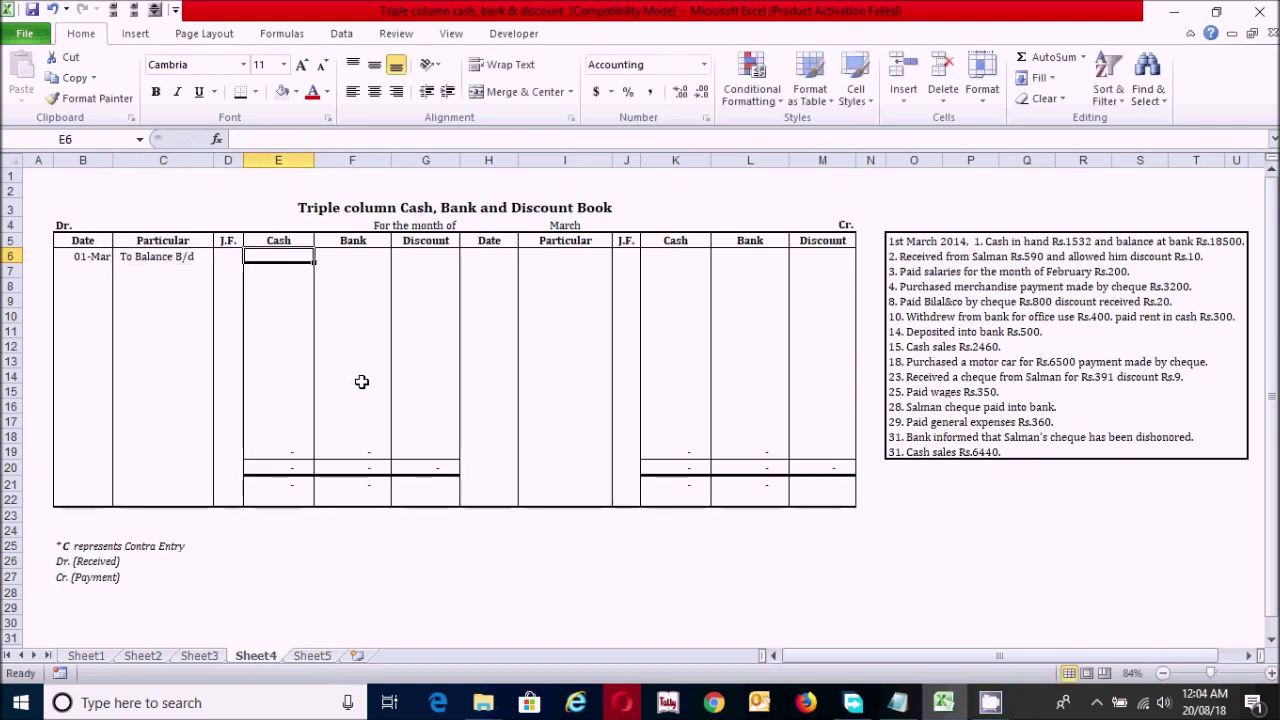
# Enter the opening balances in row 6 on the debit side: 1,532 in Cash and 18500 in Bank.
pyautogui.write('1,532')
pyautogui.press('Tab')
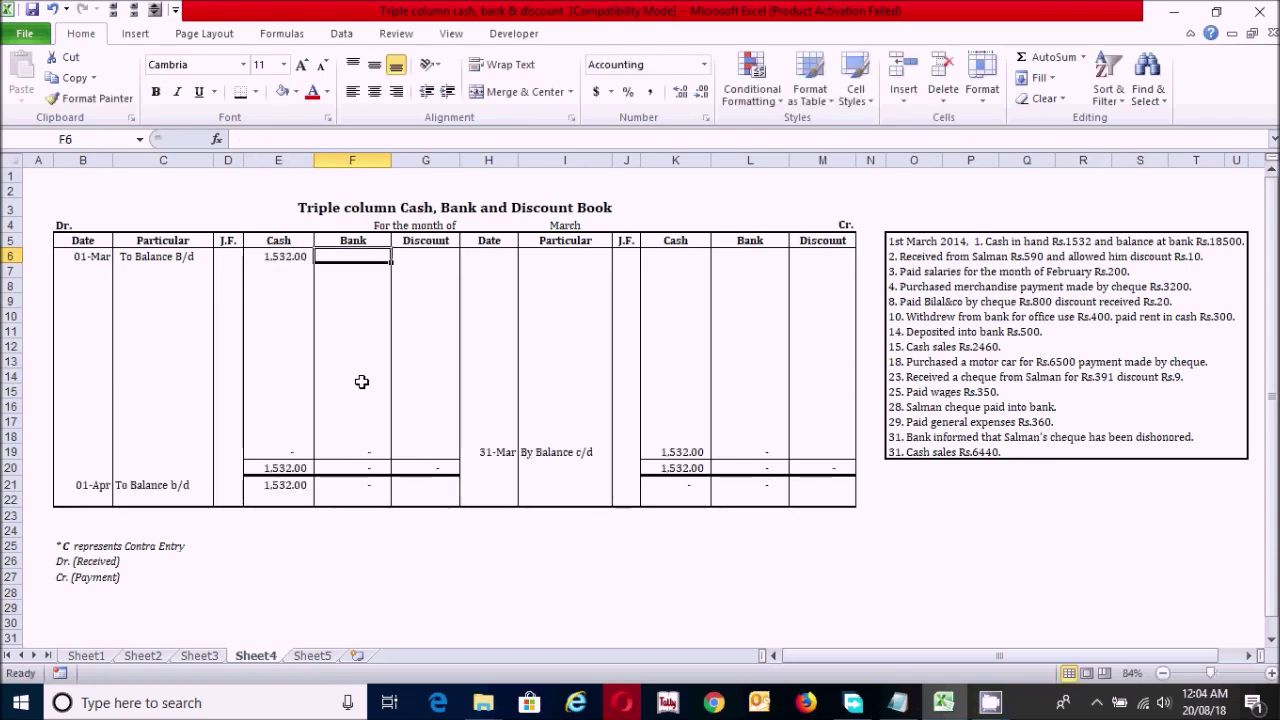
pyautogui.write('18500')
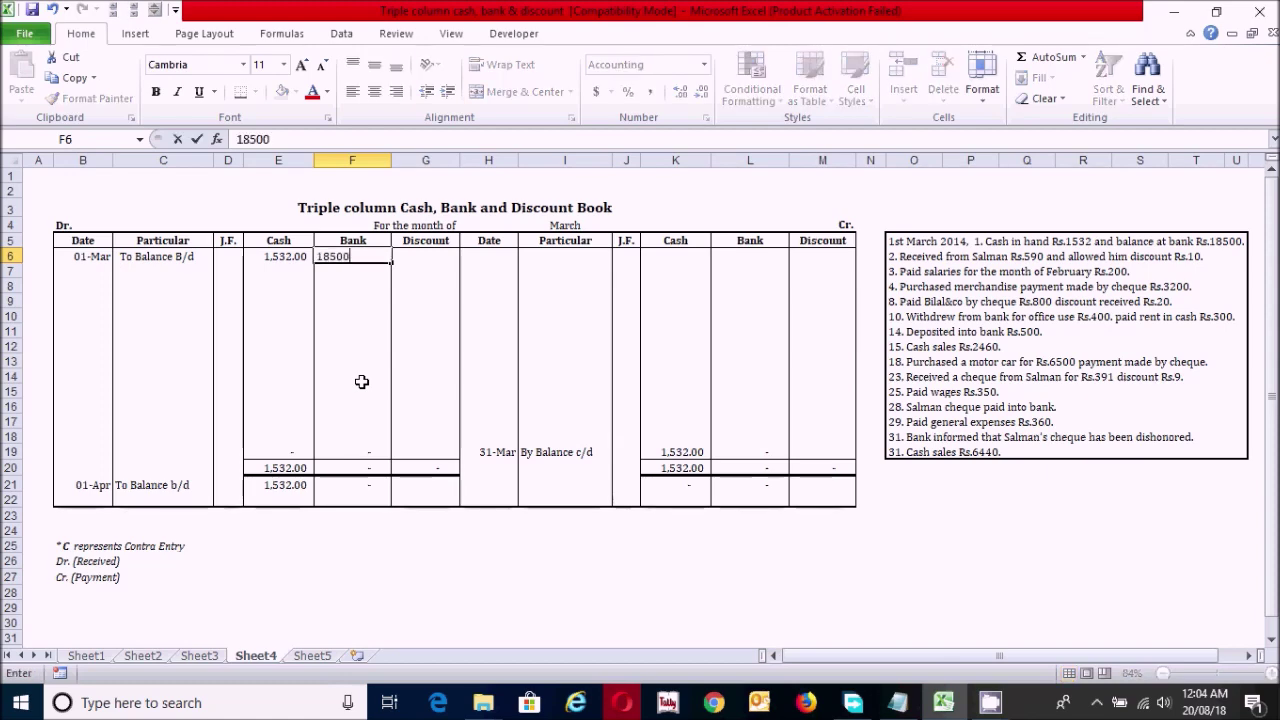
pyautogui.press('Tab')
pyautogui.moveTo(643, 350); pyautogui.dragTo(529, 349)
pyautogui.click(446, 334)
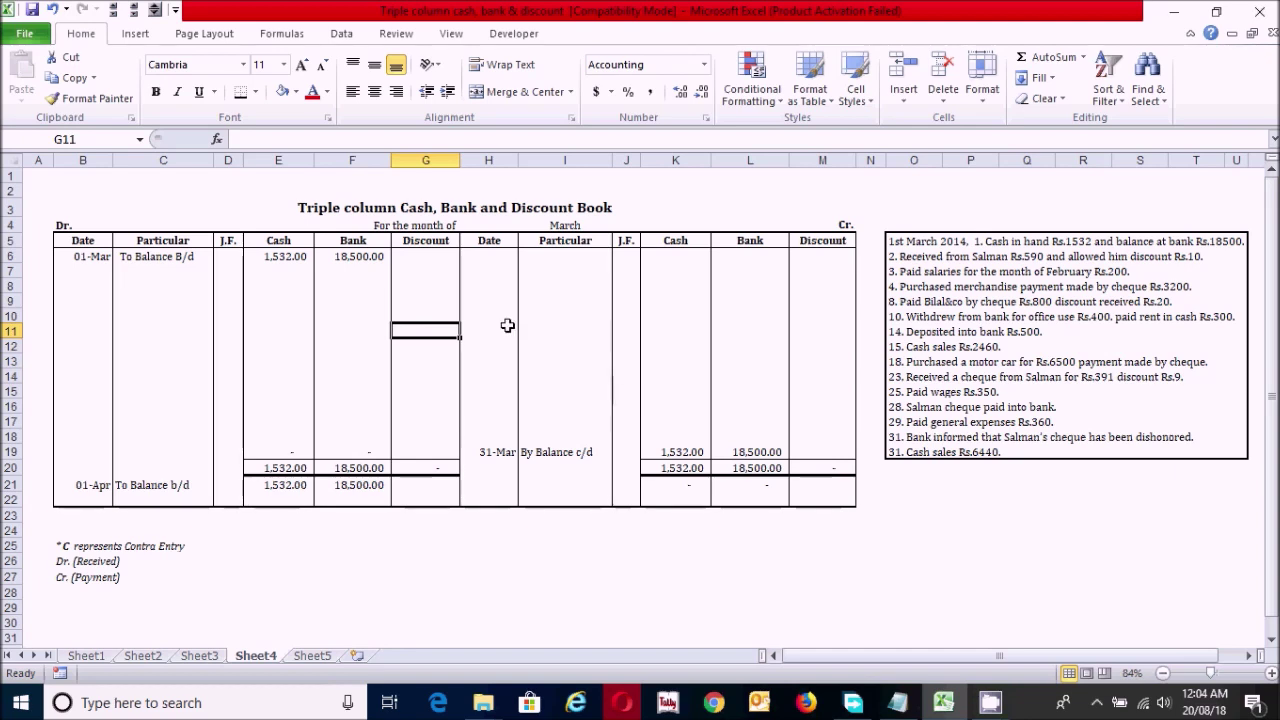
# In debit-side row 7, enter the date 02-03 and "To" followed by the customer's name as the particular.
pyautogui.click(100, 284)
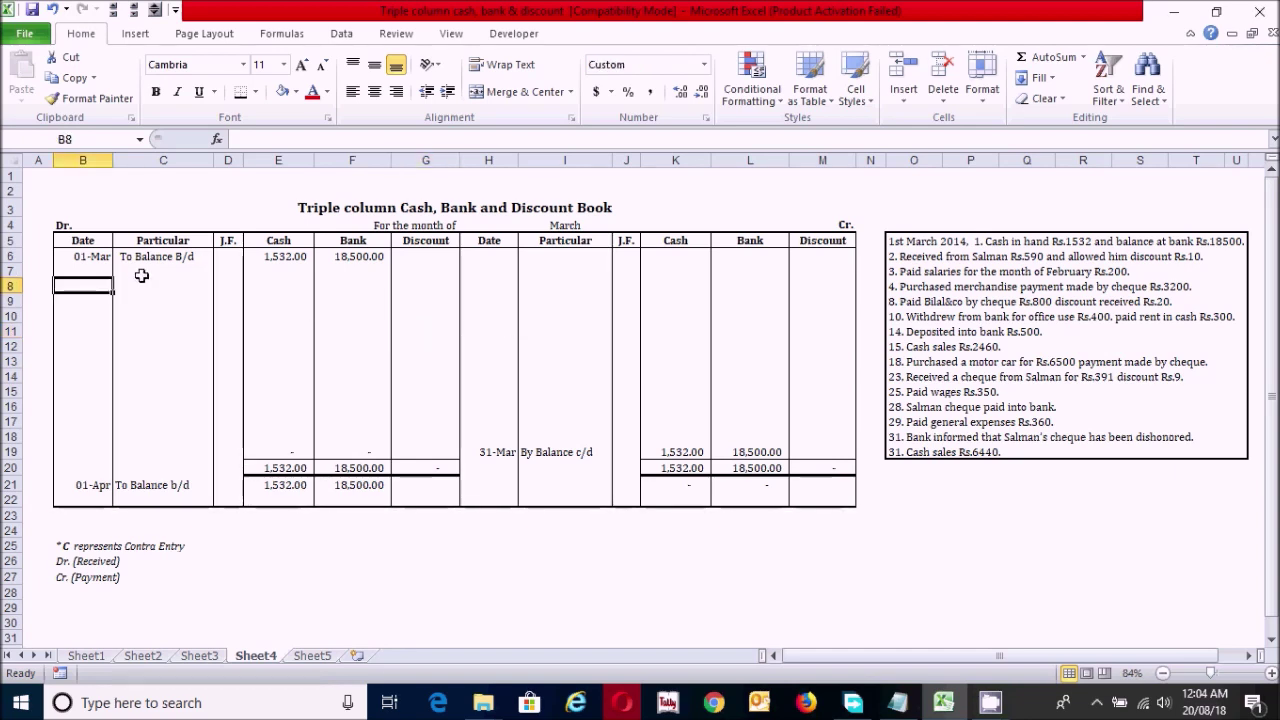
pyautogui.click(91, 273)
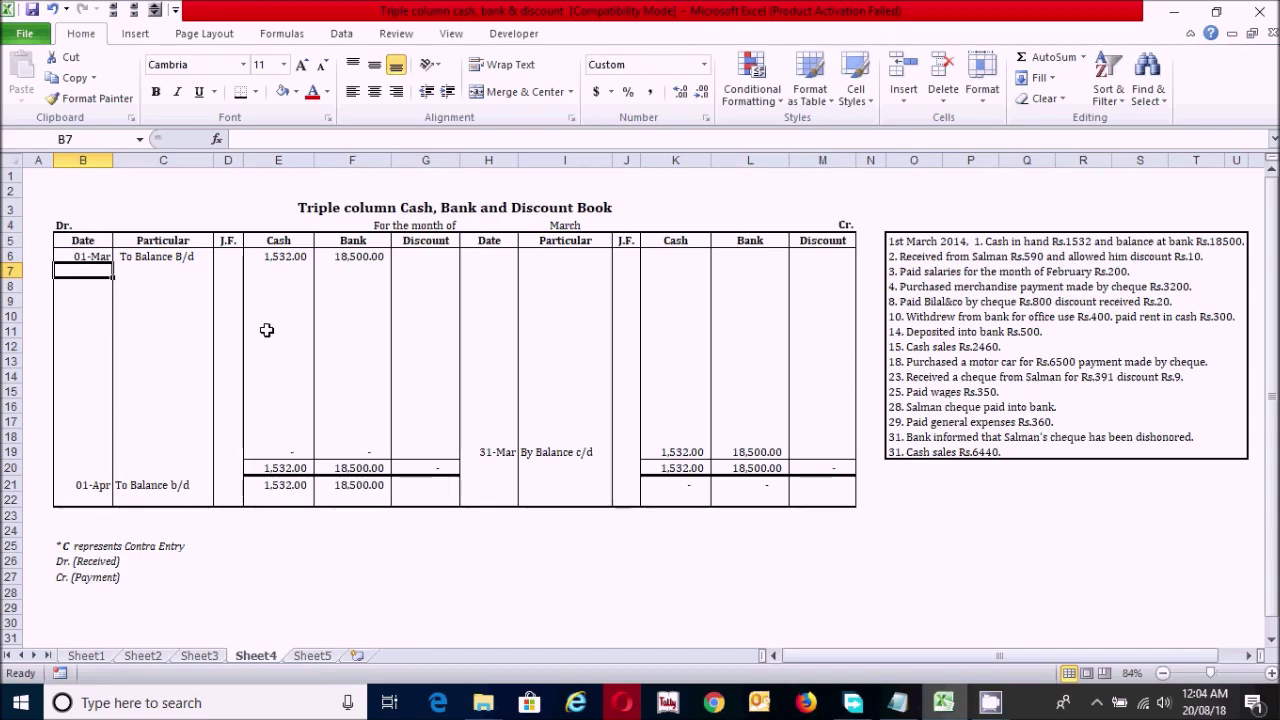
pyautogui.write('02-03')
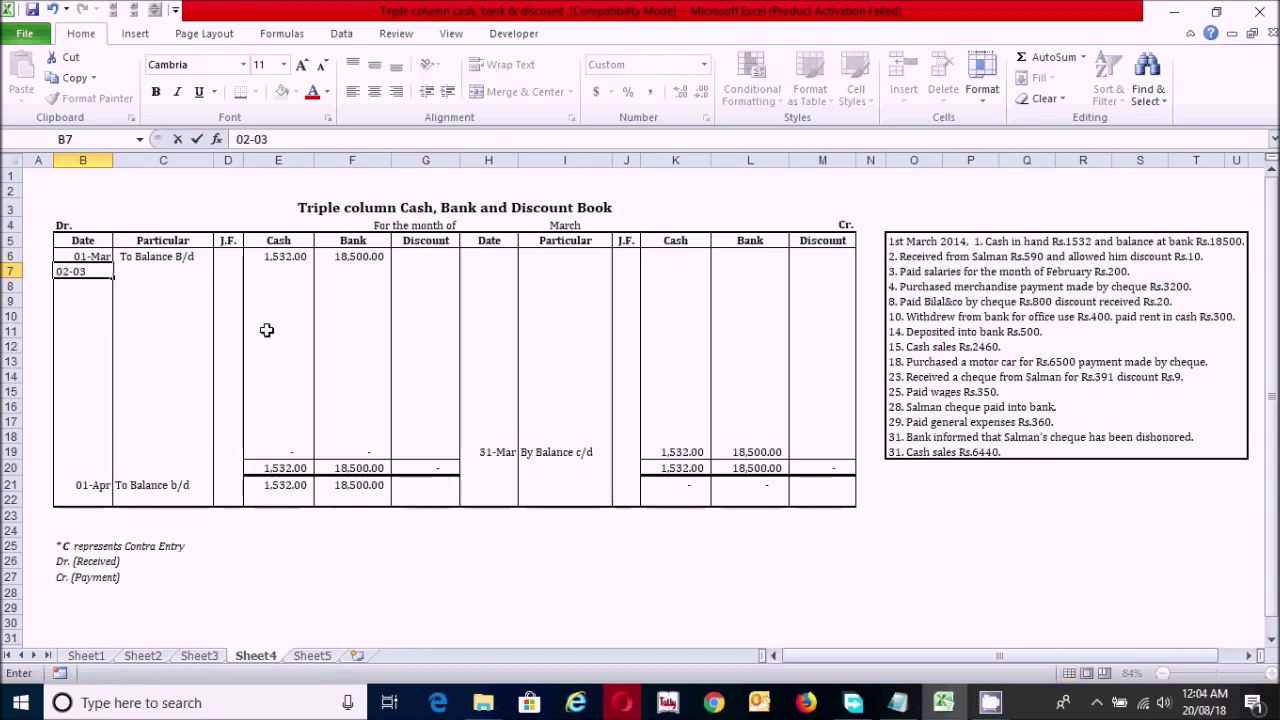
pyautogui.press('Tab')
pyautogui.write('To ')
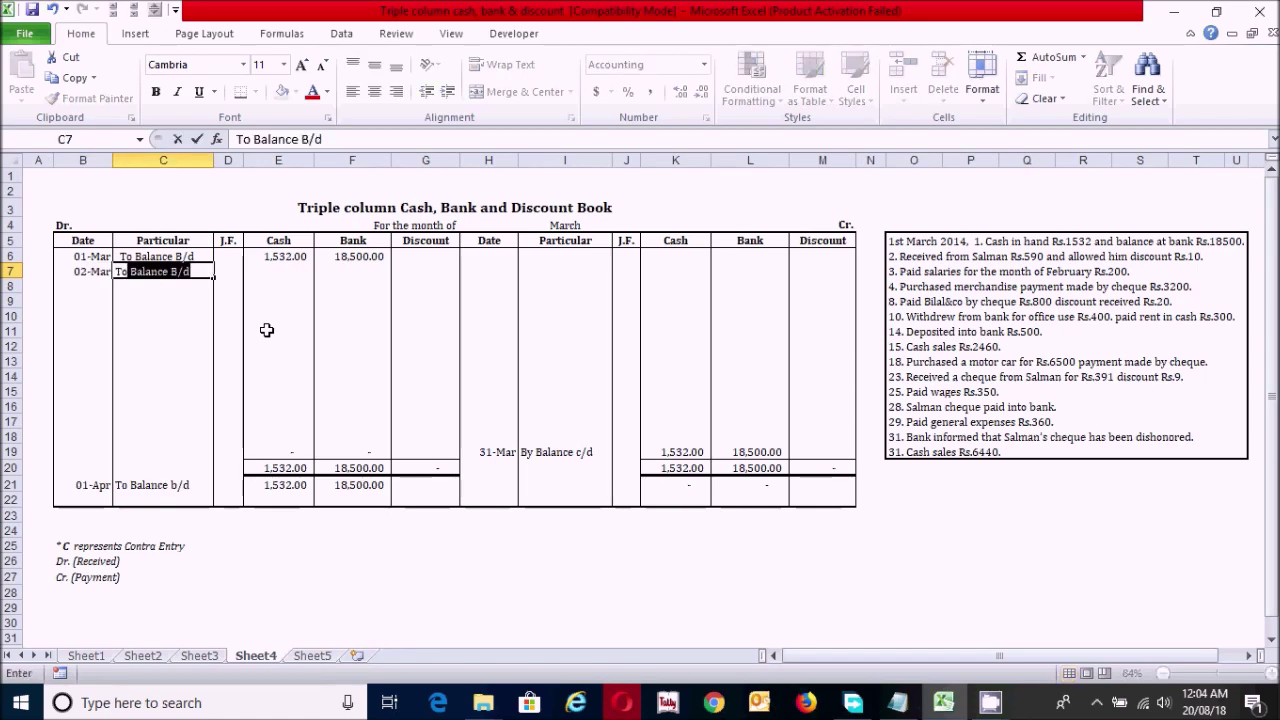
pyautogui.write('Salman')
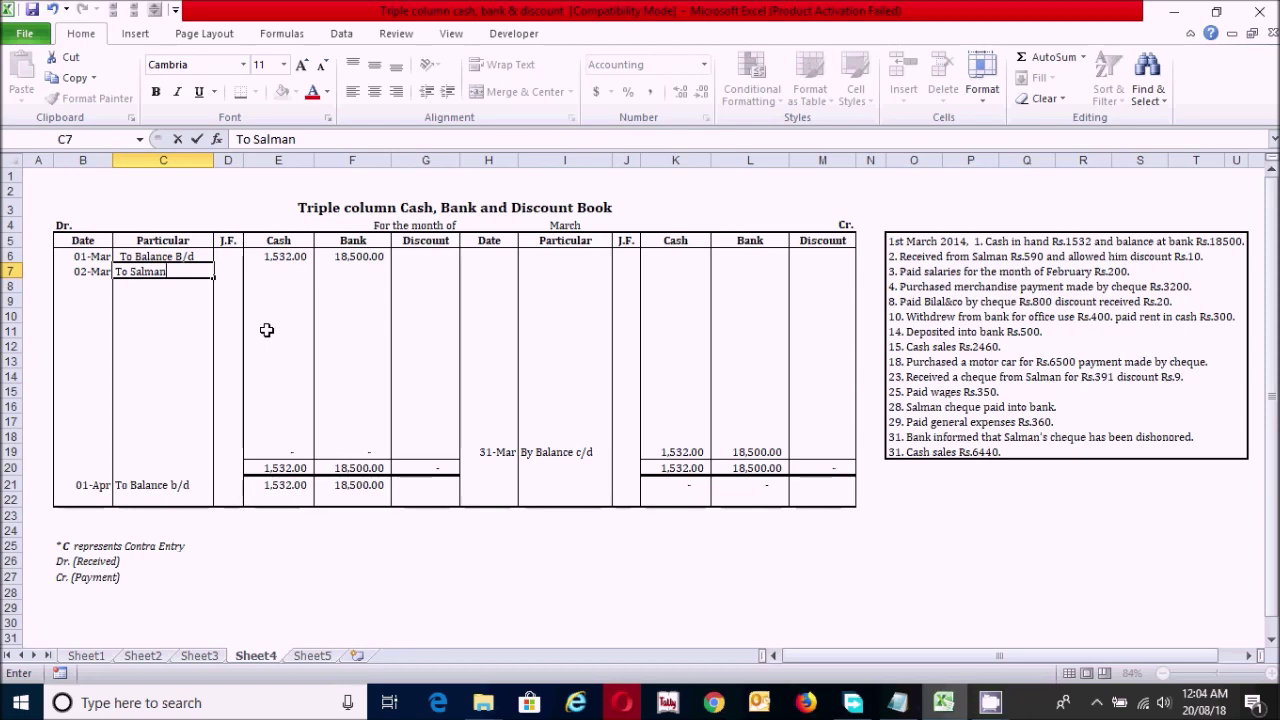
pyautogui.press('Tab')
pyautogui.press('Tab')
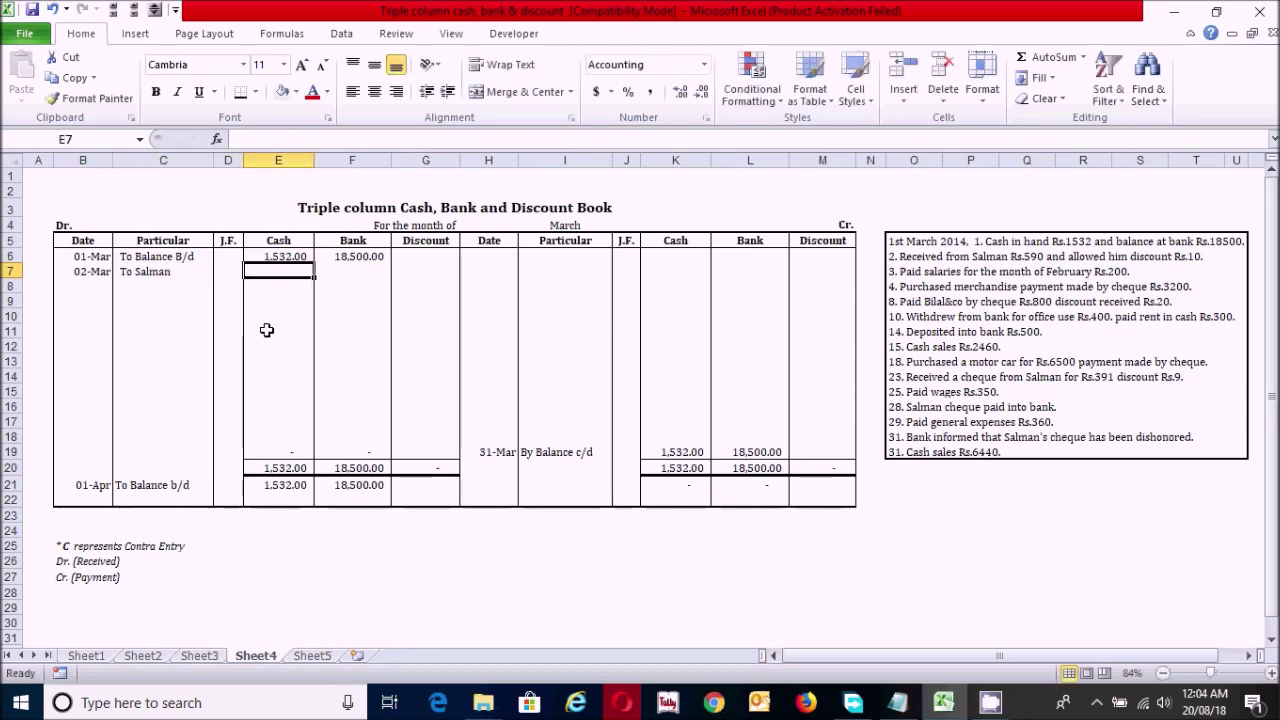
# Record 590 in Cash and 10 in Discount for the 2 March receipt in debit-side row 7.
pyautogui.write('590')
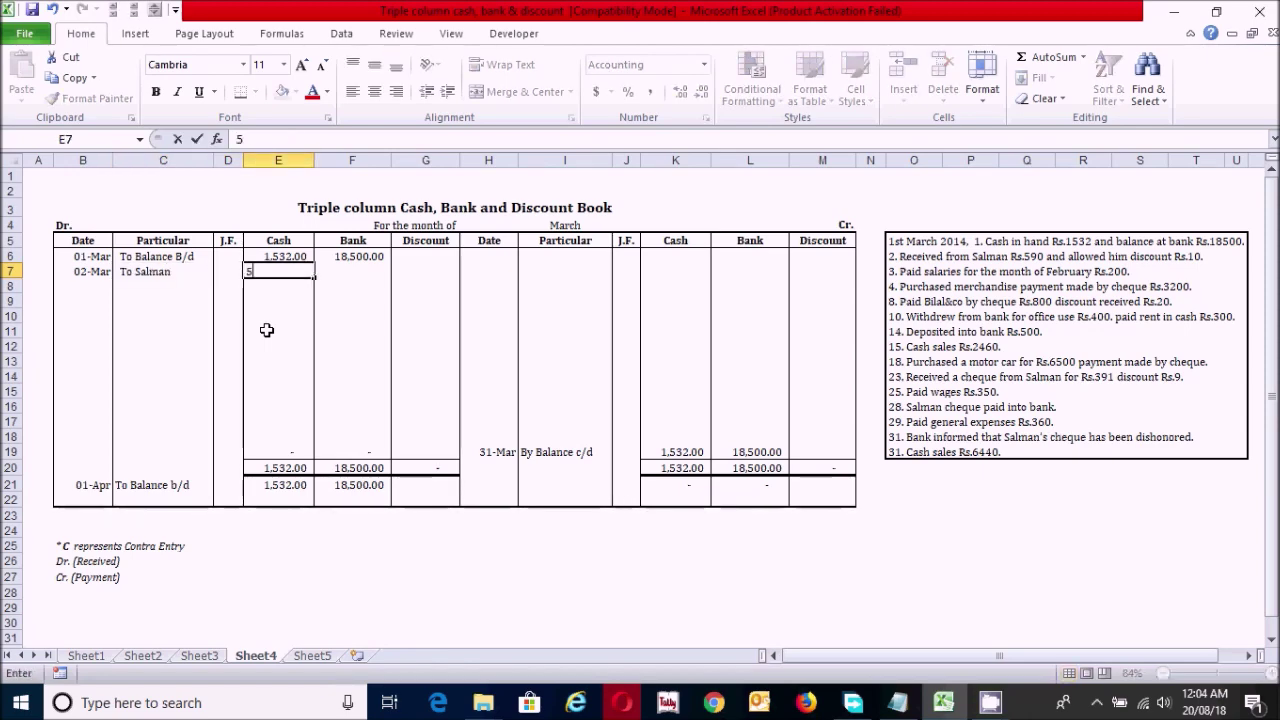
pyautogui.press('Tab')
pyautogui.press('Tab')
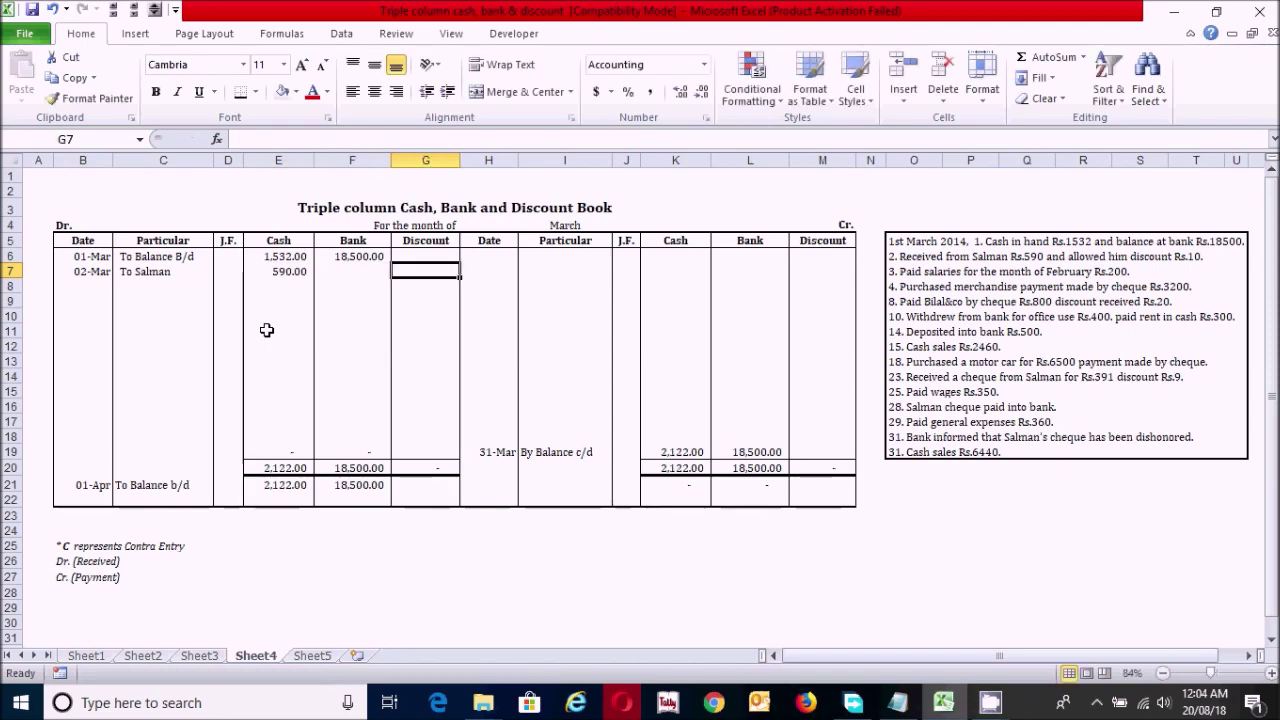
pyautogui.write('10')
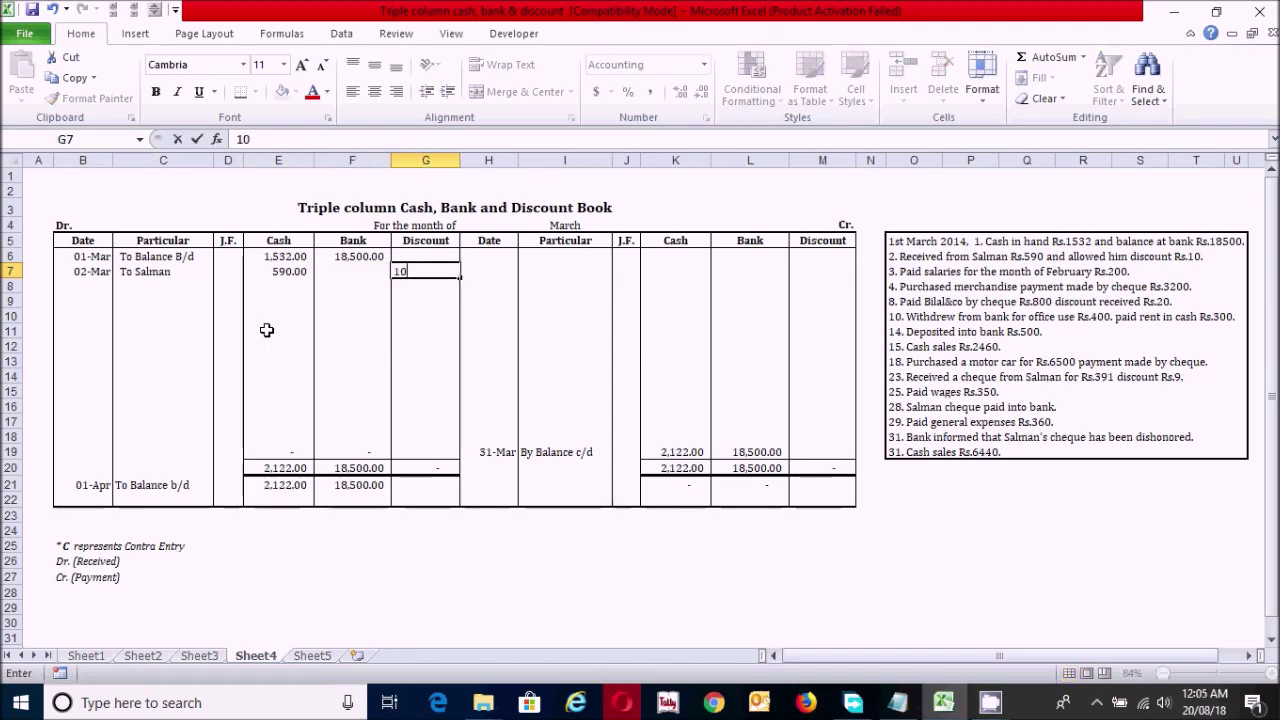
pyautogui.press('Return')
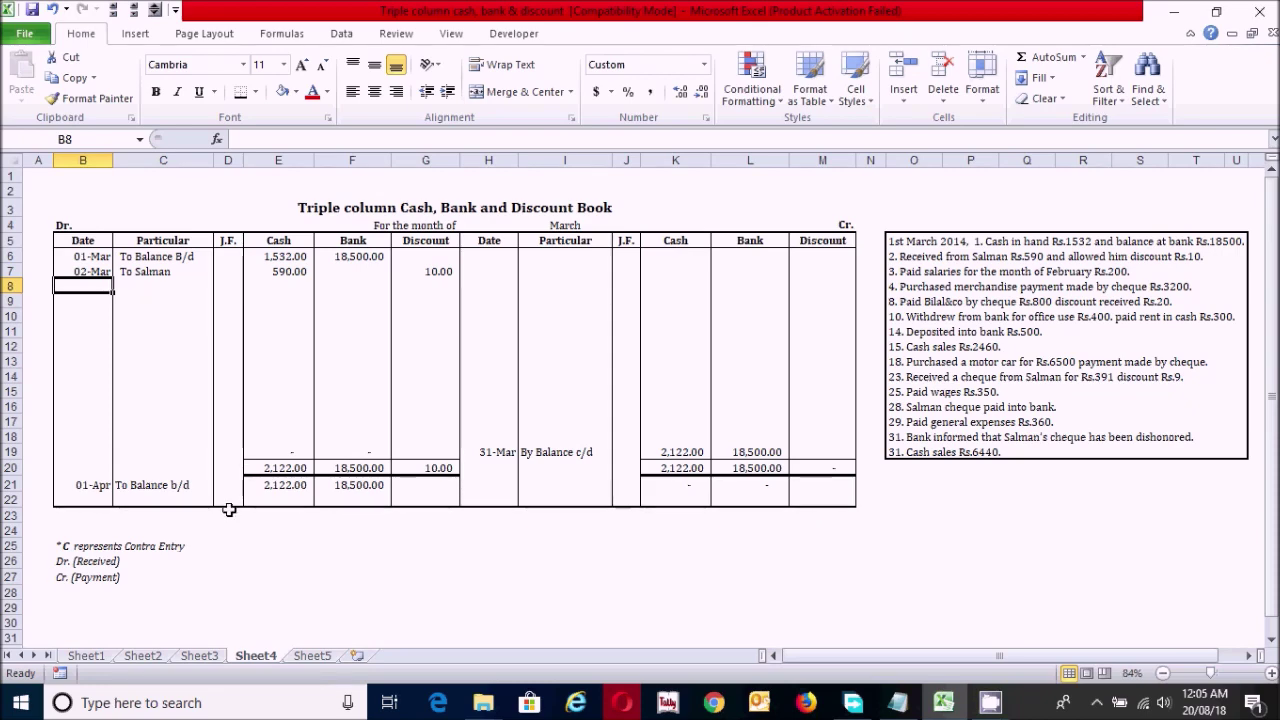
# Switch to Sheet5 and examine the completed cash, bank and discount book for March.
pyautogui.hotkey('ctrl', 'pagedown')
pyautogui.click(343, 556)
pyautogui.click(508, 566)
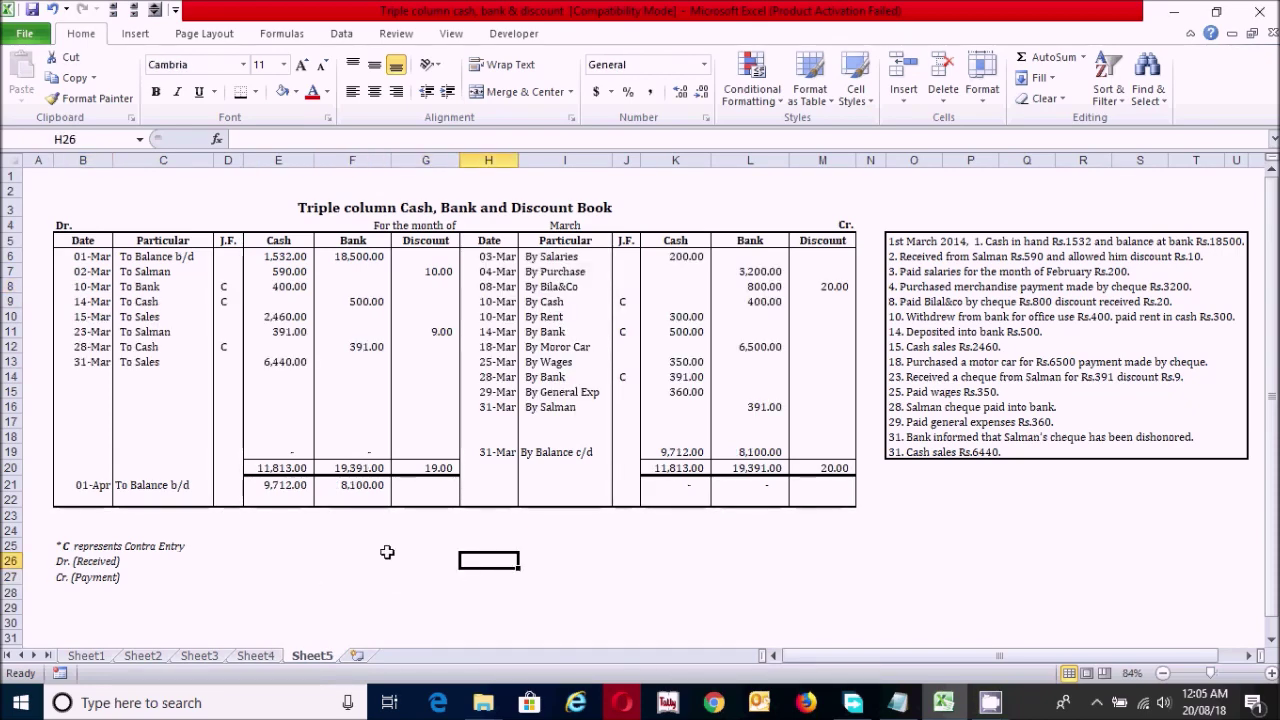